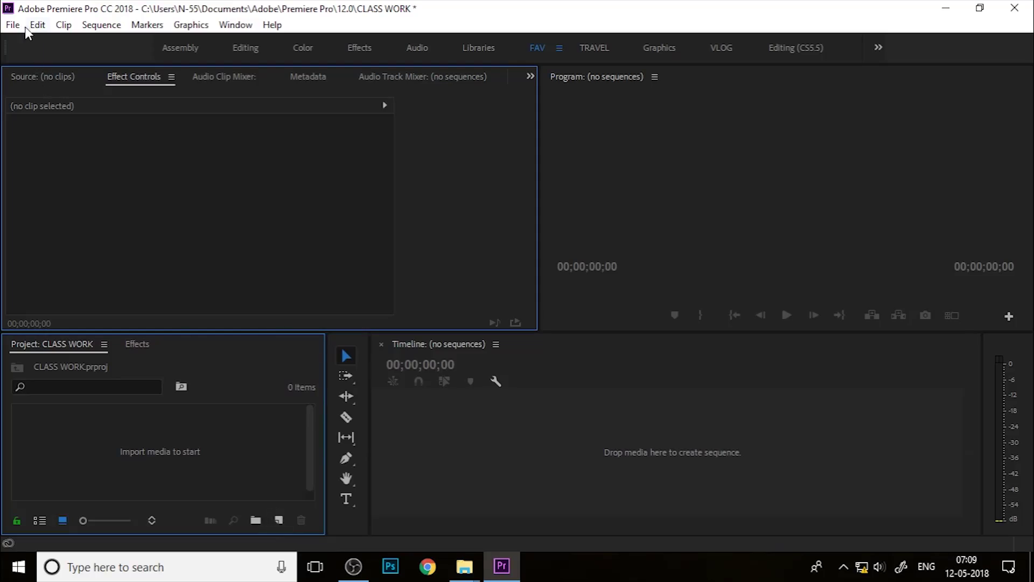
Step: Create a new sequence named MAIN with the Canon XF MPEG2 1080p30 preset
left_click(16, 25)
mouse_move(38, 42)
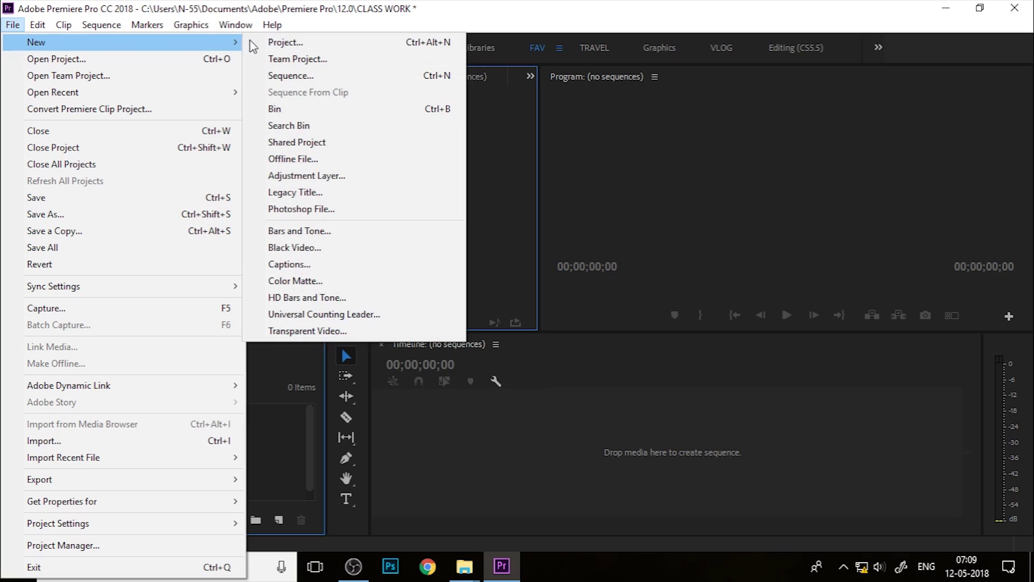
left_click(289, 75)
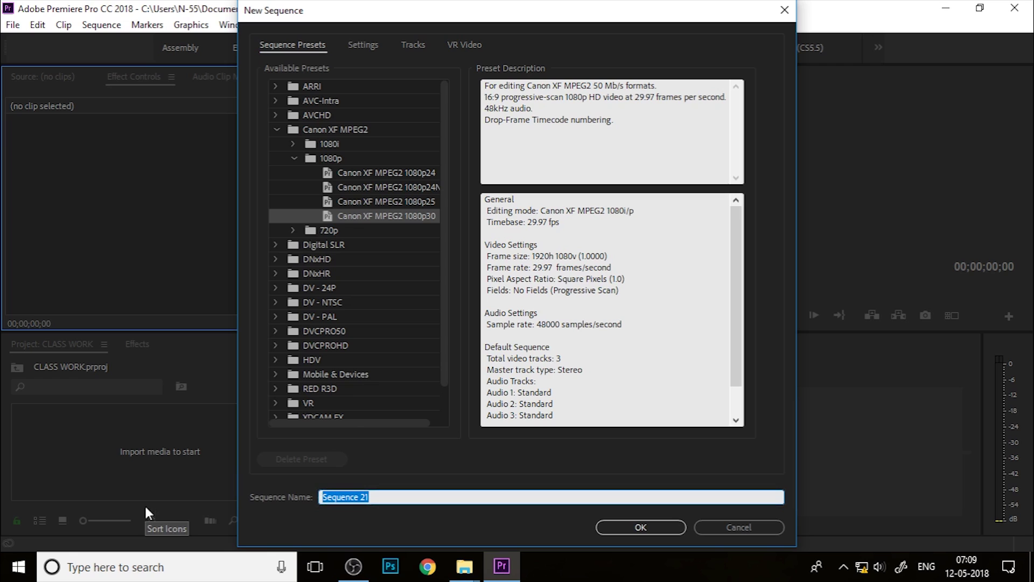
type("MAIN")
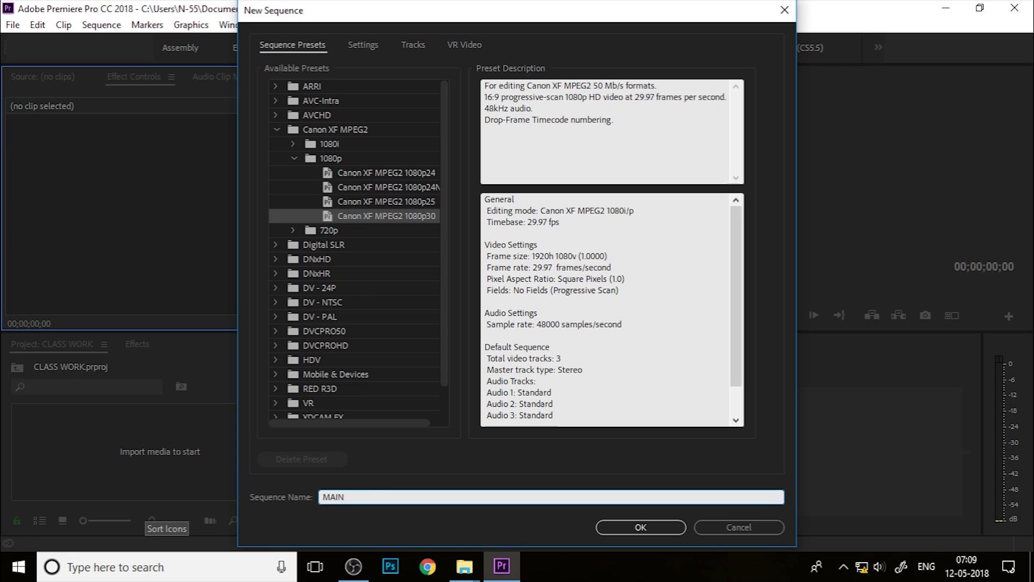
key("Return")
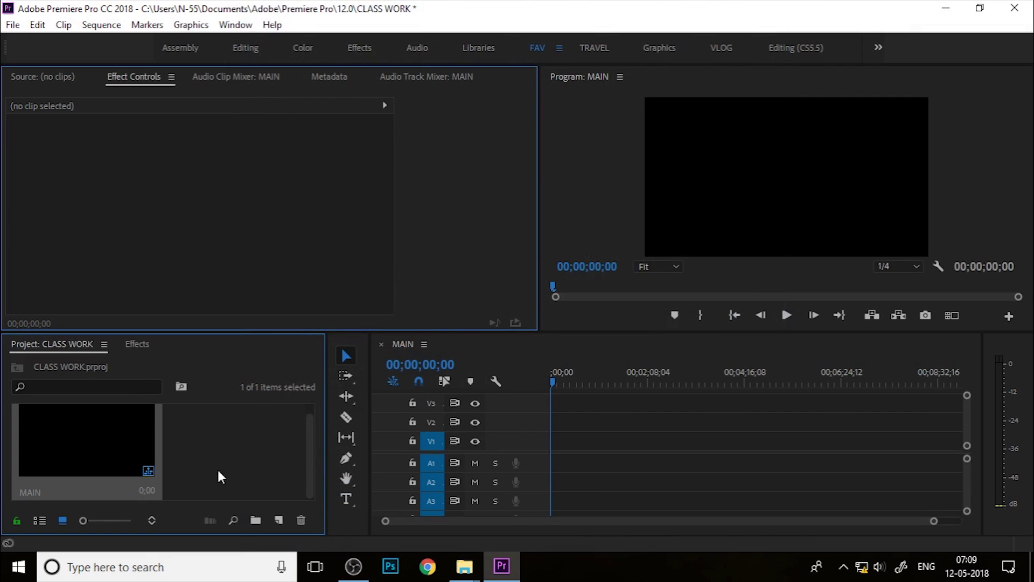
Step: Create a Custom editing-mode sequence with a 1080×1080 frame size, named PHOTO 1
left_click(234, 475)
left_click(278, 521)
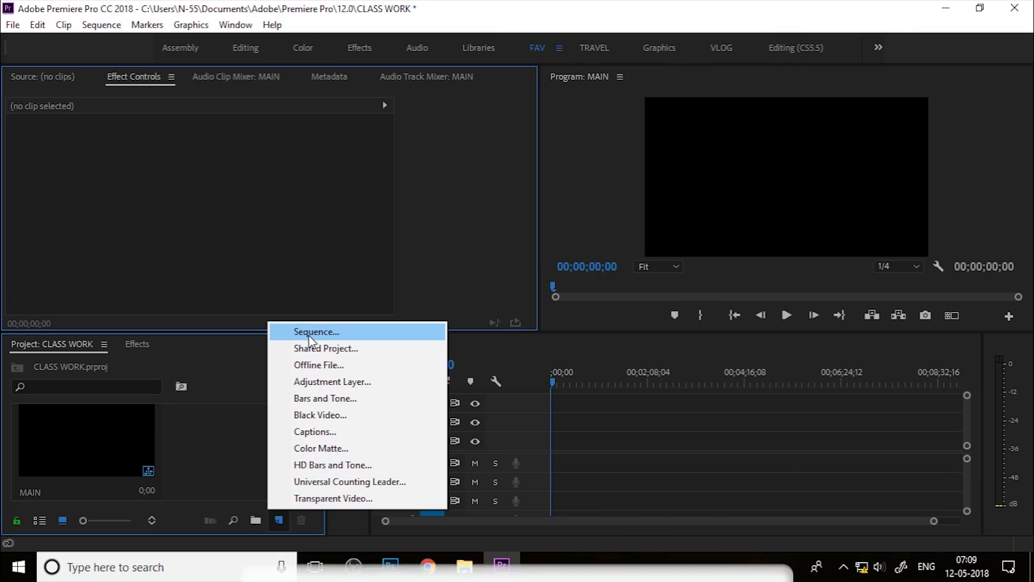
left_click(309, 331)
left_click(361, 45)
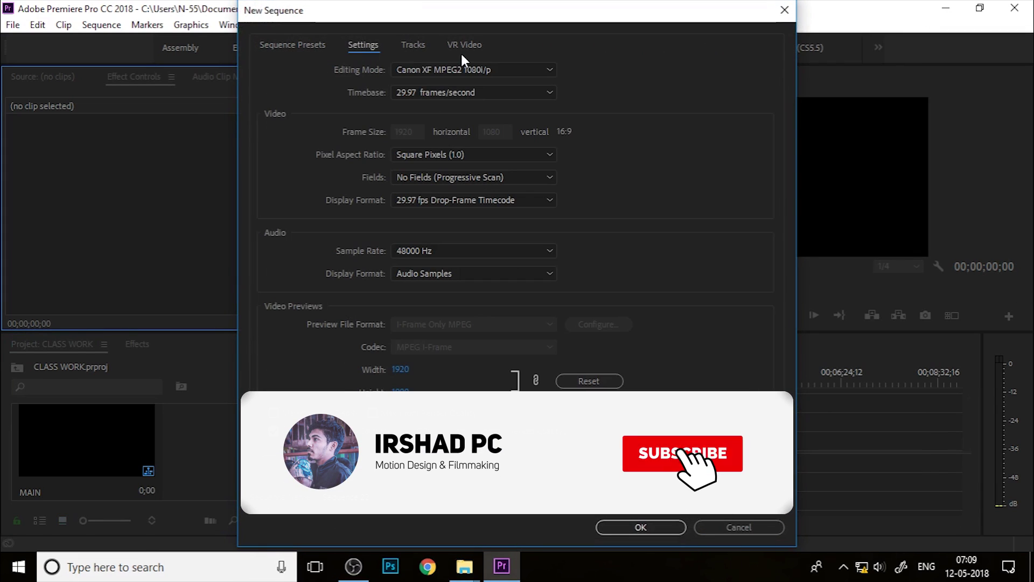
left_click(423, 69)
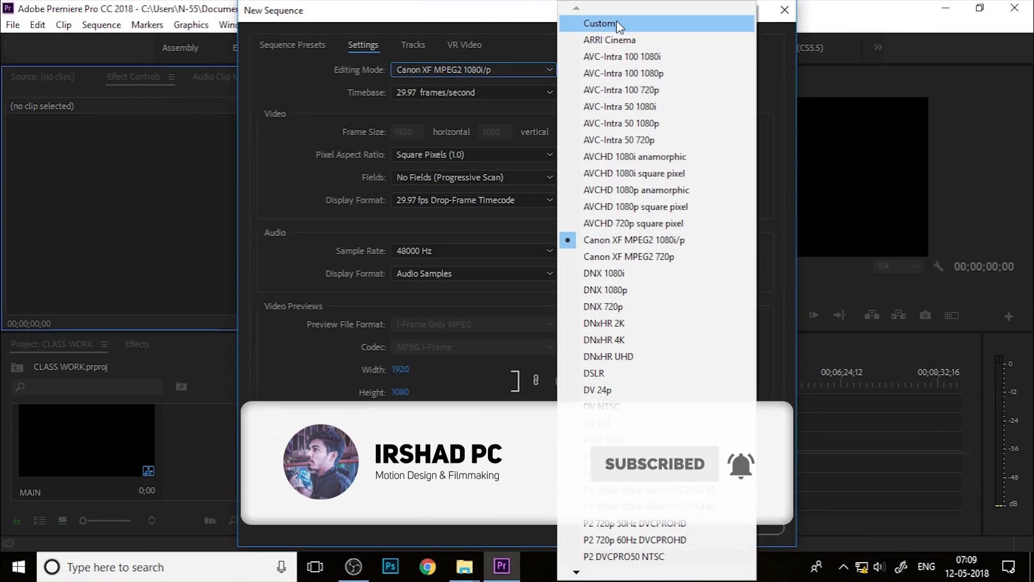
left_click(619, 24)
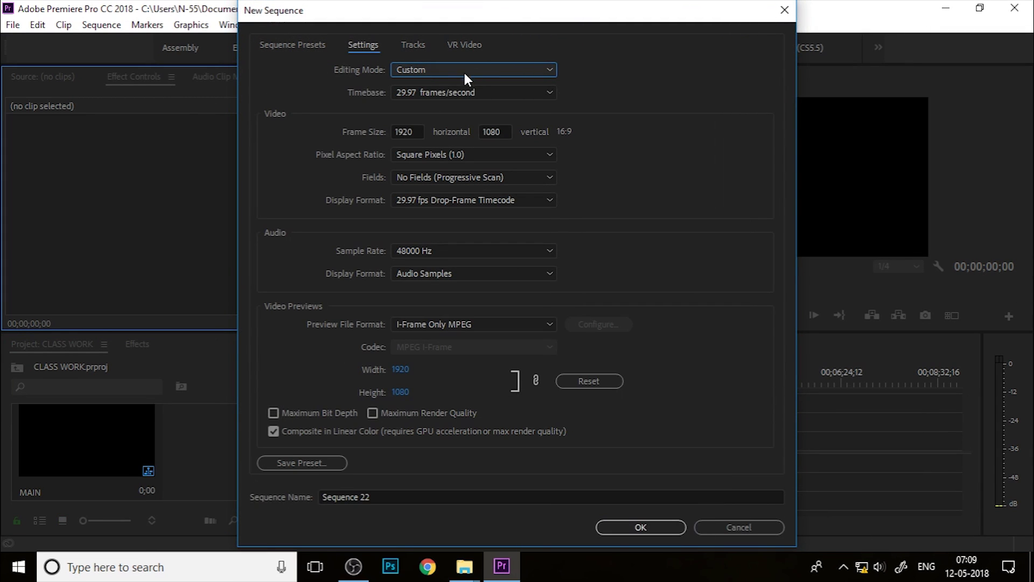
left_click(420, 132)
type("1080")
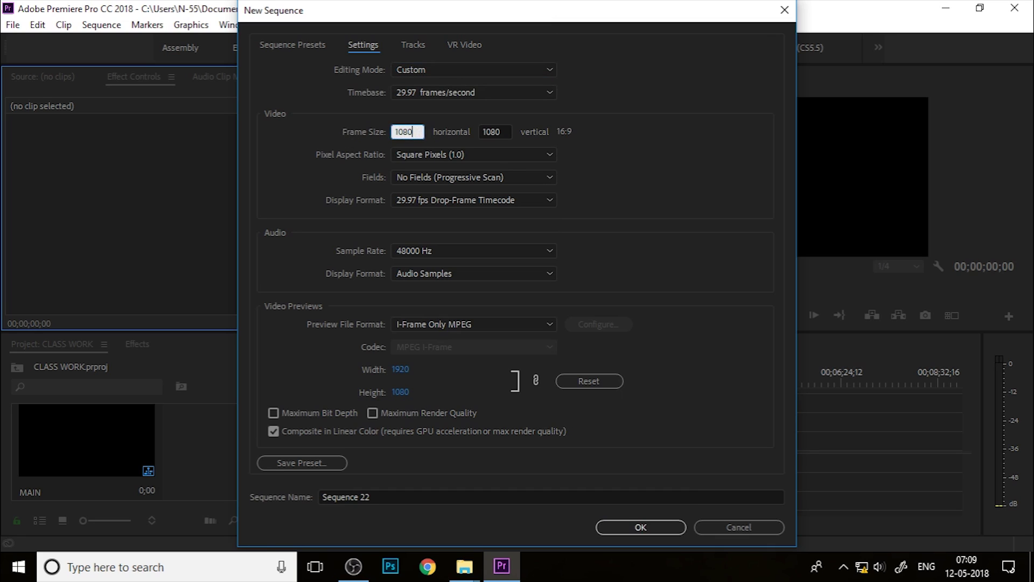
left_click(391, 496)
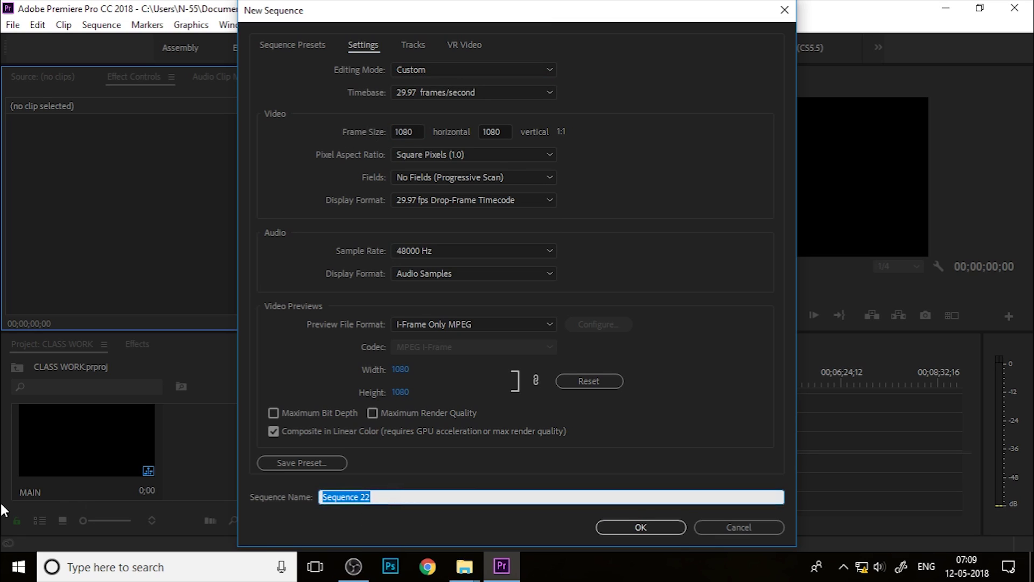
type("PHOTO 1")
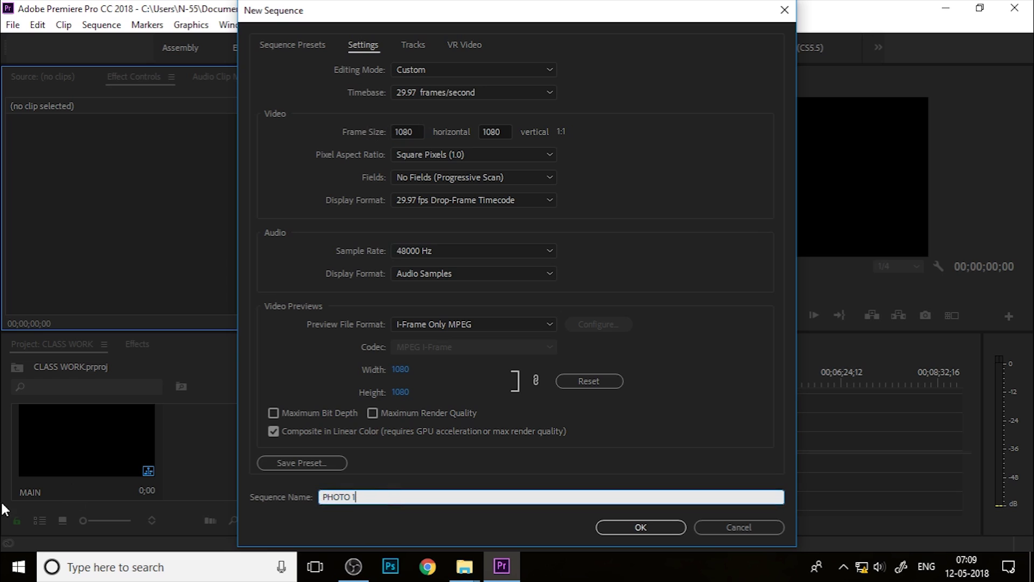
left_click(644, 523)
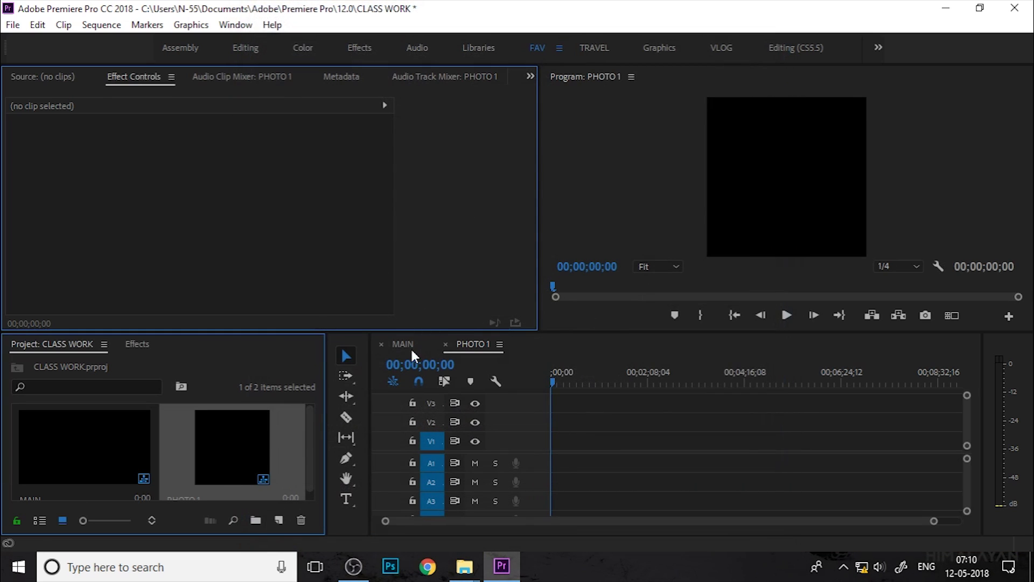
Step: Drag IMG_6733.JPG from the PHOTOS folder onto V1 of the PHOTO 1 sequence
left_click(409, 347)
left_click(468, 346)
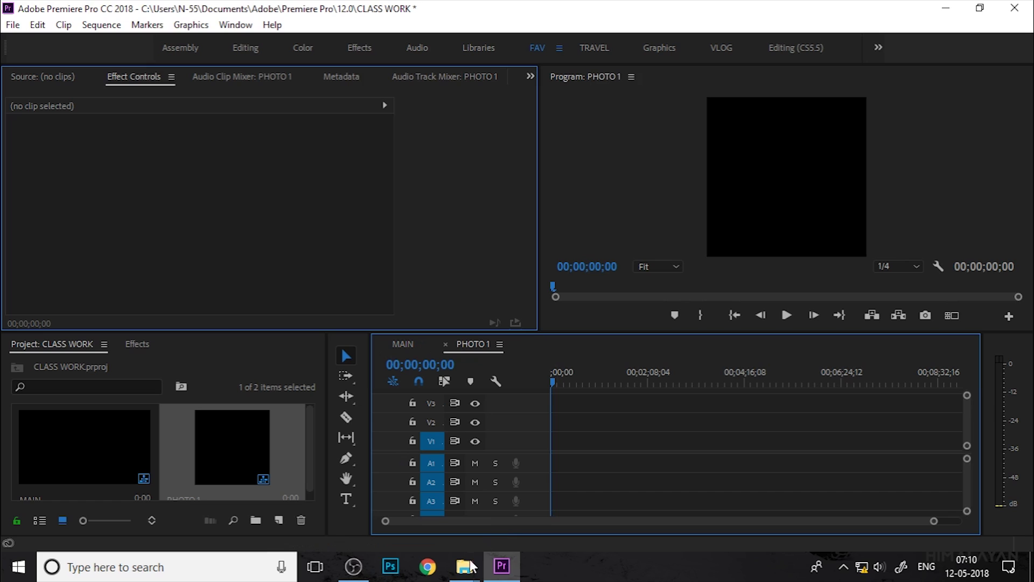
mouse_move(469, 568)
left_click(504, 512)
left_click_drag(264, 256, 552, 440)
key("equal")
key("equal")
key("equal")
key("equal")
key("equal")
key("equal")
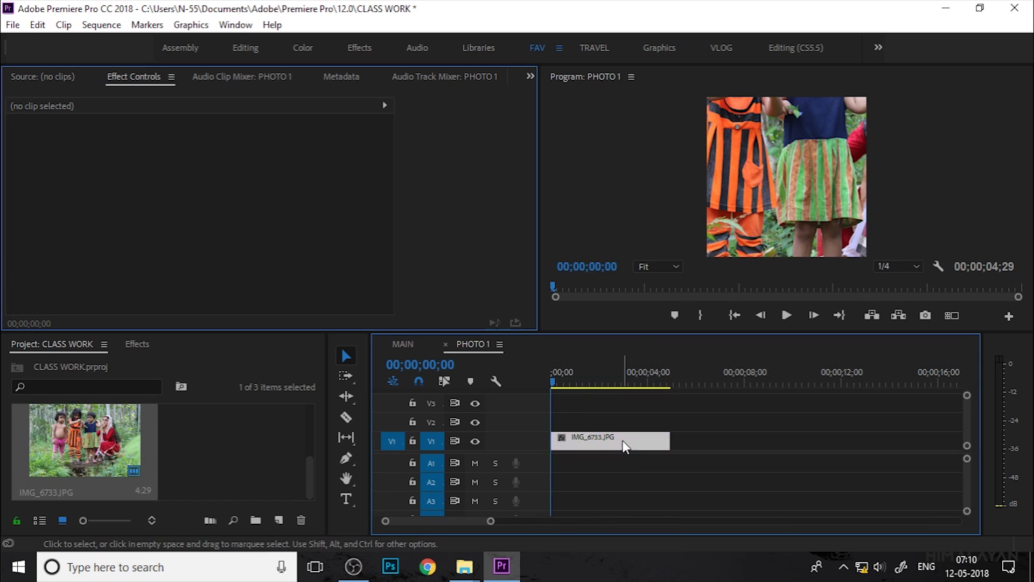
Step: Scale the photo clip to frame size, then raise its Scale to 153
right_click(625, 447)
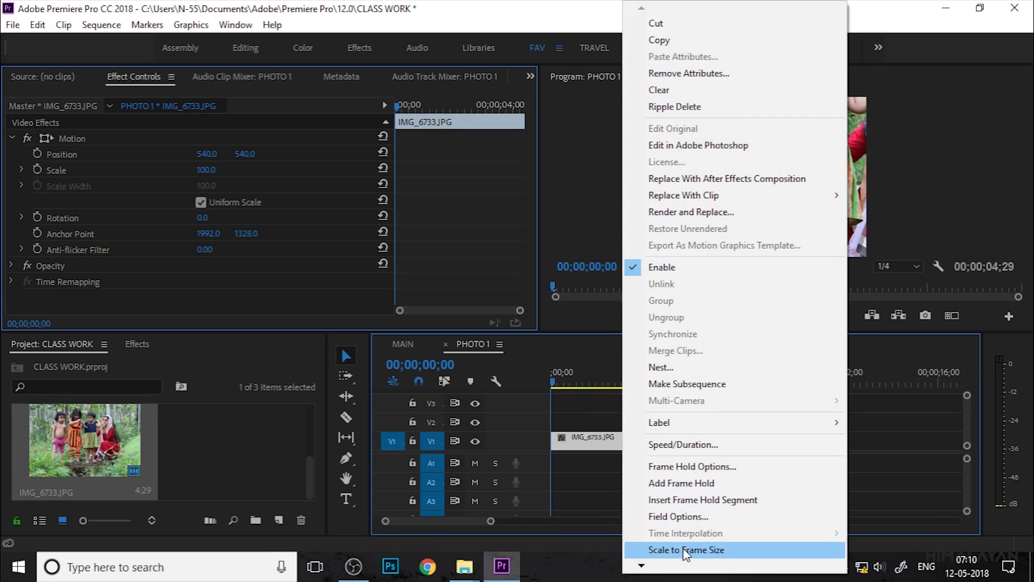
left_click(686, 550)
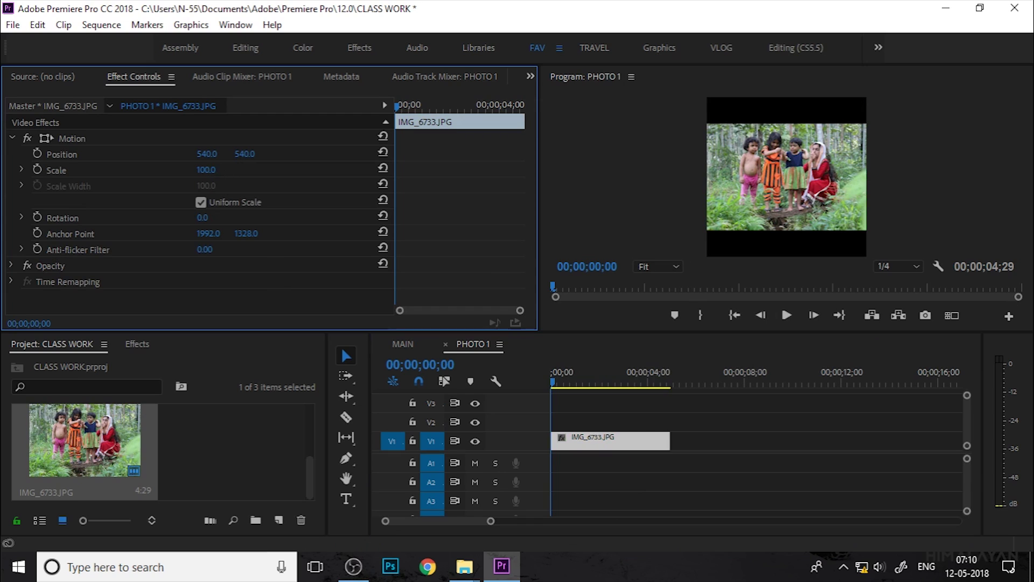
left_click_drag(206, 170, 234, 169)
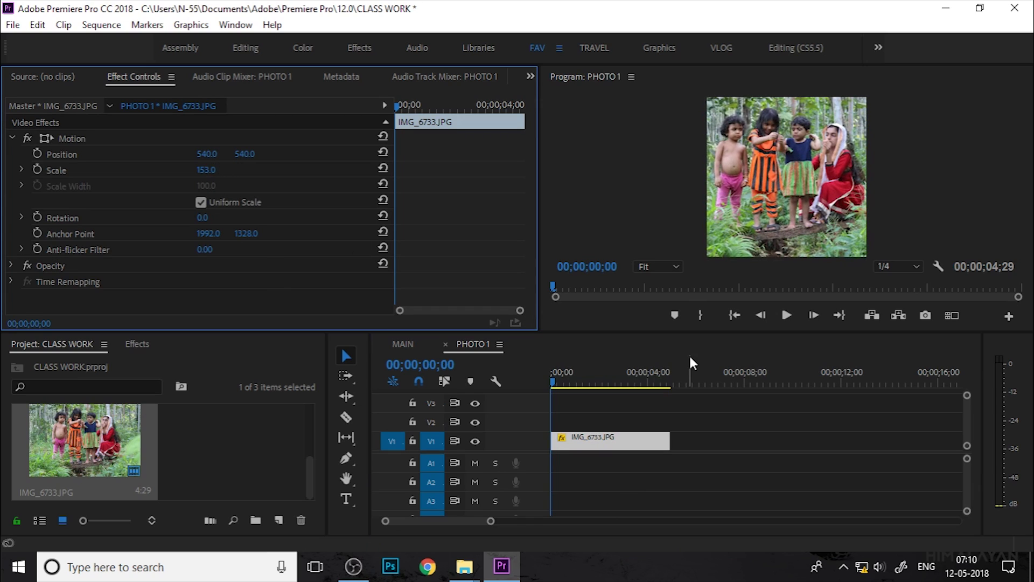
Step: Place the PHOTO 1 sequence at the start of MAIN, keeping MAIN's existing settings
left_click(404, 348)
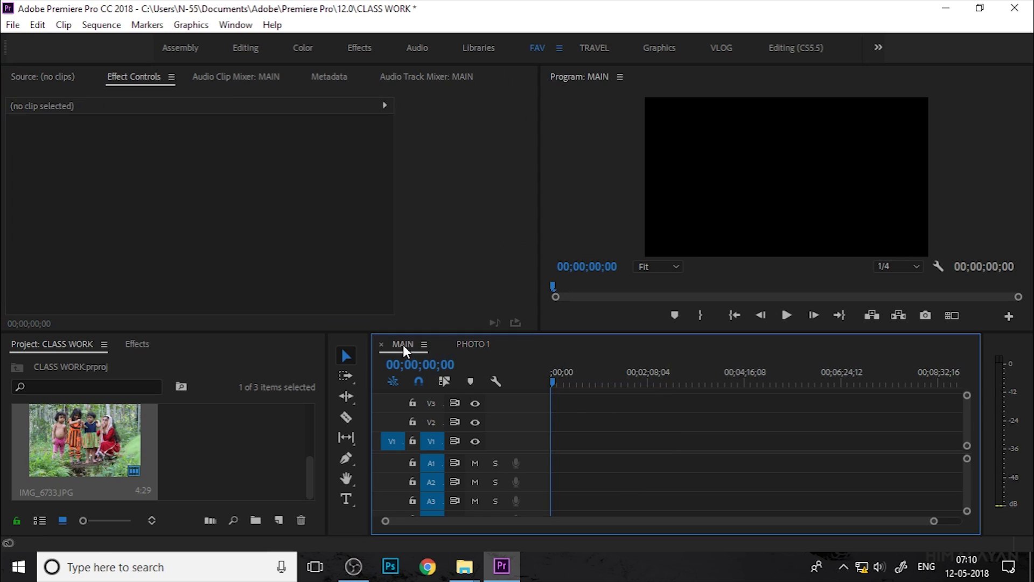
scroll(216, 452, "up", 2)
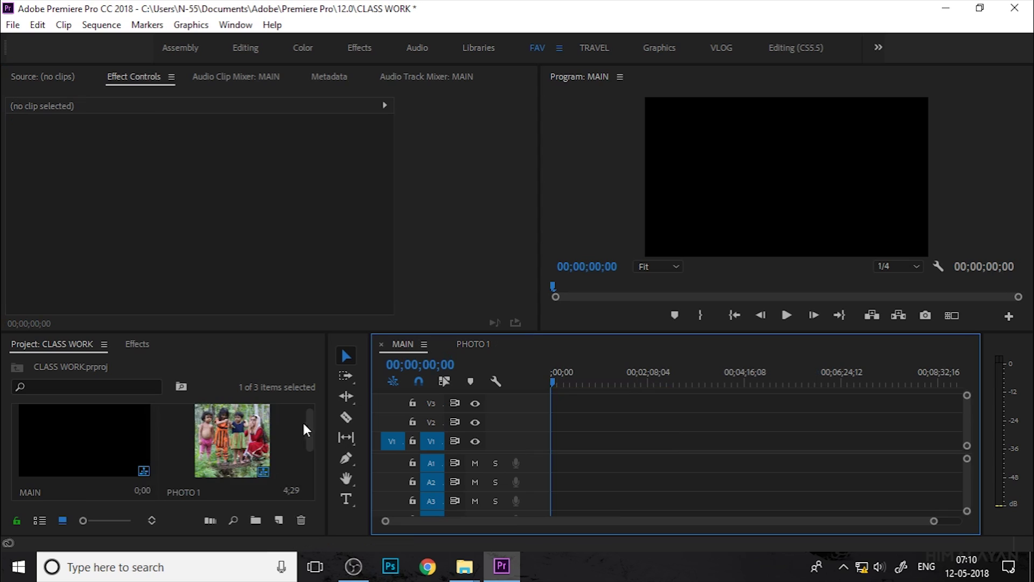
left_click(278, 454)
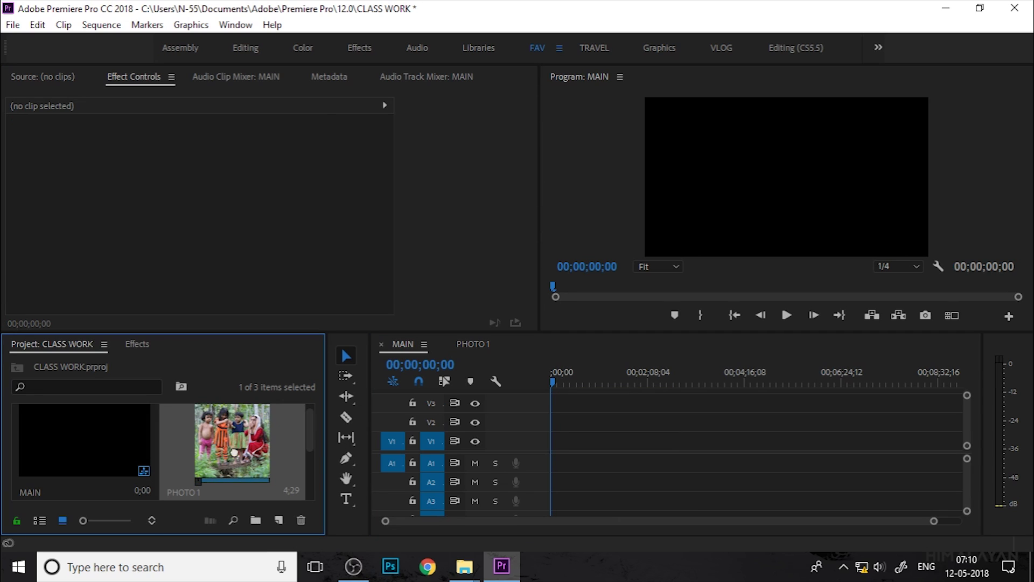
left_click_drag(236, 450, 544, 454)
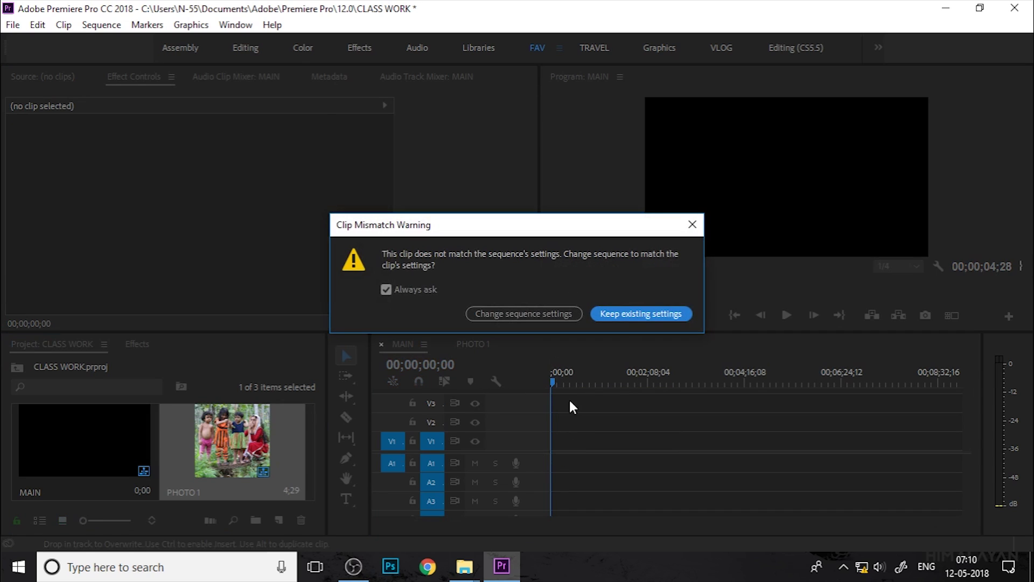
left_click(645, 313)
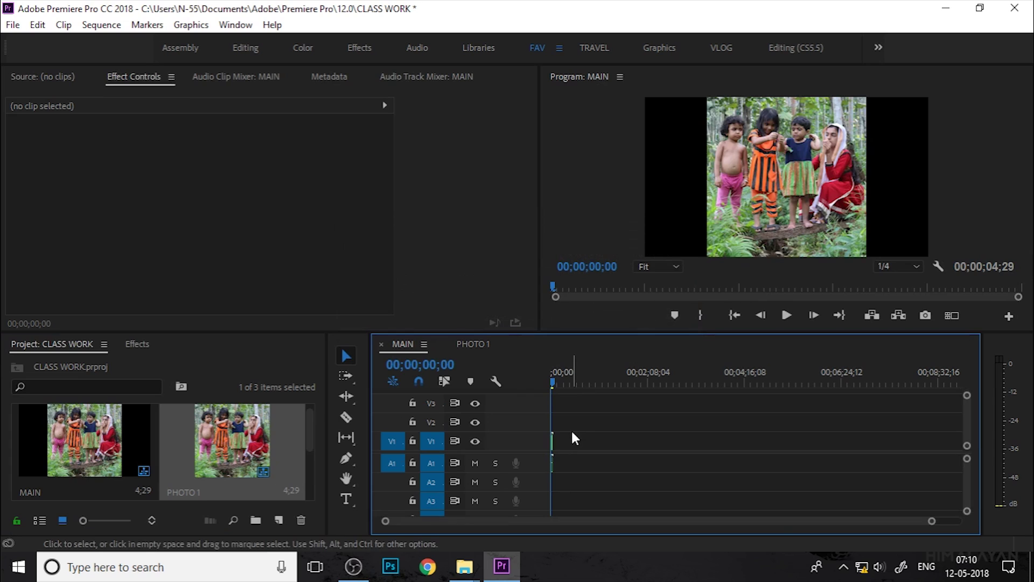
Step: Delete the audio portion of the PHOTO 1 clip, leaving only video on V1
key("backslash")
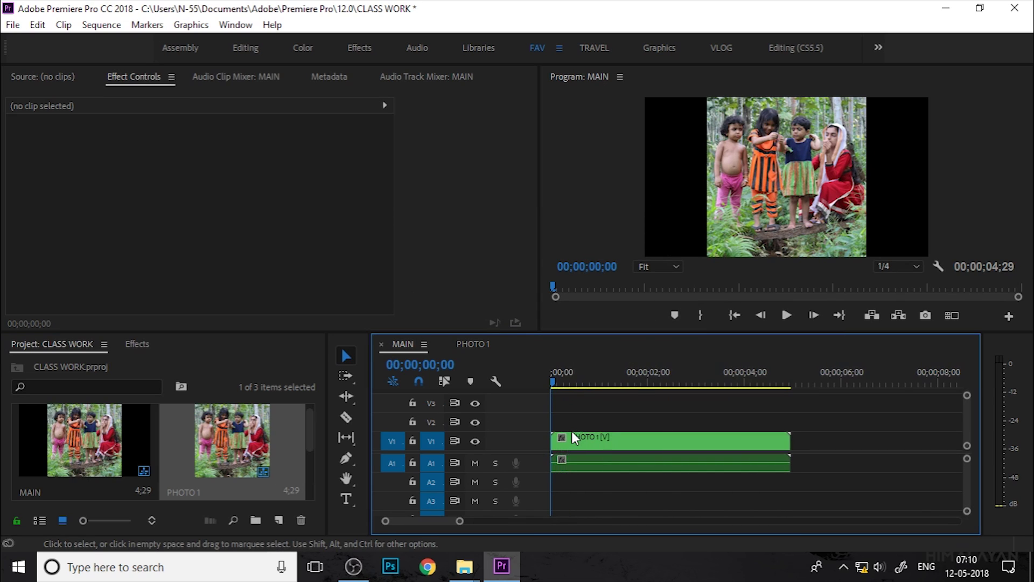
key("minus")
left_click(603, 466, "alt")
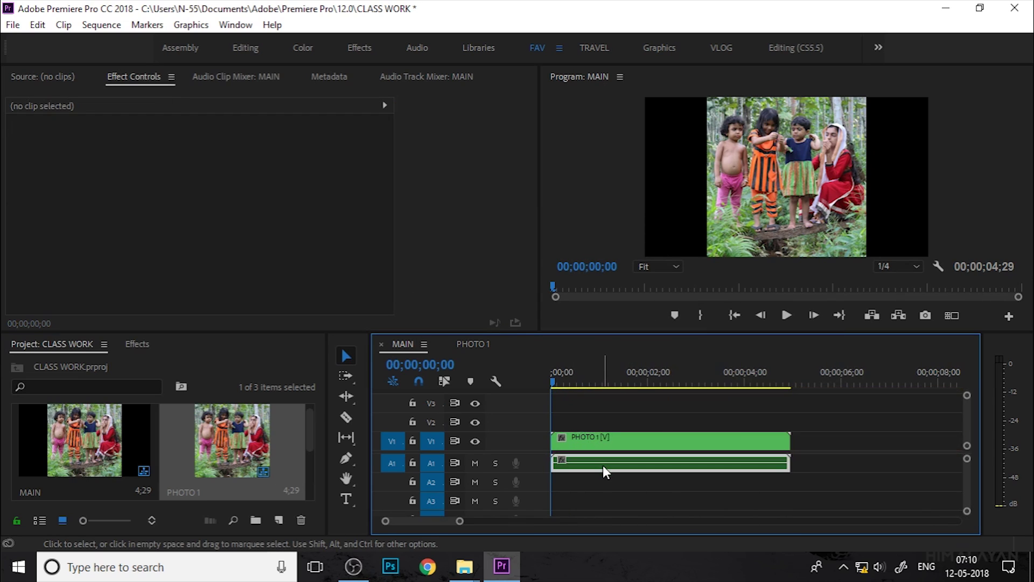
key("Delete")
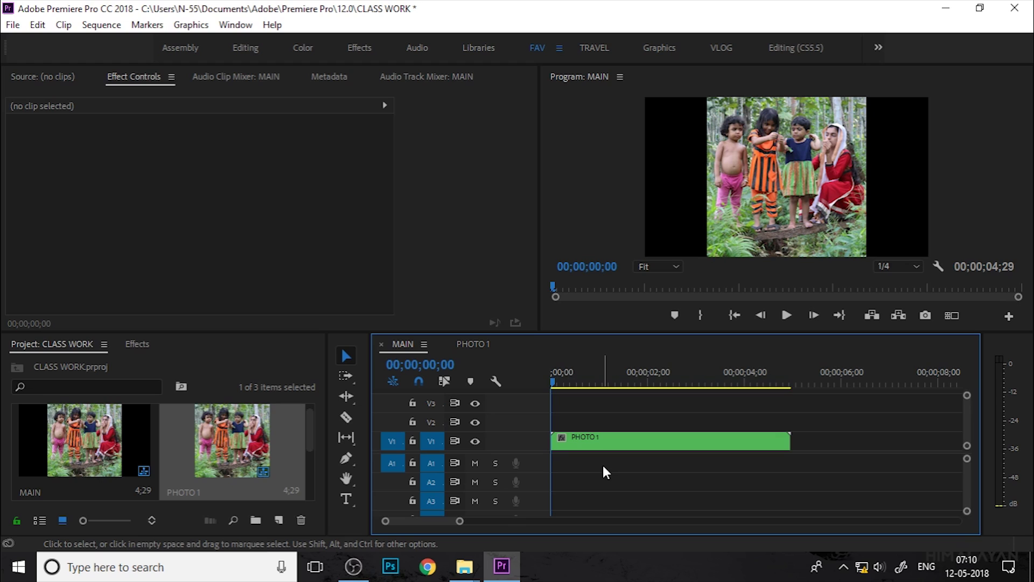
mouse_move(558, 382)
left_mouse_down()
mouse_move(727, 388)
mouse_move(553, 387)
left_mouse_up()
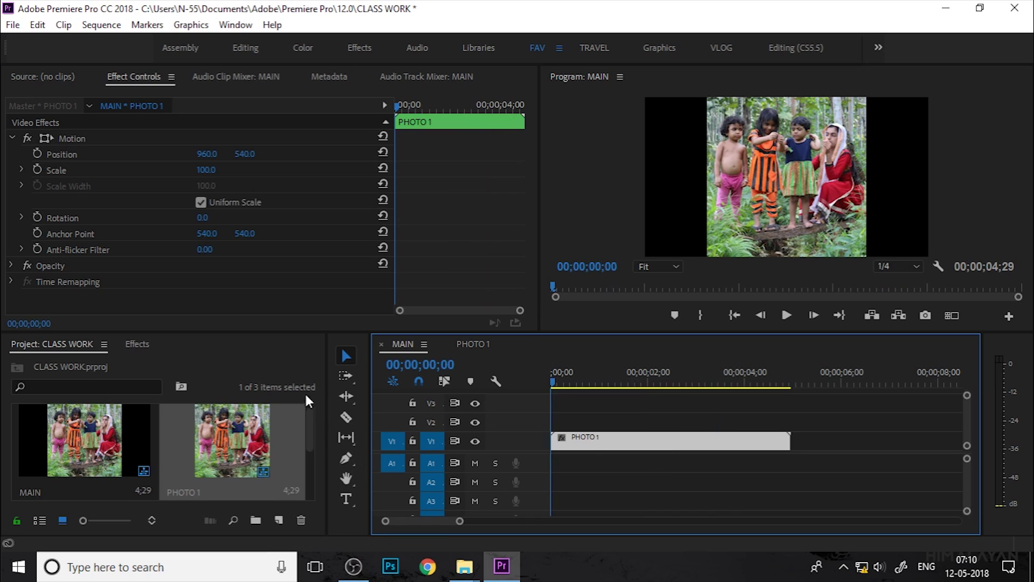
Step: Switch the Project panel to List View and enlarge the lower panels
left_click(476, 571)
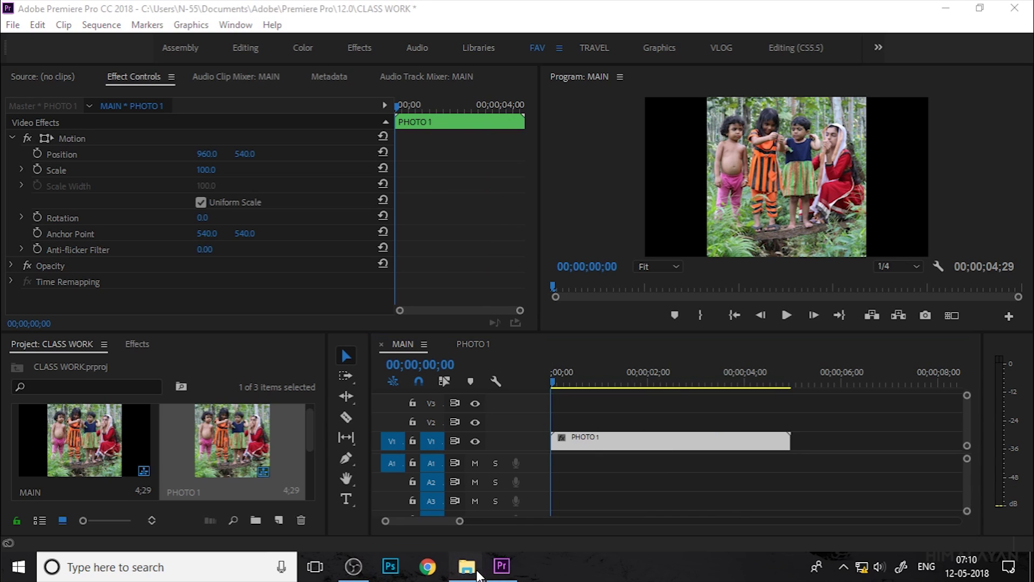
left_click(39, 520)
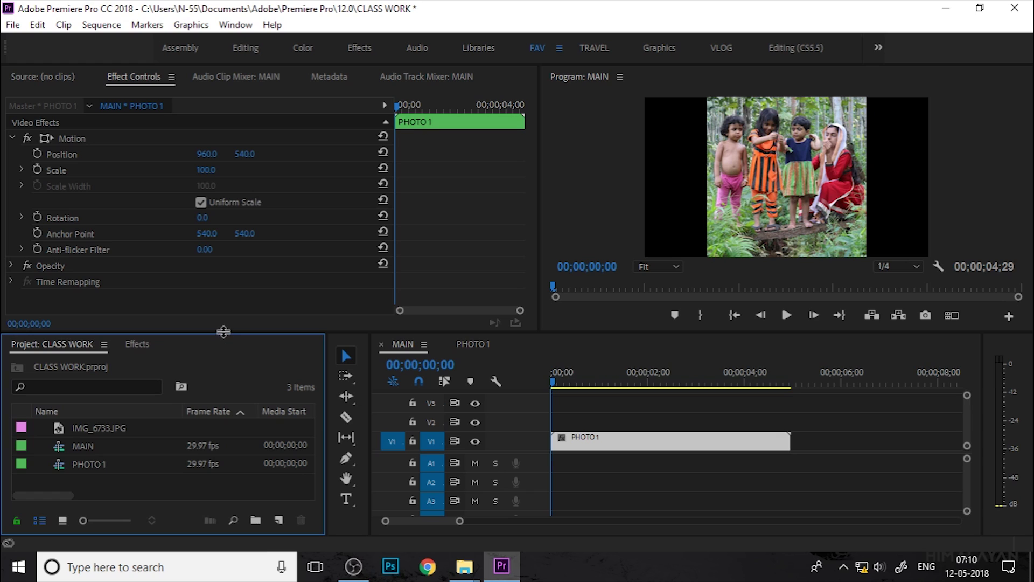
left_click_drag(225, 332, 226, 326)
Step: Drag Mask_01.jpg from the 17 - Drawing Opener folder onto V2 above PHOTO 1
left_click(79, 453)
left_click(107, 418)
left_click(464, 567)
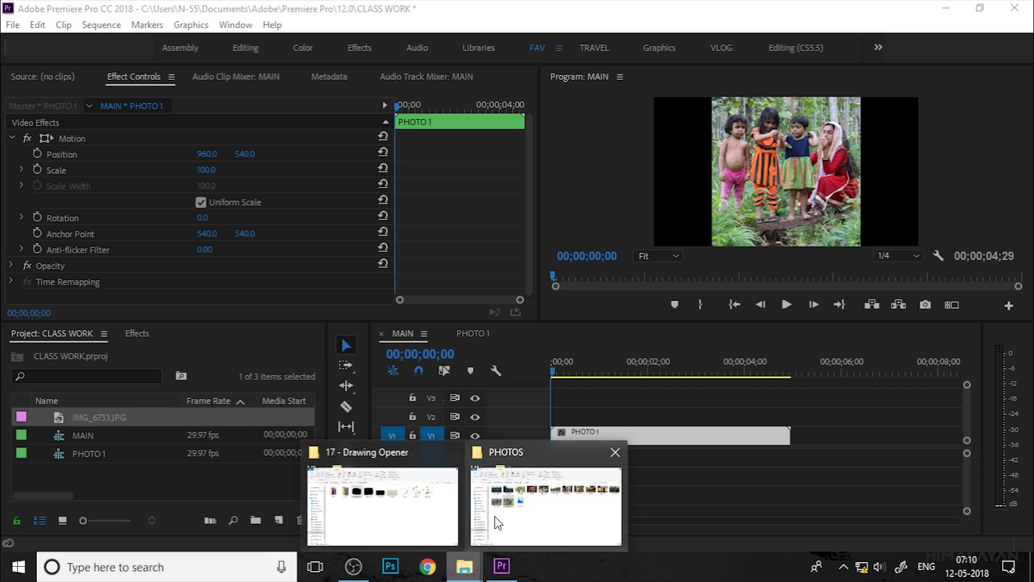
left_click(429, 528)
left_click_drag(341, 186, 554, 416)
left_click_drag(560, 361, 550, 380)
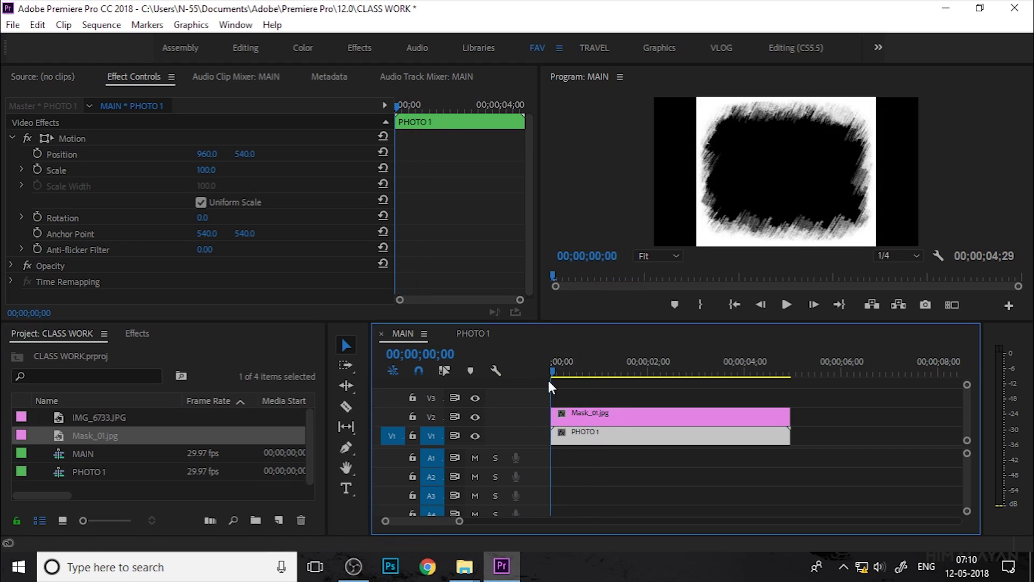
Step: Set the Mask_01.jpg clip's Opacity blend mode to Screen
left_click(623, 418)
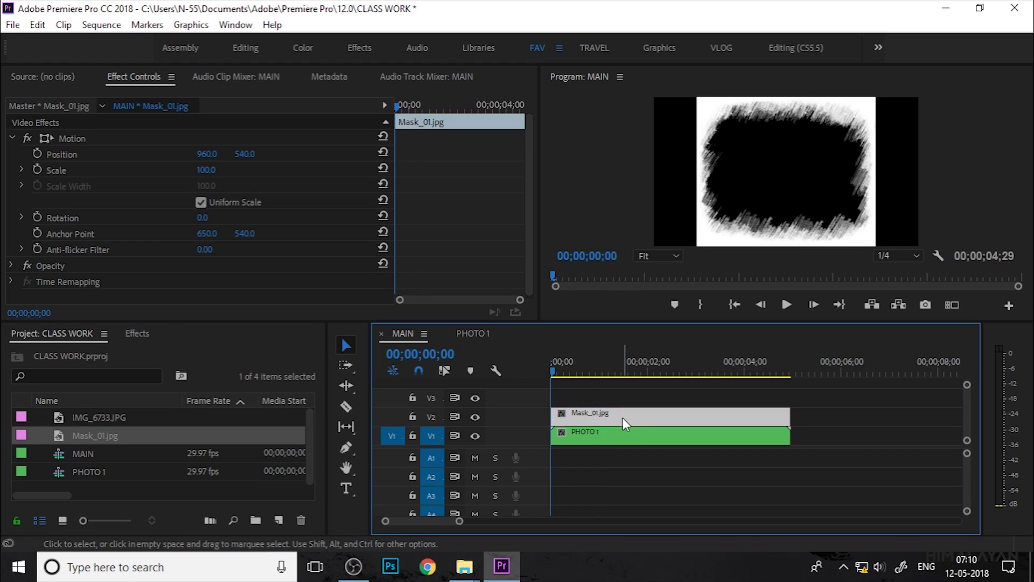
left_click(12, 138)
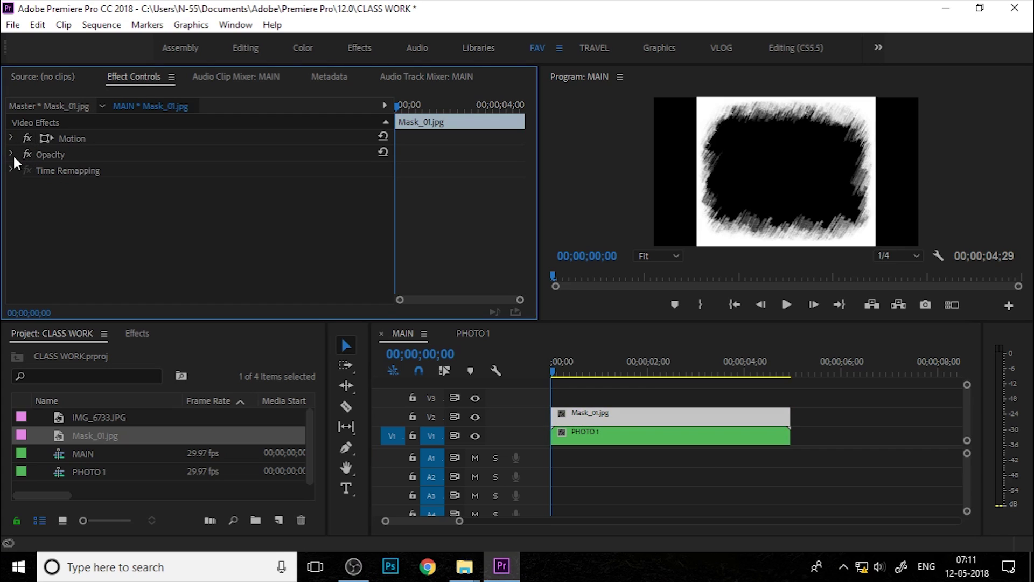
left_click(12, 154)
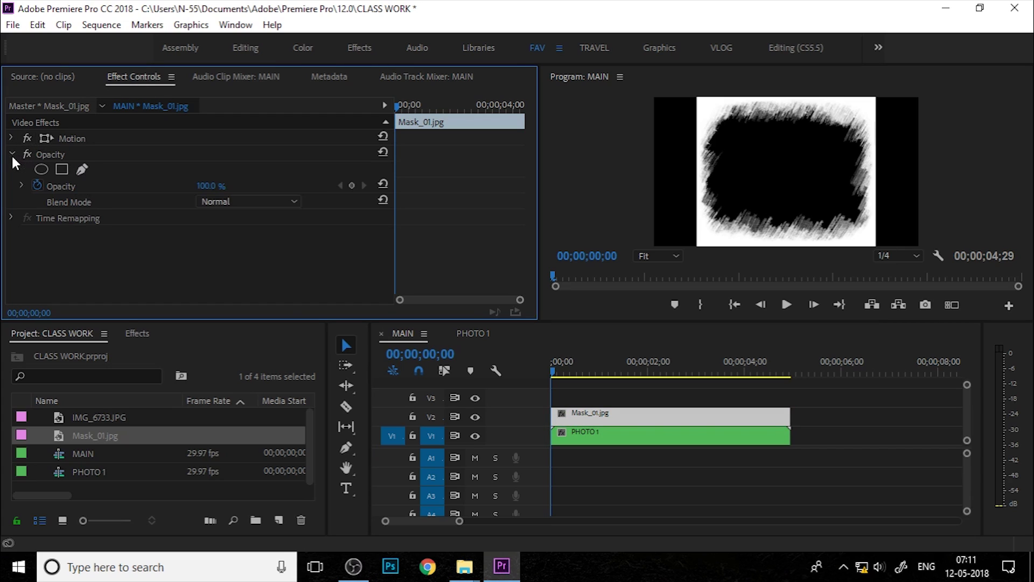
left_click(232, 202)
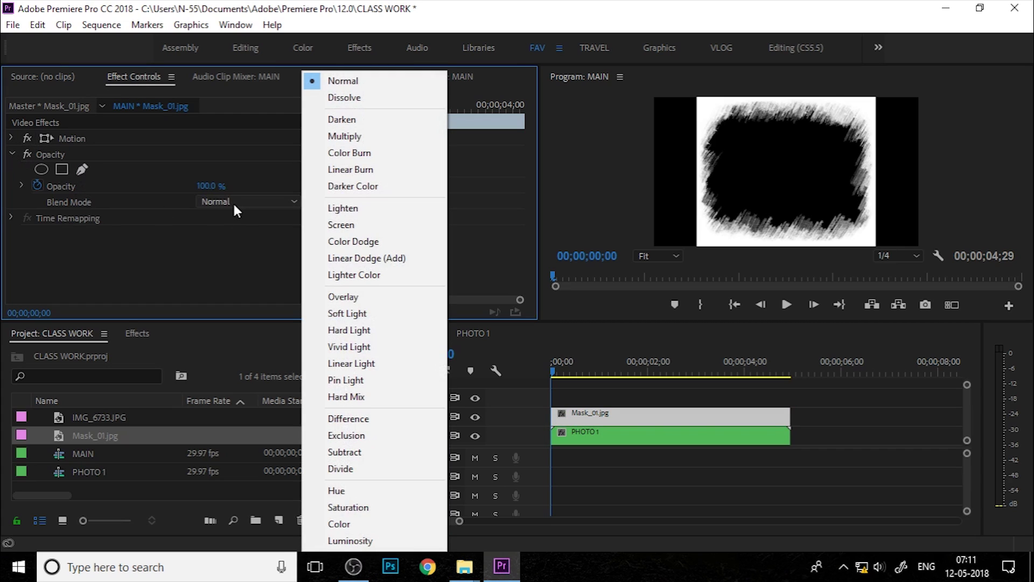
left_click(352, 226)
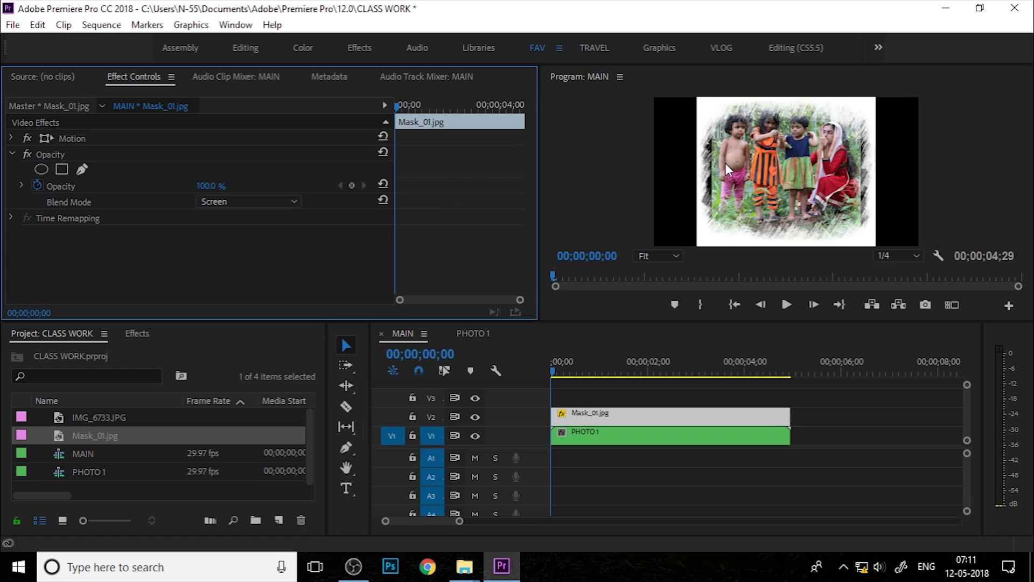
left_click(14, 153)
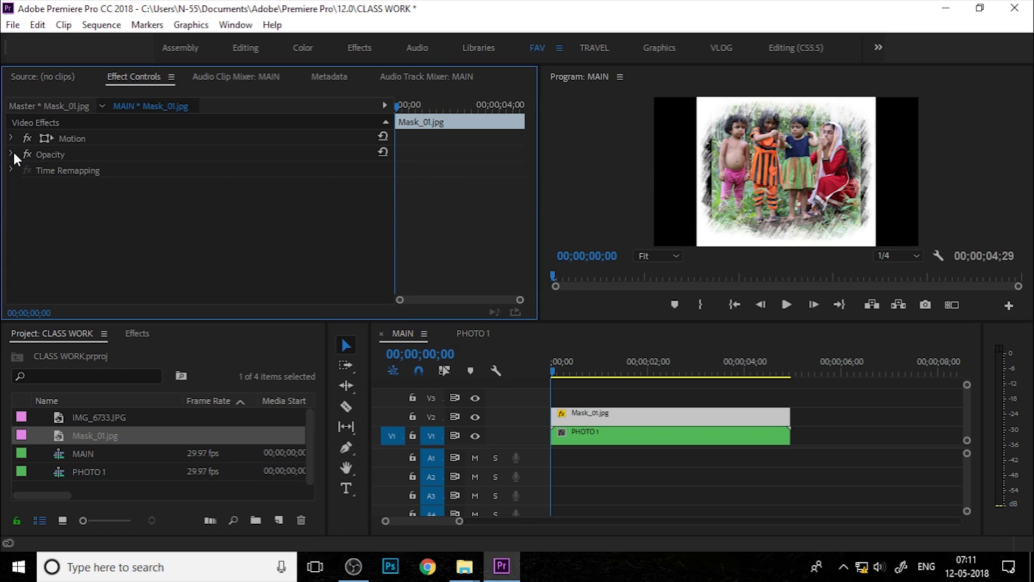
left_click(10, 138)
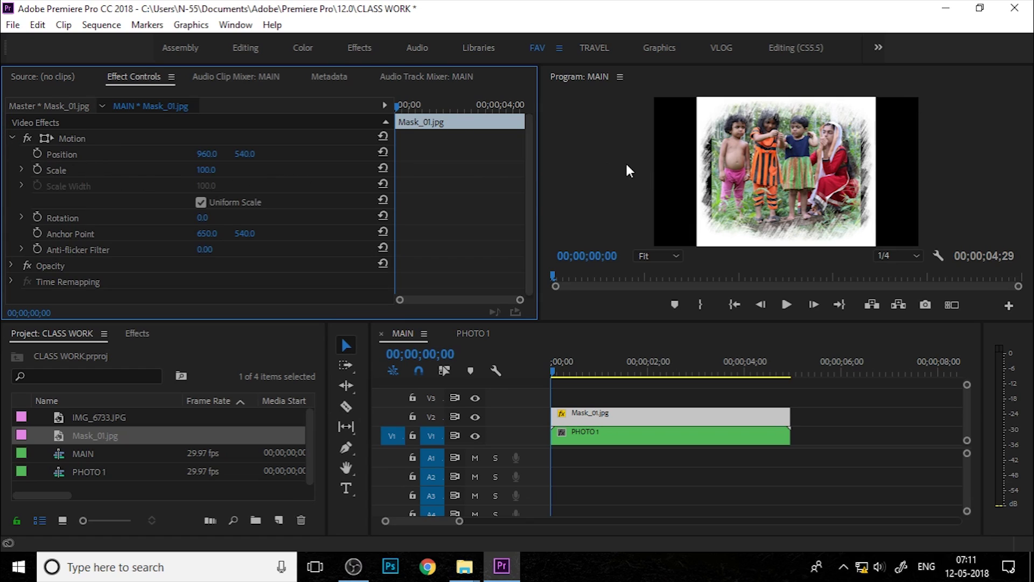
Step: Uncheck Uniform Scale and set the mask's Scale Width to 84, then preview the result
left_click(199, 202)
left_click_drag(205, 186, 203, 186)
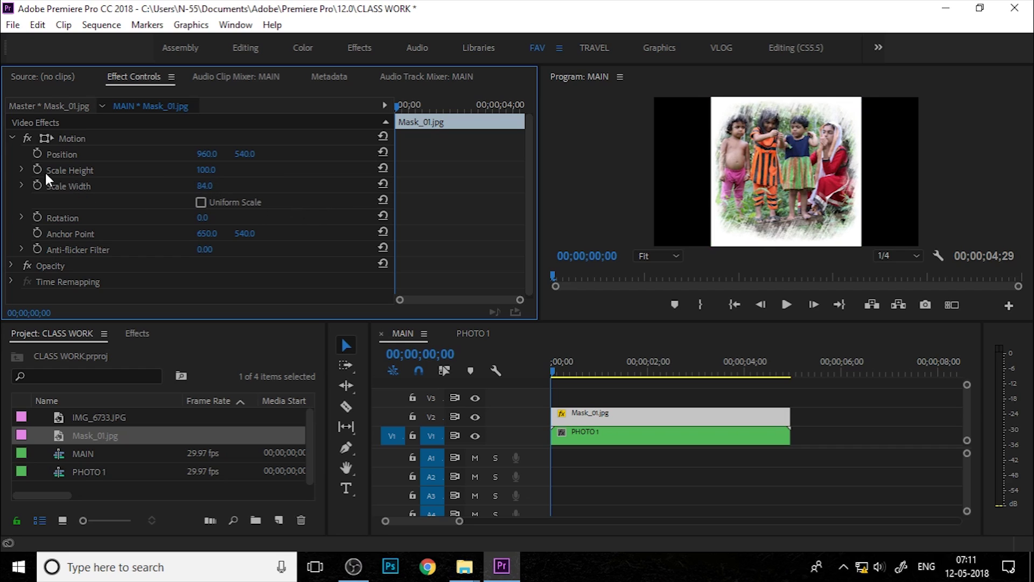
left_click(12, 137)
left_click(586, 394)
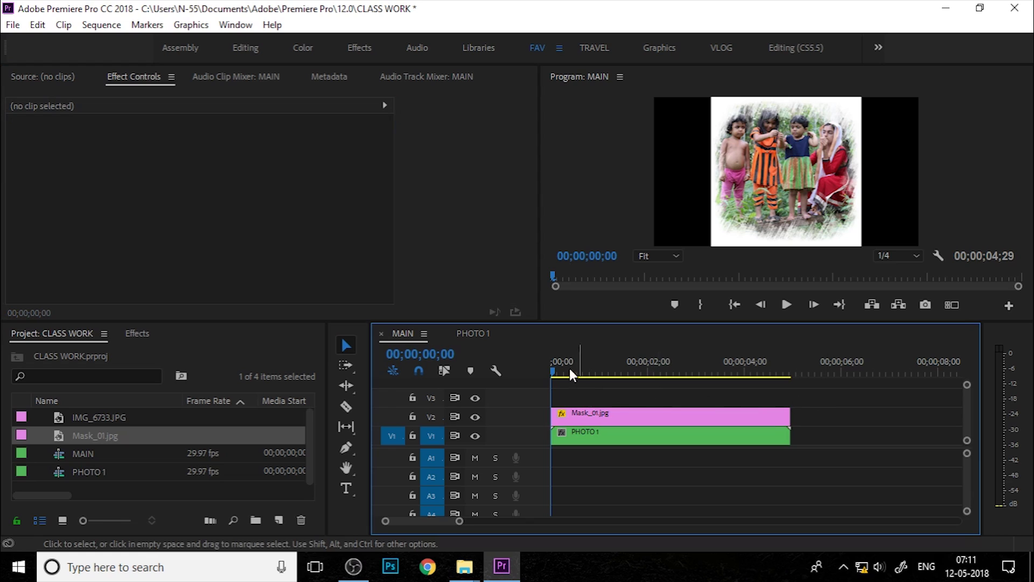
left_click_drag(555, 367, 551, 388)
Step: Nest the Mask_01.jpg and PHOTO 1 clips into a sequence named IMAGE MASK
left_click(832, 414)
left_click_drag(833, 408, 625, 432)
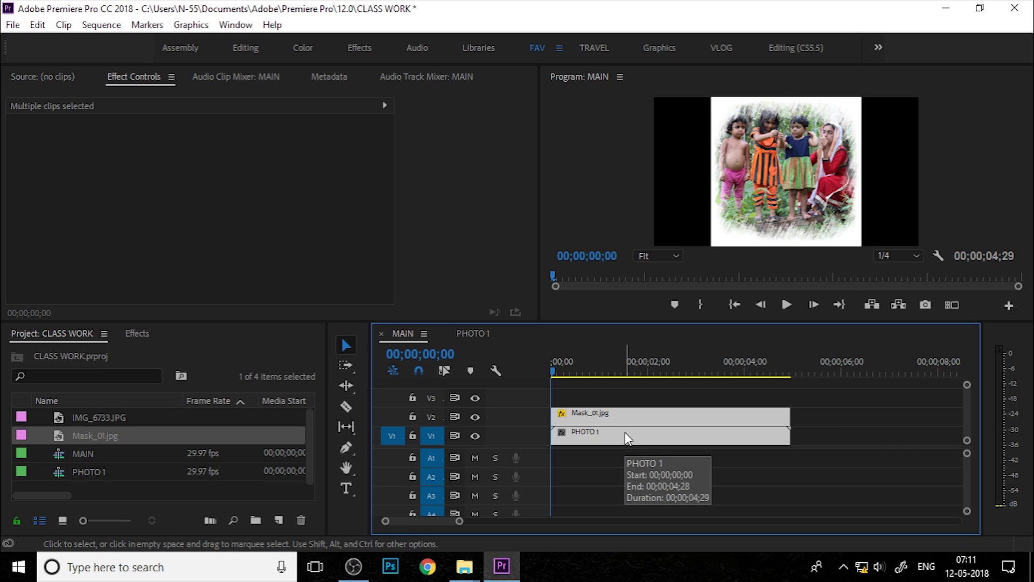
right_click(625, 432)
left_click(698, 367)
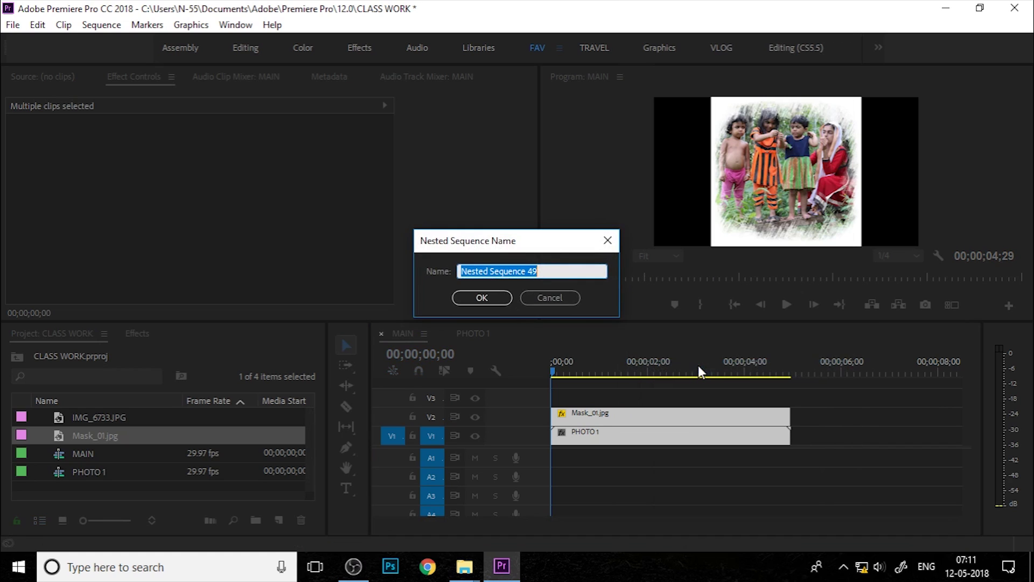
type("IMAGE")
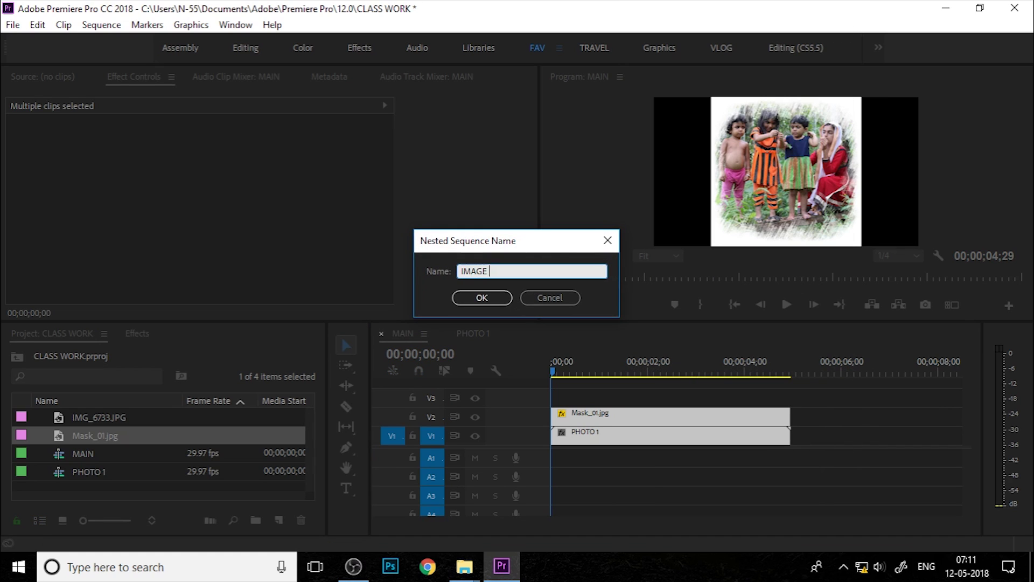
type(" MASK")
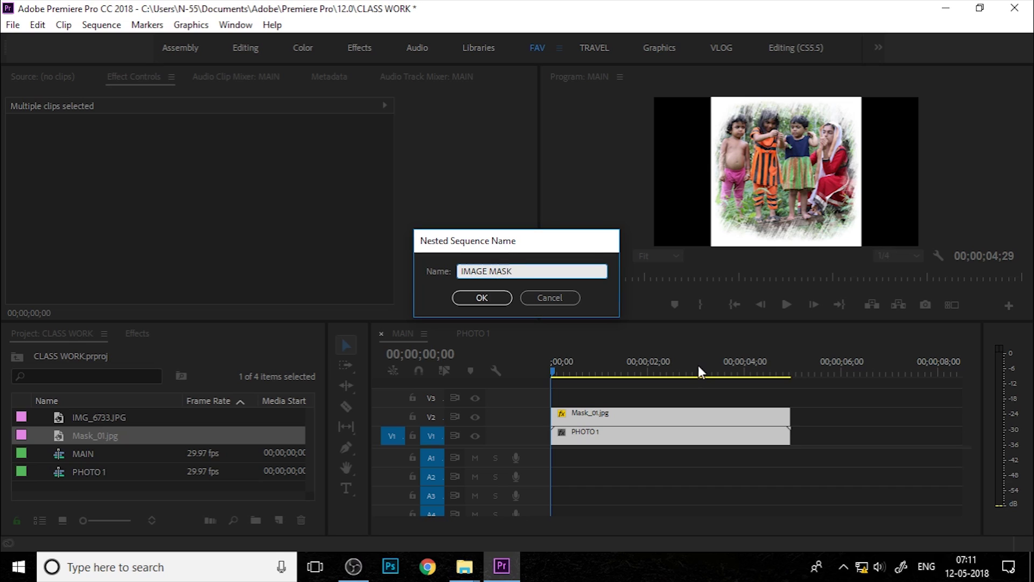
key("Return")
Step: Select the new IMAGE MASK clip in MAIN to show its effects
left_click(628, 400)
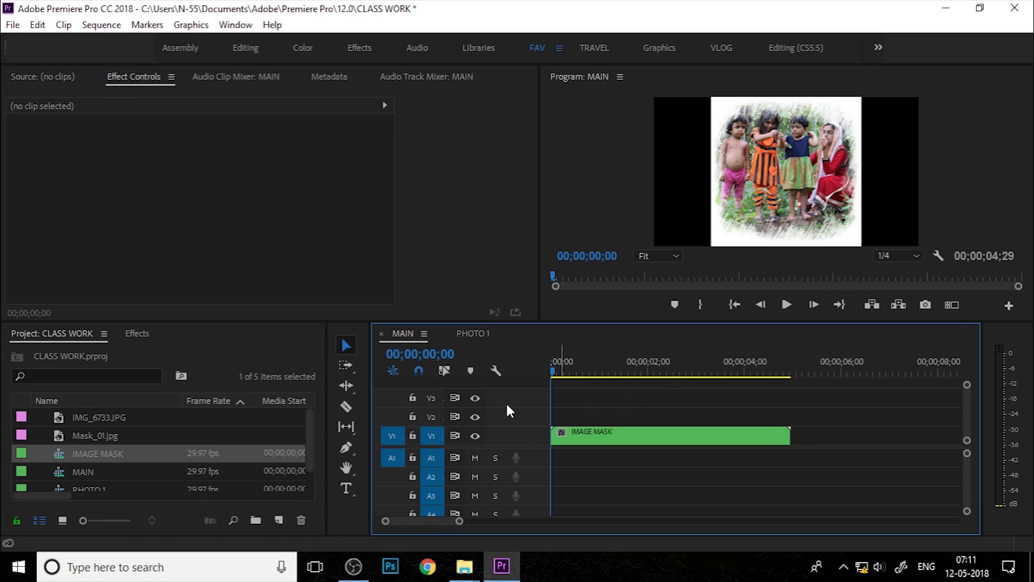
mouse_move(555, 372)
left_mouse_down()
mouse_move(577, 369)
mouse_move(539, 369)
left_mouse_up()
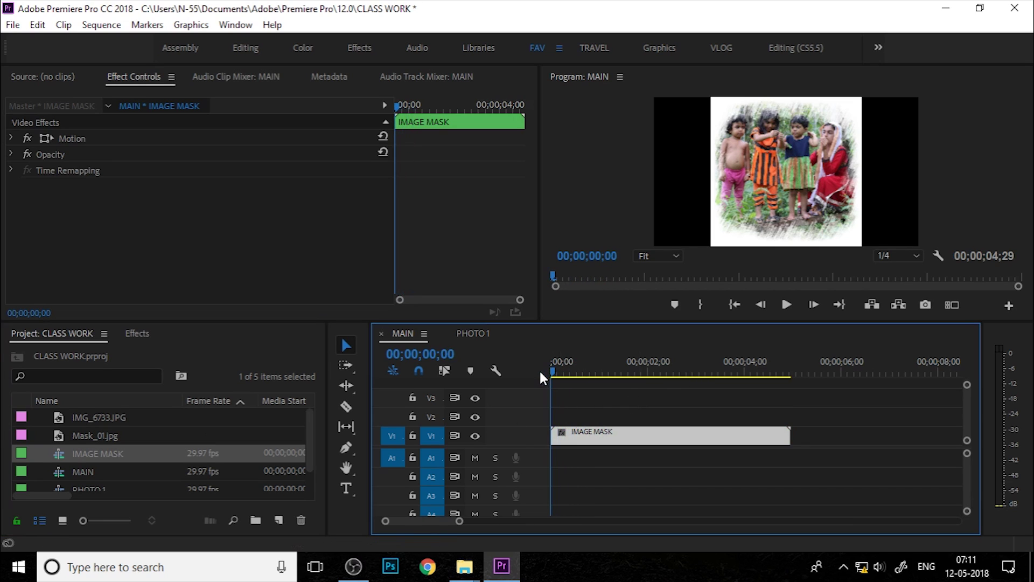
right_click(581, 432)
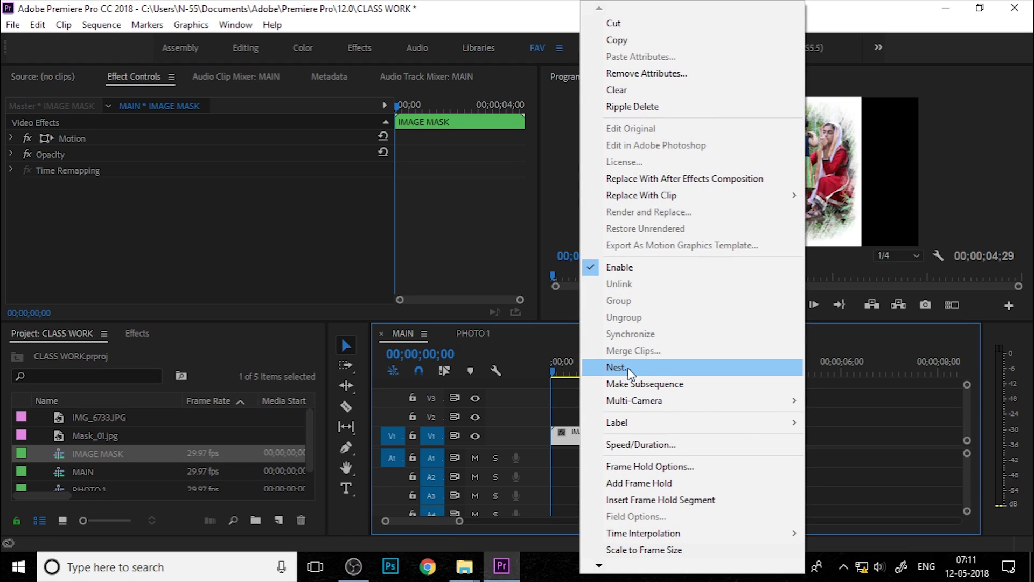
left_click(571, 396)
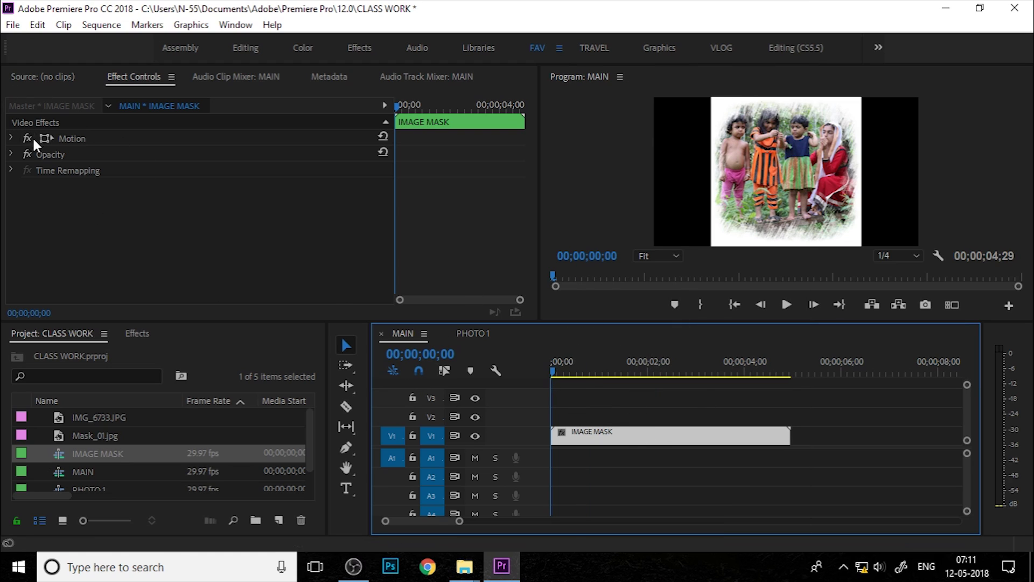
Step: Set the IMAGE MASK clip's Scale to 71 and Position to 668, 550
left_click(11, 138)
left_click_drag(206, 170, 265, 153)
left_click(75, 154)
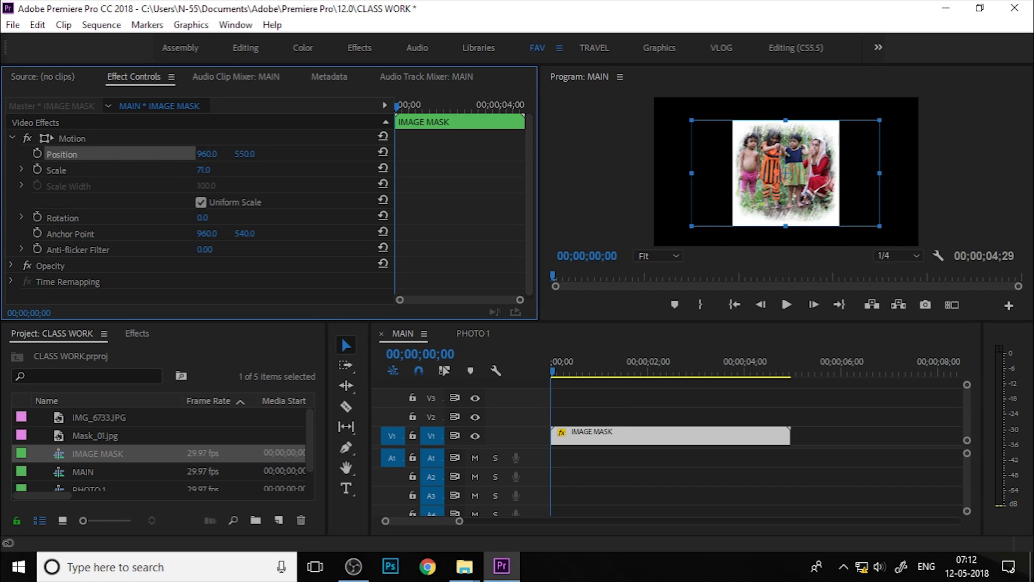
left_click_drag(206, 154, 132, 154)
left_click_drag(206, 153, 220, 154)
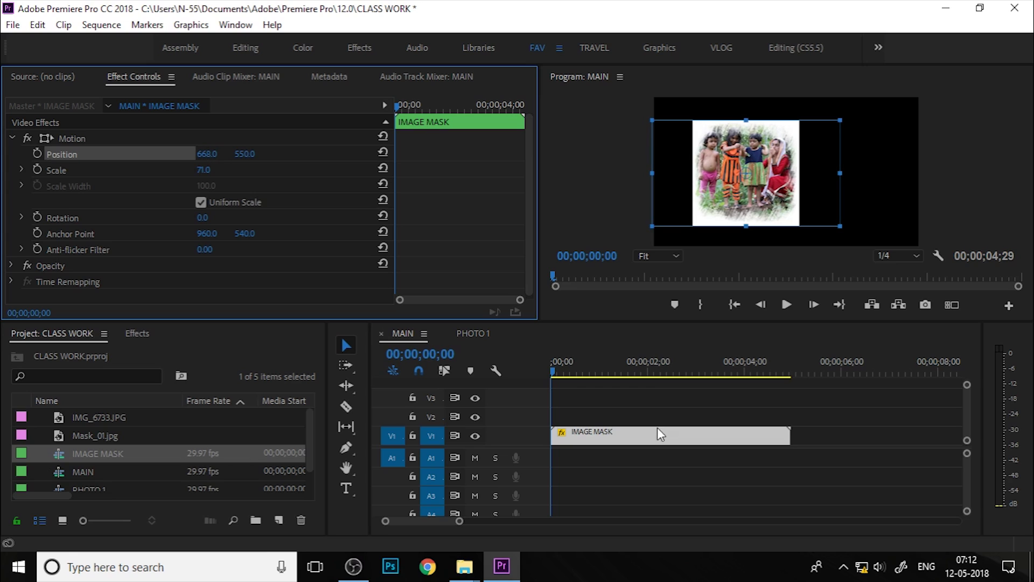
left_click(635, 413)
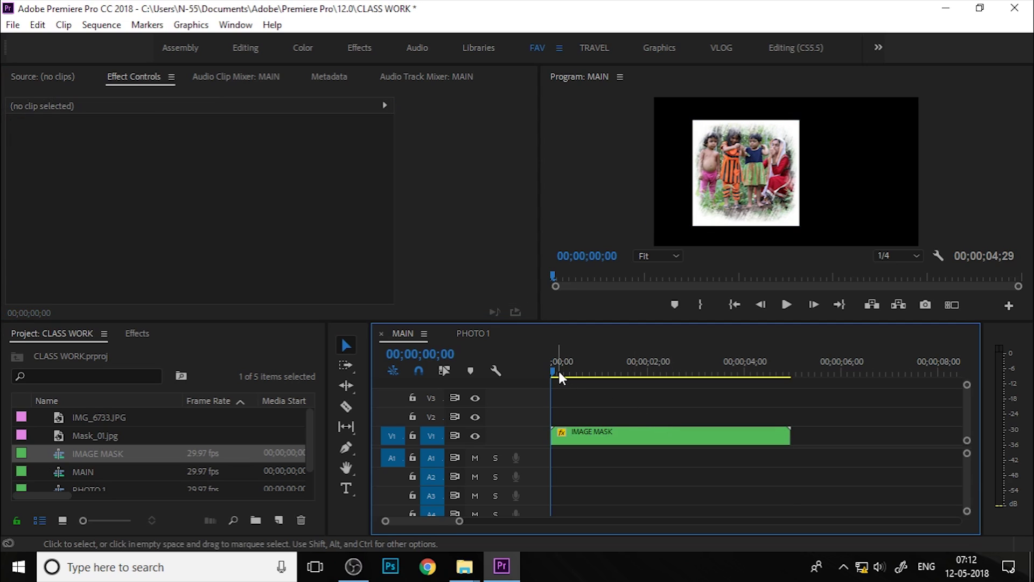
key("d")
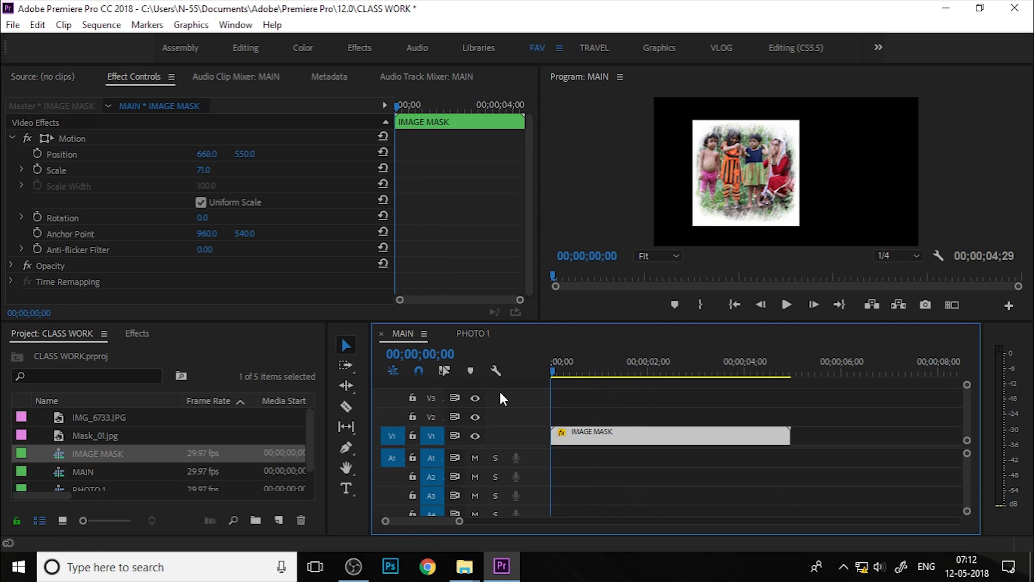
Step: Nest the resized IMAGE MASK clip into a new sequence named IMAGE SIZE
right_click(616, 433)
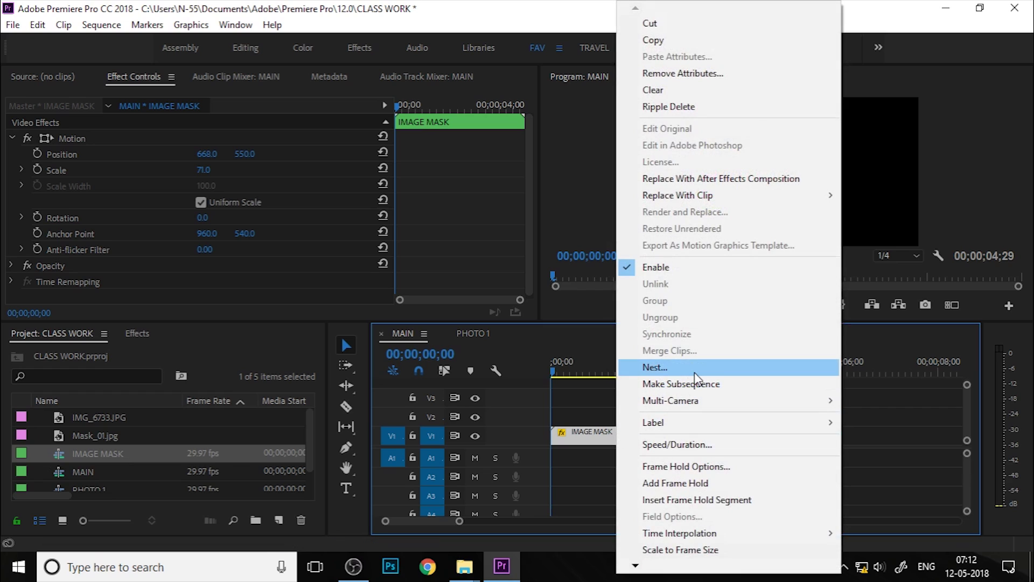
left_click(695, 373)
key("BackSpace")
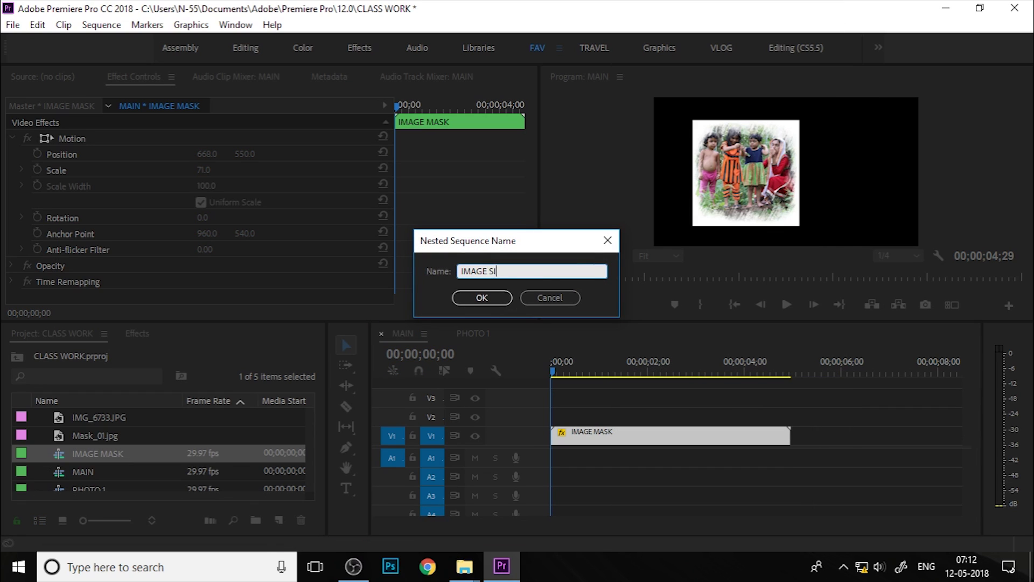
type("IMAGE SIZE")
key("Return")
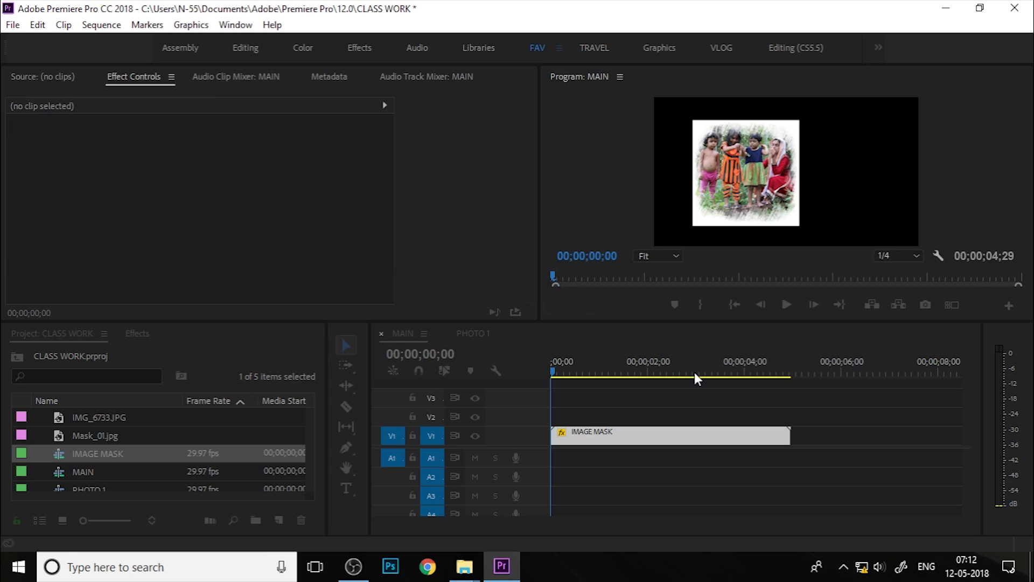
Step: Inspect IMAGE SIZE's transform, open the nested sequence, then close it and return to MAIN
left_click(598, 436)
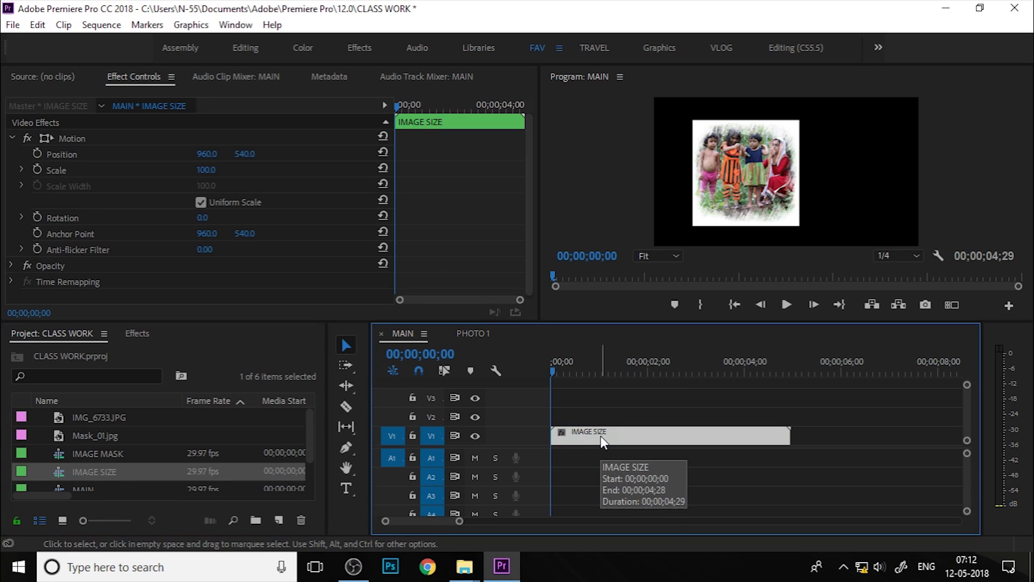
left_click(760, 162)
double_click(760, 162)
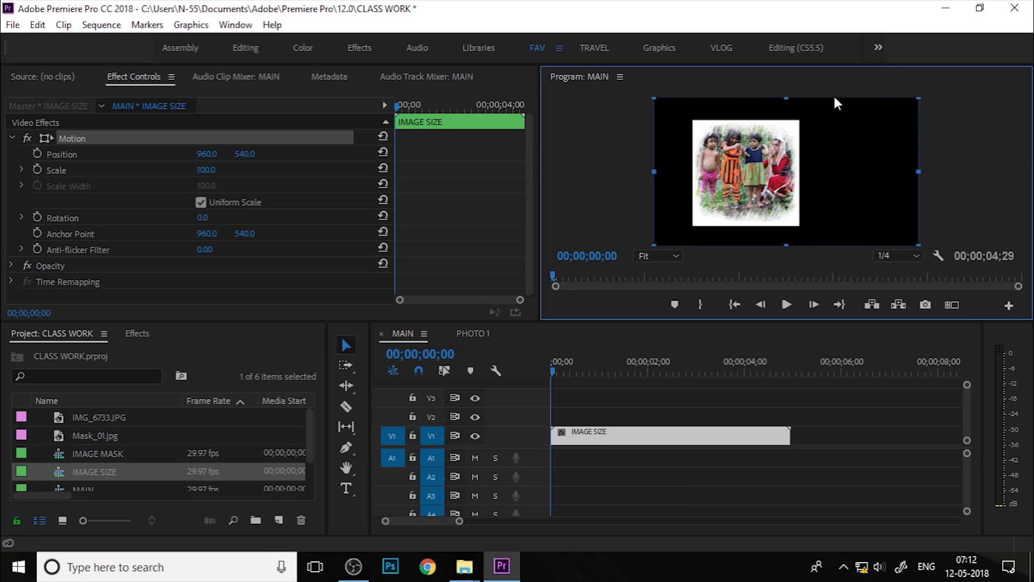
double_click(614, 428)
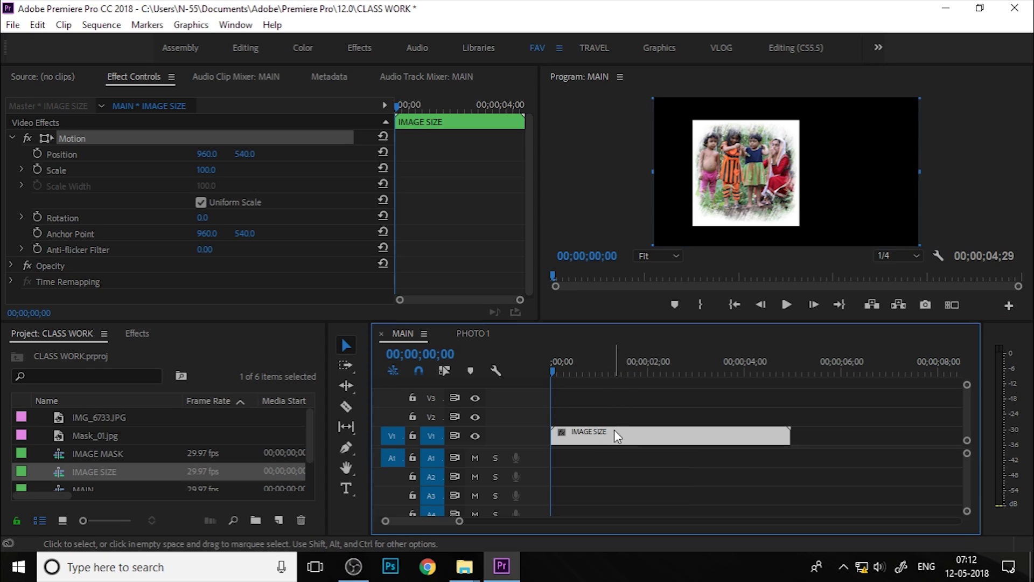
double_click(748, 144)
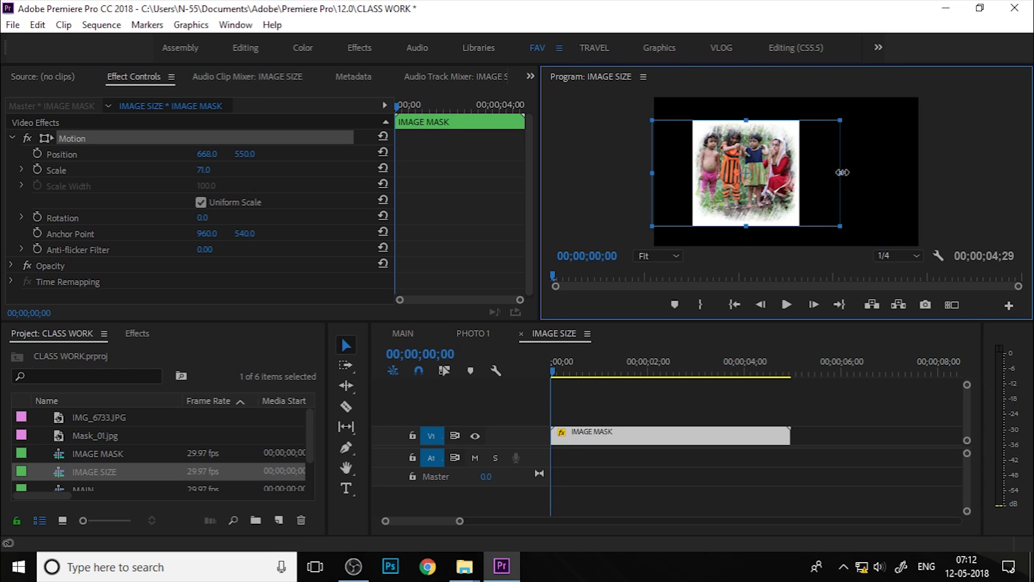
left_click(522, 335)
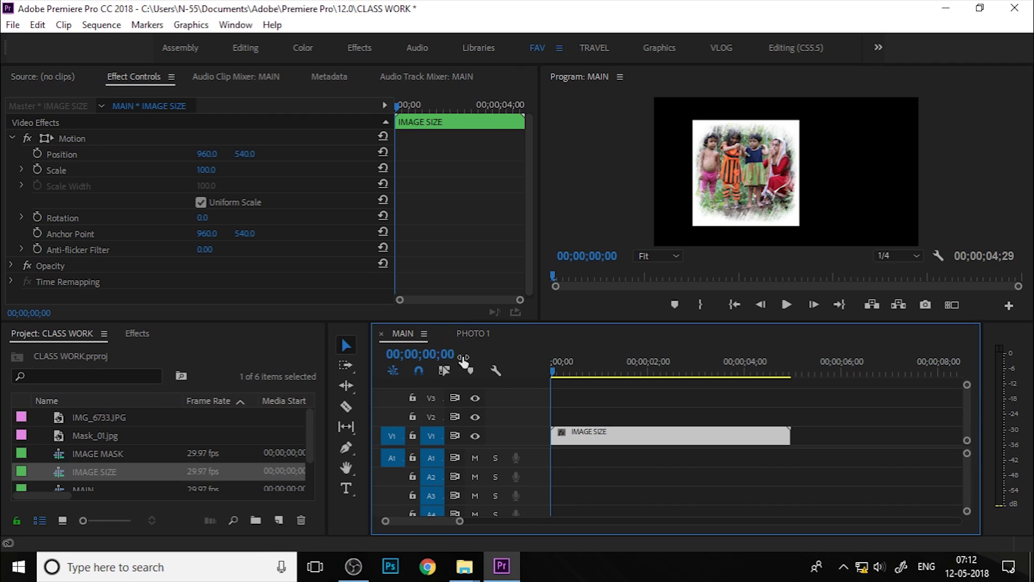
left_click(565, 403)
left_click(584, 432)
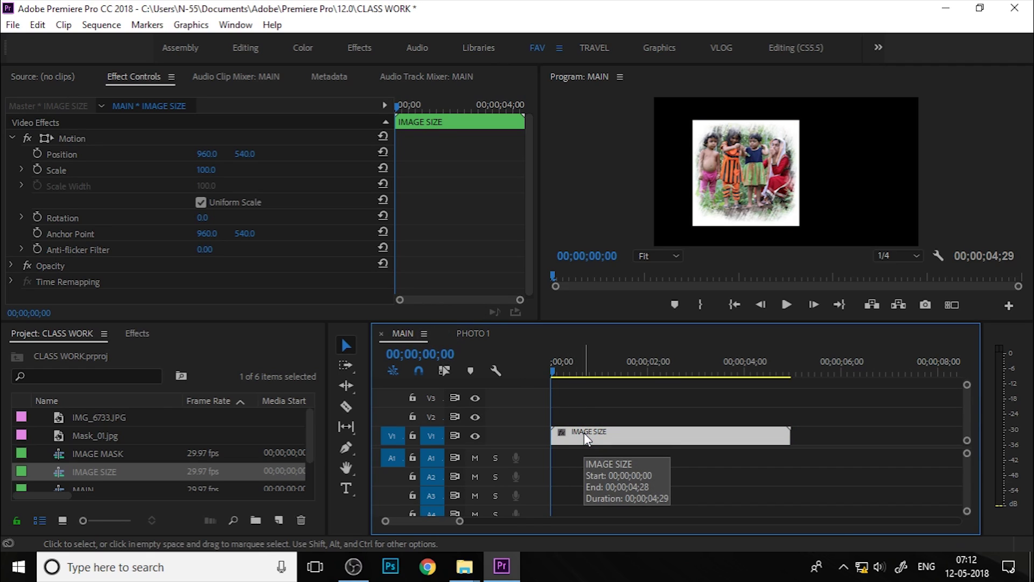
Step: Check the 17 - Drawing Opener folder path in File Explorer, then return to Premiere
mouse_move(472, 571)
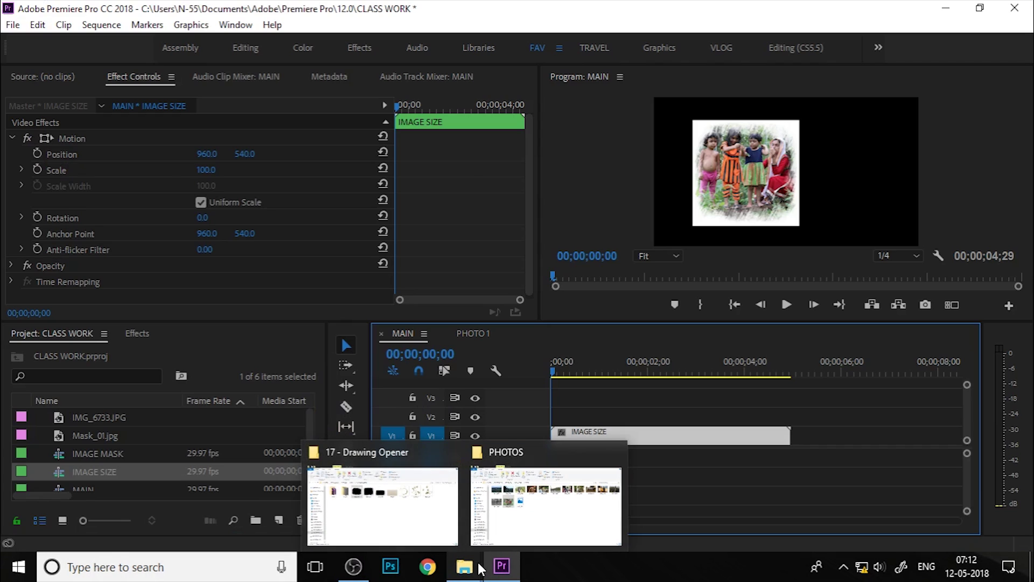
left_click(380, 508)
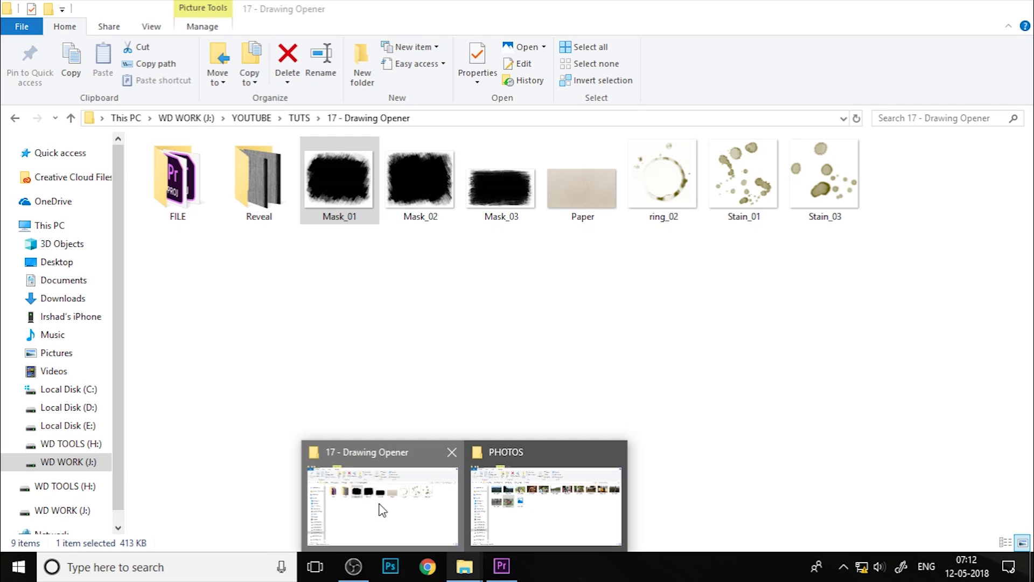
left_click(439, 118)
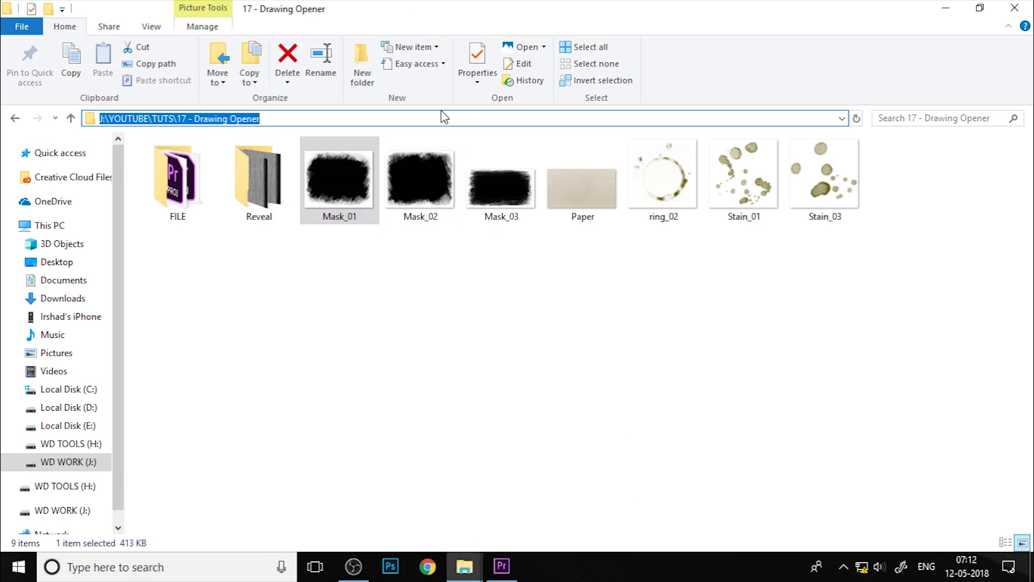
left_click(501, 565)
Step: Import Scribble_00000 from the Reveal folder with Image Sequence ticked
scroll(118, 470, "down", 1)
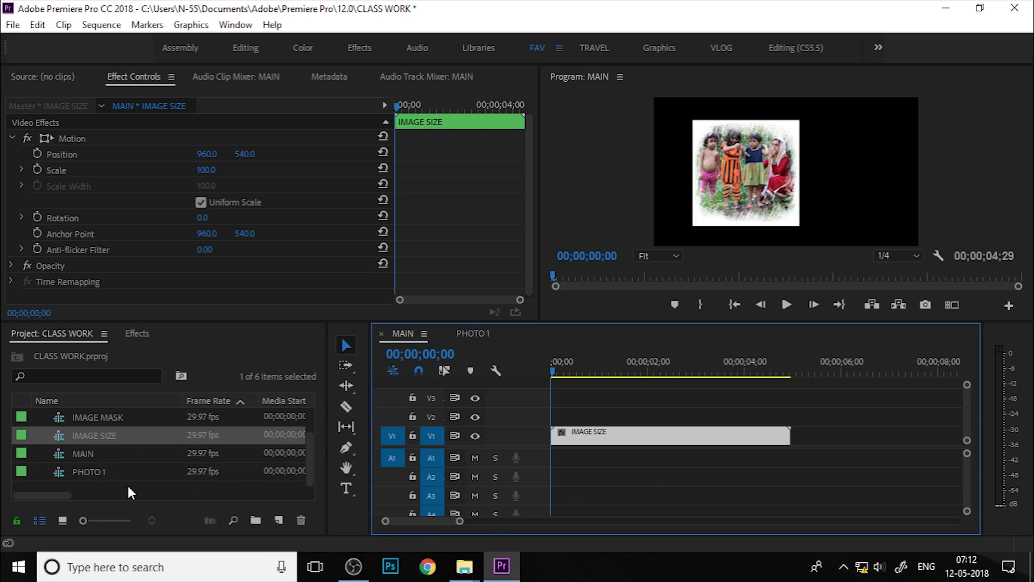
left_click(127, 484)
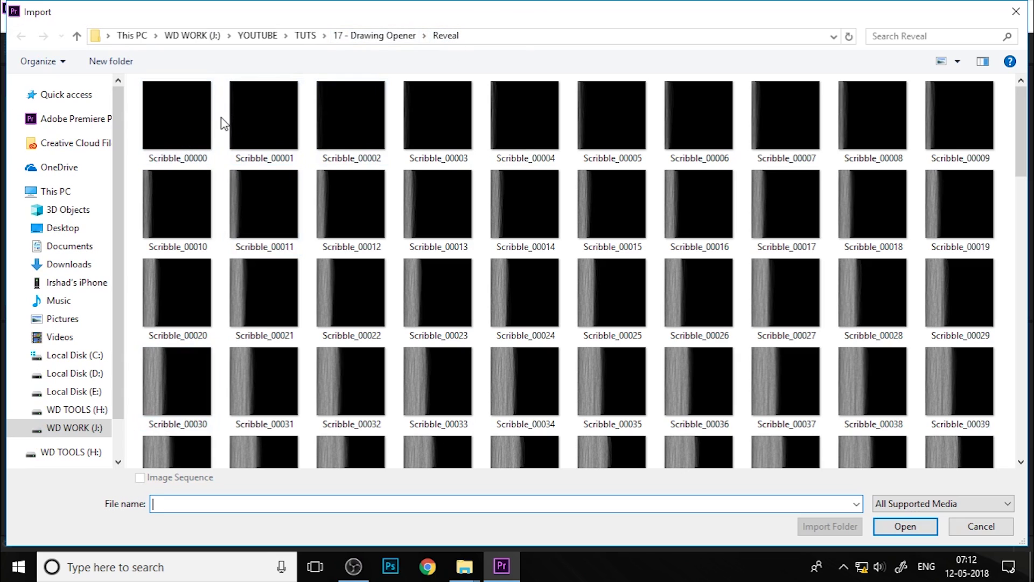
left_click(207, 122)
left_click(140, 477)
left_click(389, 36)
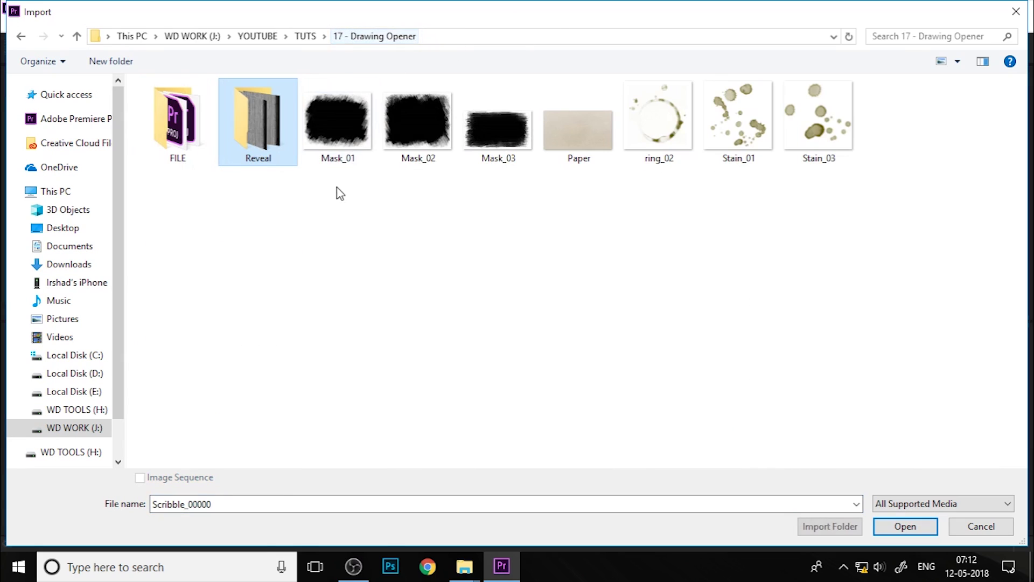
double_click(258, 120)
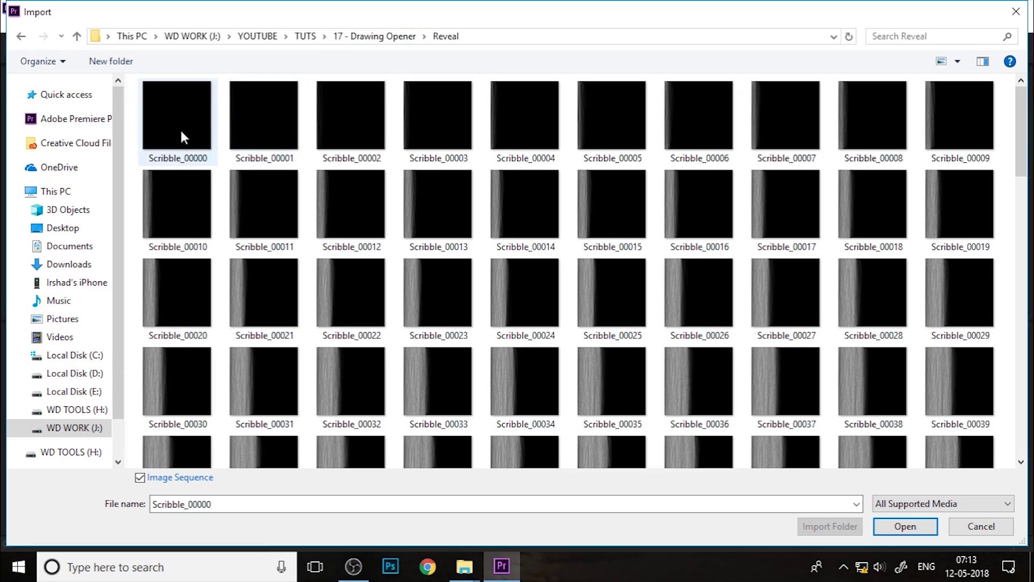
left_click(180, 128)
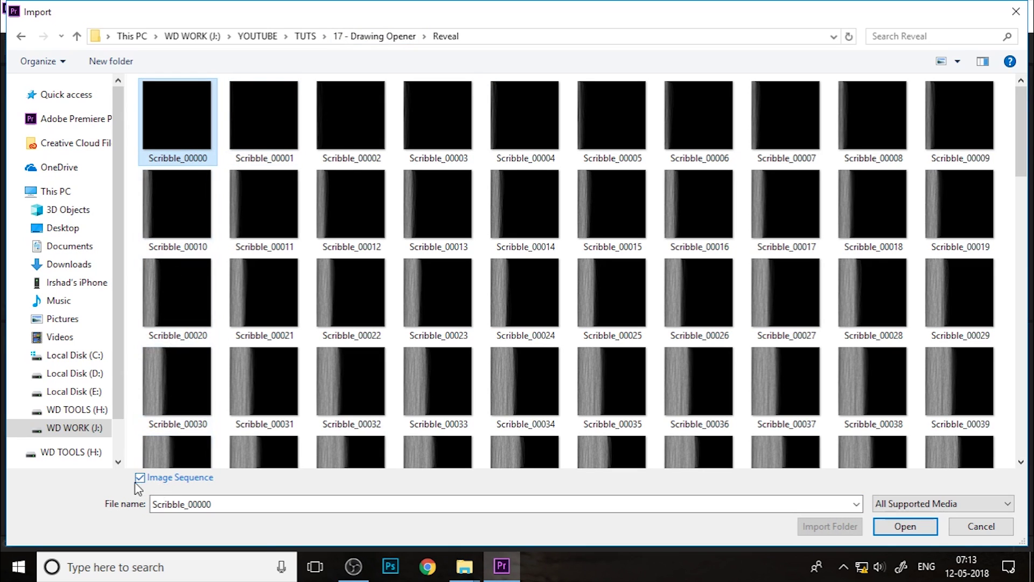
left_click(905, 525)
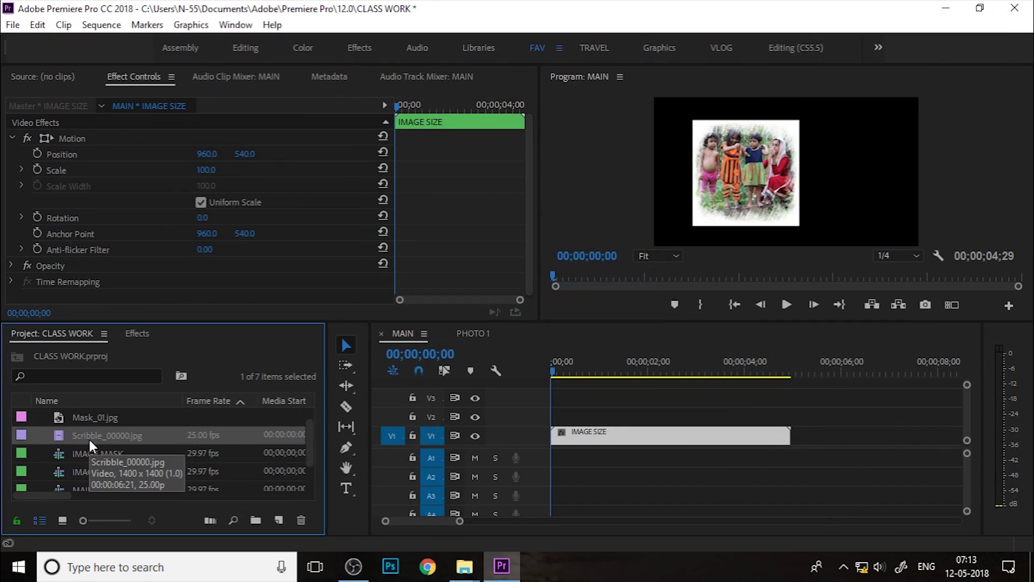
Step: Drop Scribble_00000.jpg onto V3 above IMAGE SIZE, preview the reveal, and enlarge the video tracks
mouse_move(94, 459)
left_mouse_down()
mouse_move(159, 440)
mouse_move(585, 421)
mouse_move(558, 419)
mouse_move(564, 411)
left_mouse_up()
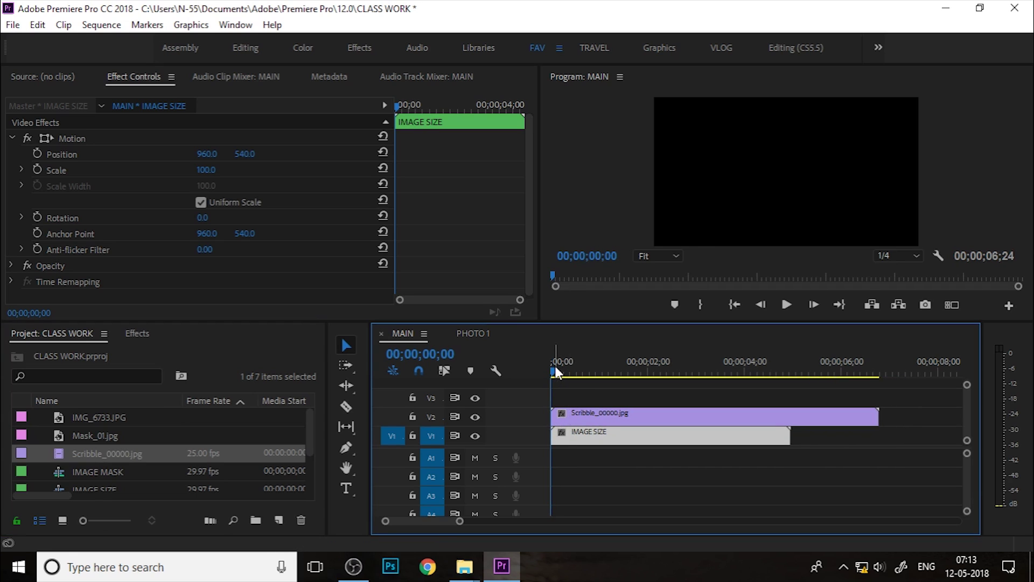
mouse_move(555, 366)
left_mouse_down()
mouse_move(778, 376)
mouse_move(547, 409)
mouse_move(791, 387)
mouse_move(769, 395)
mouse_move(558, 407)
mouse_move(806, 380)
mouse_move(602, 412)
mouse_move(616, 437)
mouse_move(615, 426)
left_mouse_up()
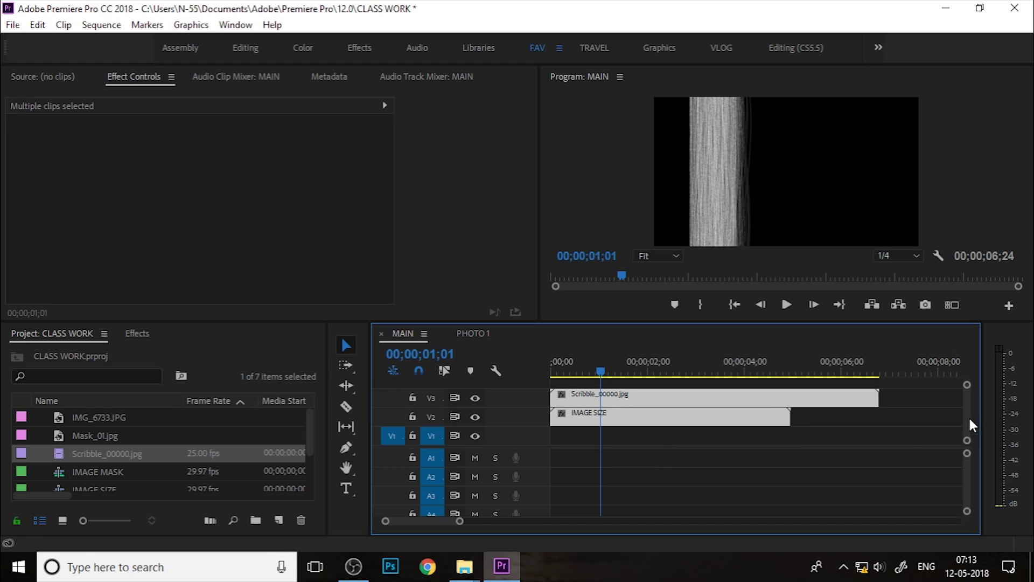
left_click_drag(969, 419, 969, 421)
left_click_drag(531, 449, 528, 489)
left_click(623, 409)
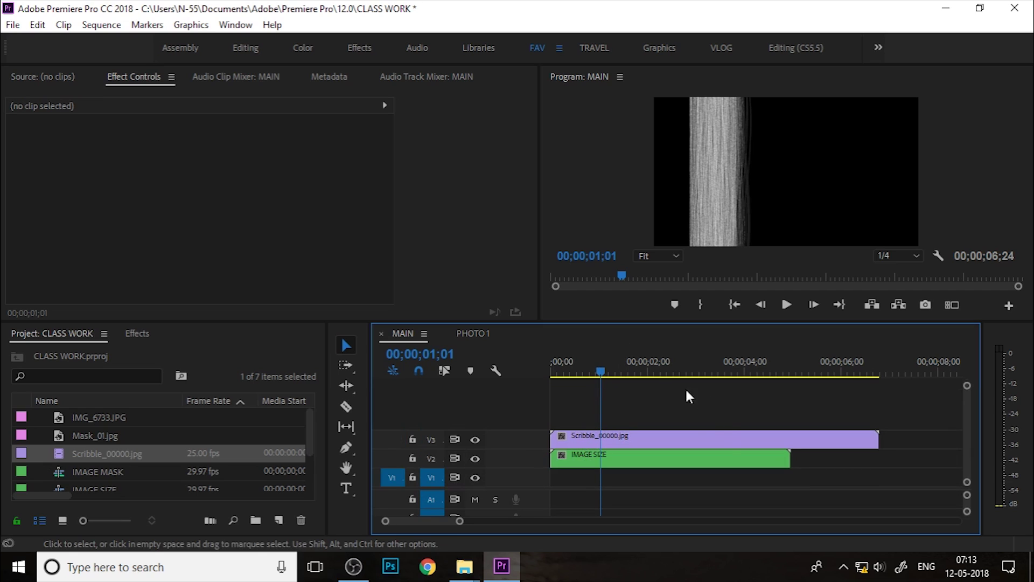
left_click(728, 442)
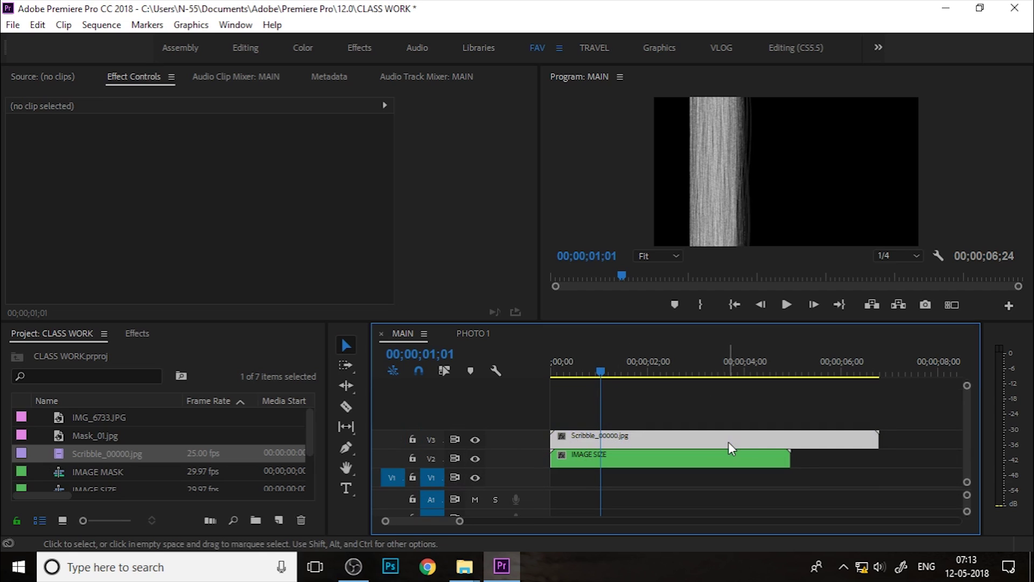
Step: Rate-stretch the Scribble clip to 136.91% so it ends with IMAGE SIZE
left_click(347, 386)
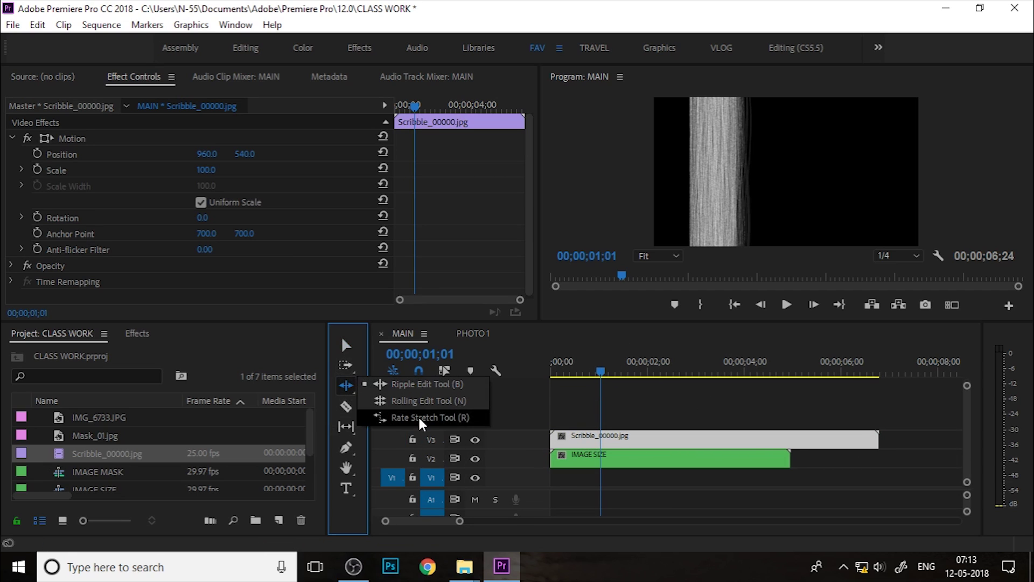
left_click(470, 424)
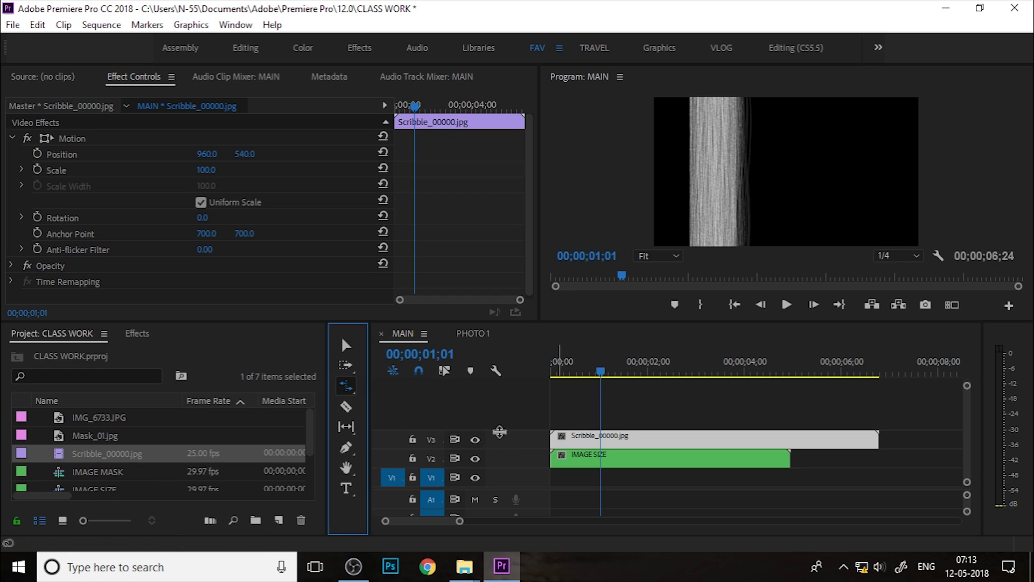
mouse_move(877, 435)
left_mouse_down()
mouse_move(785, 439)
mouse_move(790, 448)
left_mouse_up()
left_click(346, 345)
Step: Rotate the Scribble frame 49.2° and position it at 663.8, 572.9 over the photo
left_click_drag(603, 377, 736, 403)
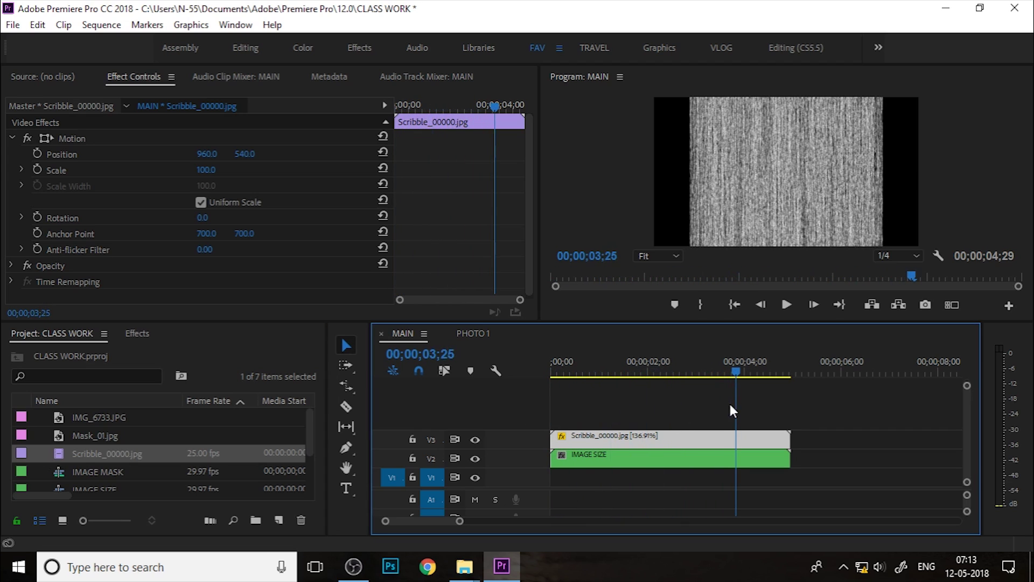
left_click(613, 422)
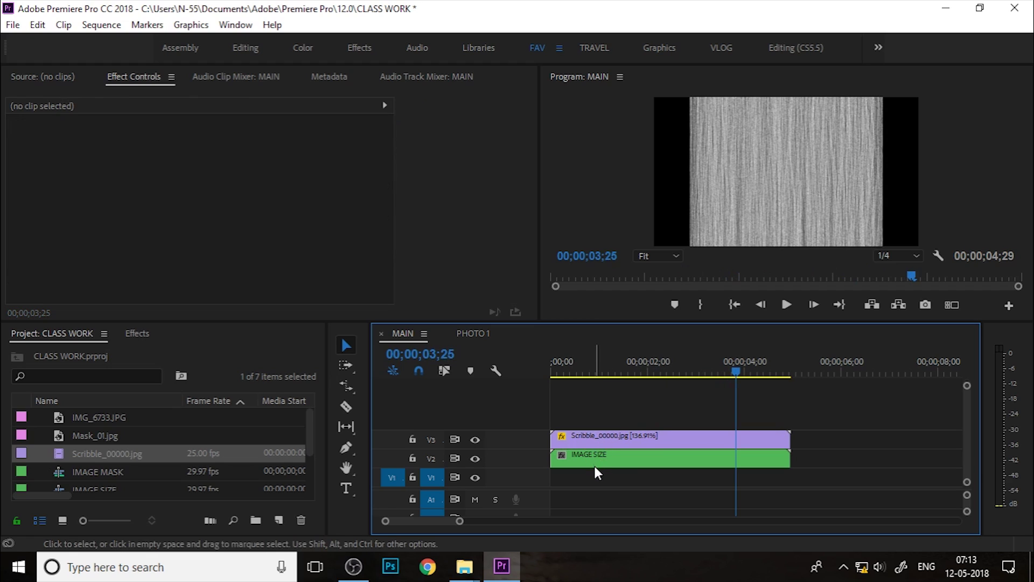
left_click(600, 441)
left_click(741, 196)
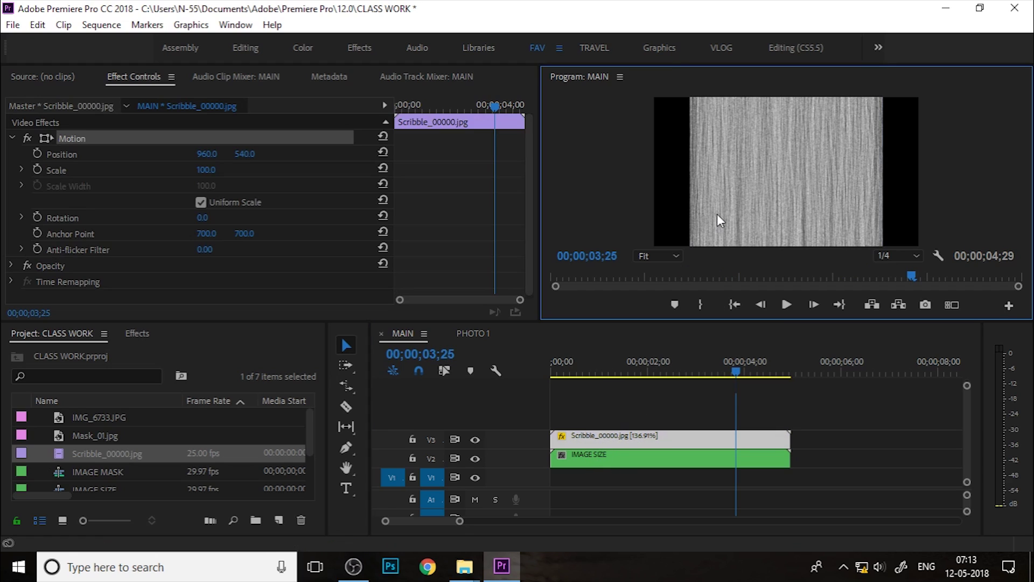
mouse_move(717, 215)
left_mouse_down()
mouse_move(875, 209)
mouse_move(840, 215)
mouse_move(665, 193)
left_mouse_up()
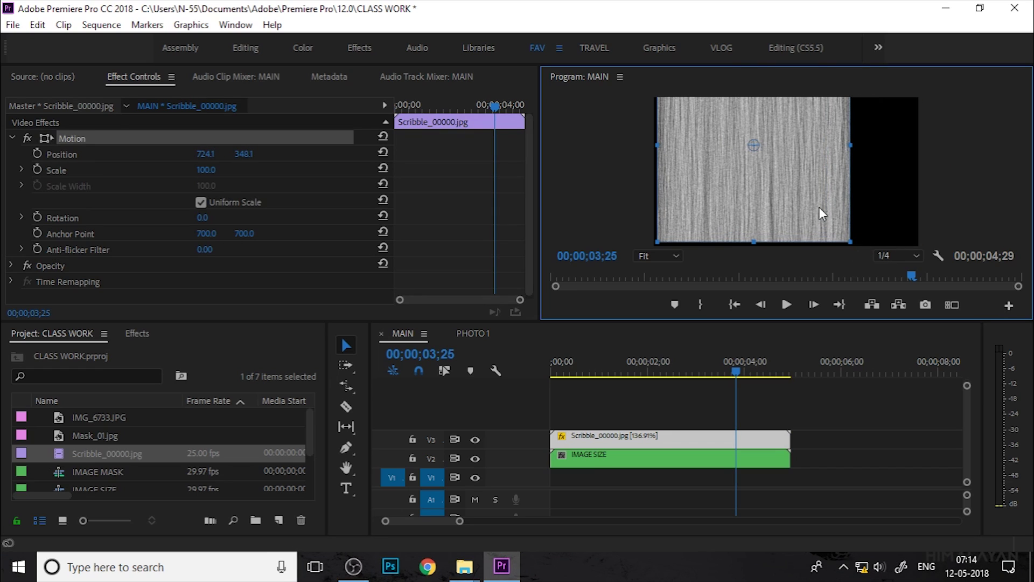
left_click_drag(820, 207, 820, 193)
left_click_drag(856, 233, 739, 249)
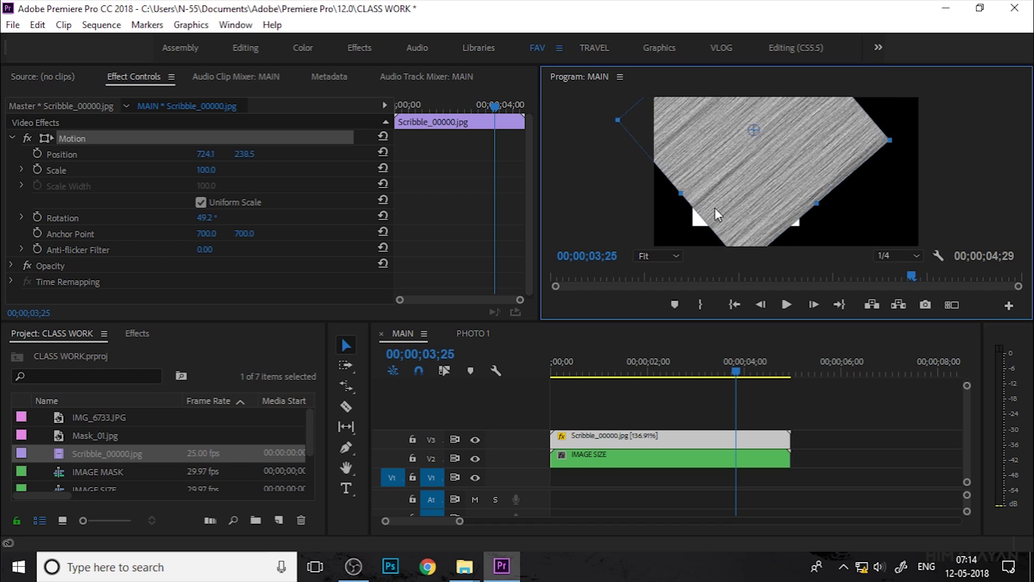
left_click_drag(751, 212, 753, 233)
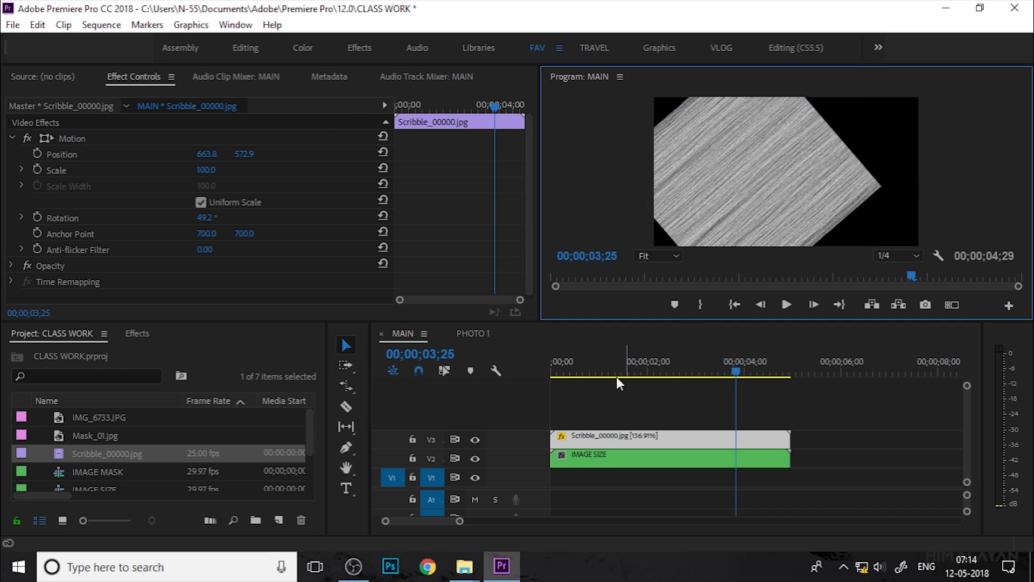
Step: Apply the Keying > Track Matte Key effect to the IMAGE SIZE clip
left_click(591, 399)
left_click(613, 455)
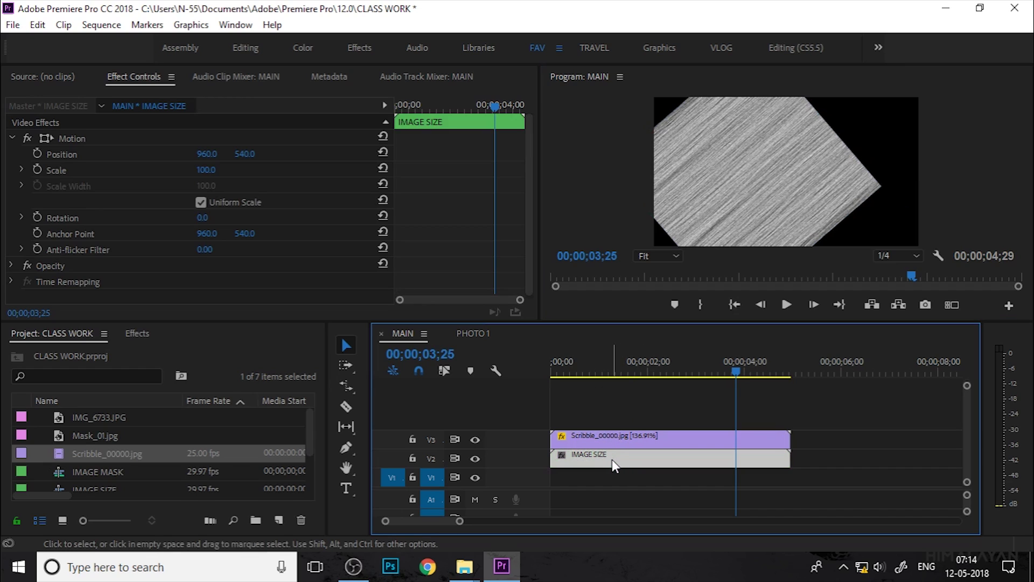
left_click(138, 335)
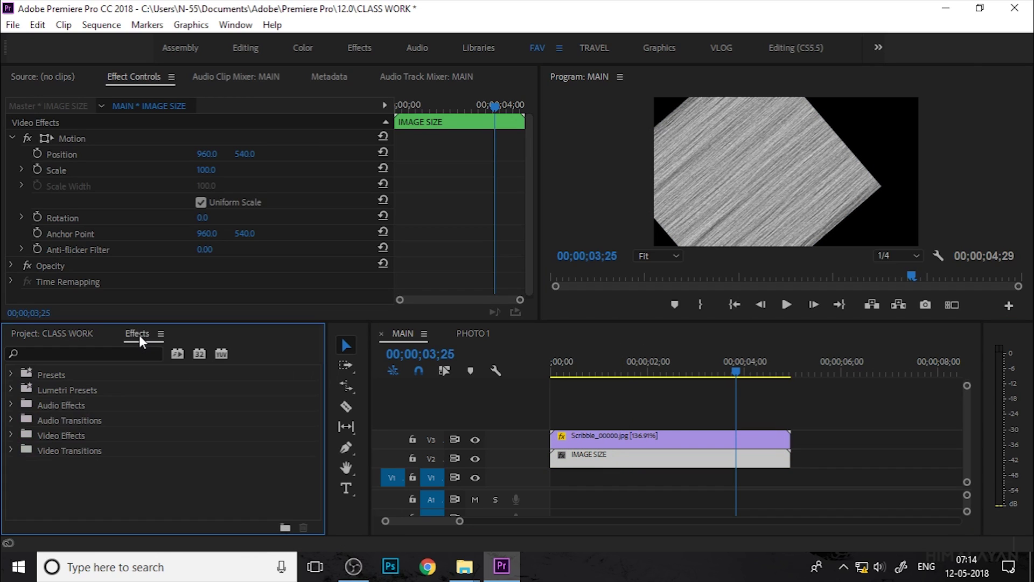
double_click(76, 433)
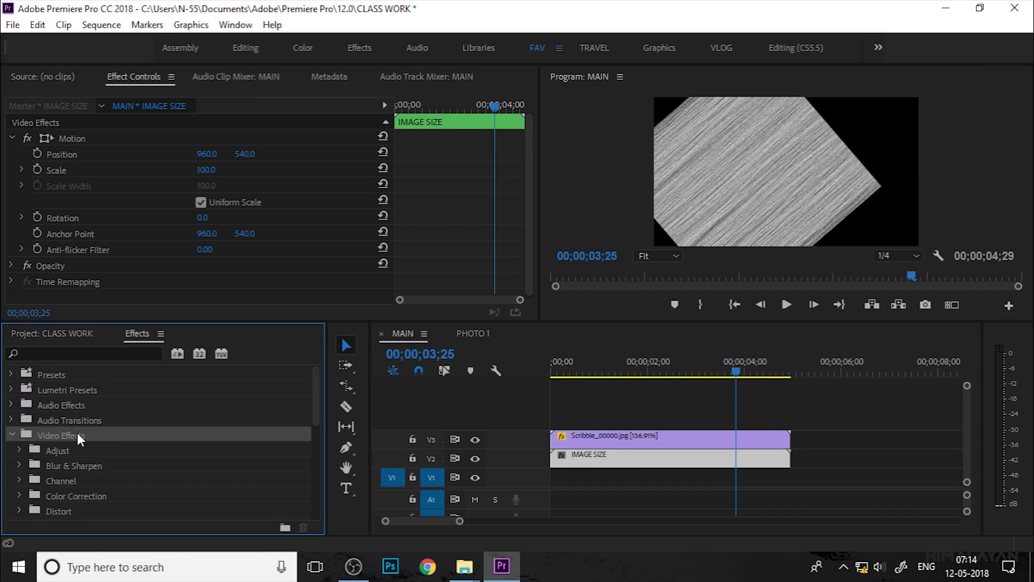
scroll(86, 492, "down", 3)
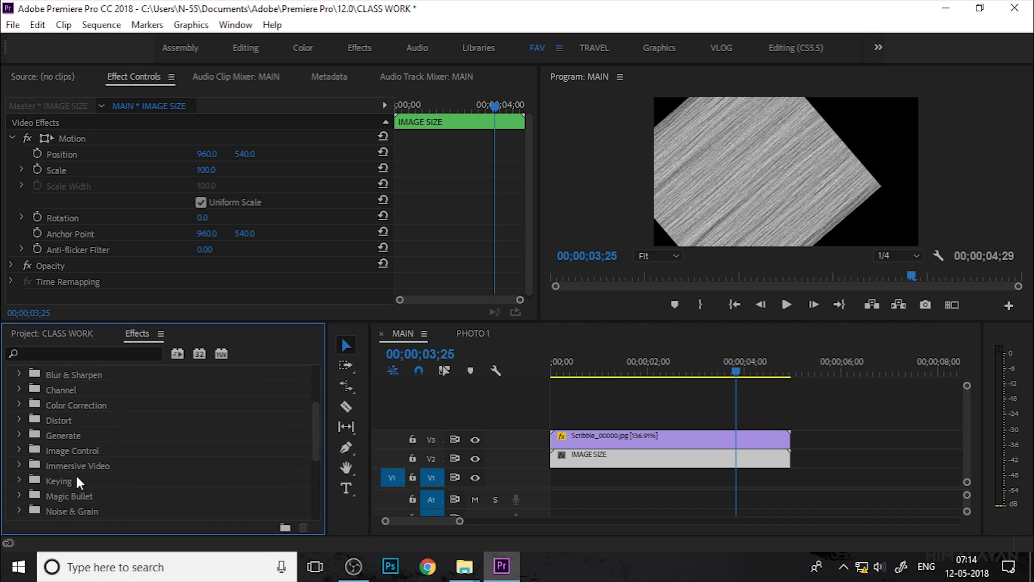
double_click(70, 479)
scroll(88, 477, "down", 3)
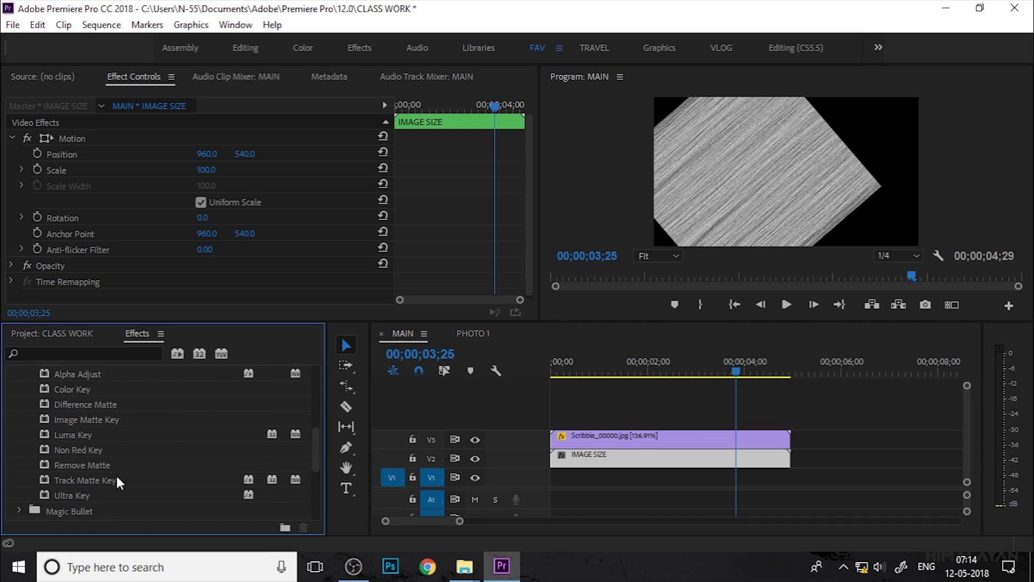
left_click_drag(99, 483, 587, 458)
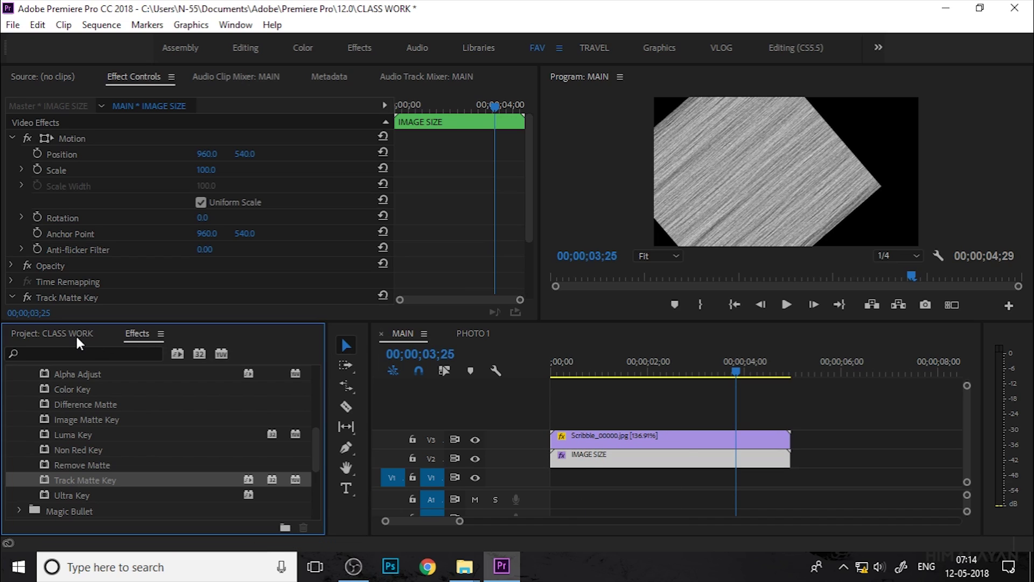
Step: Set Track Matte Key's Matte to Video 3 and Composite Using to Matte Luma
left_click(11, 138)
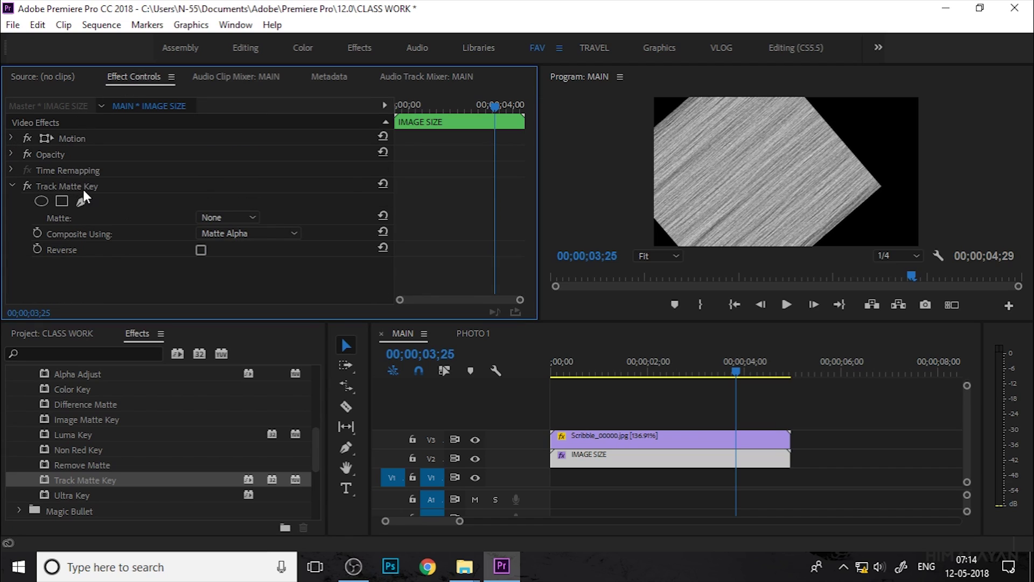
left_click(83, 189)
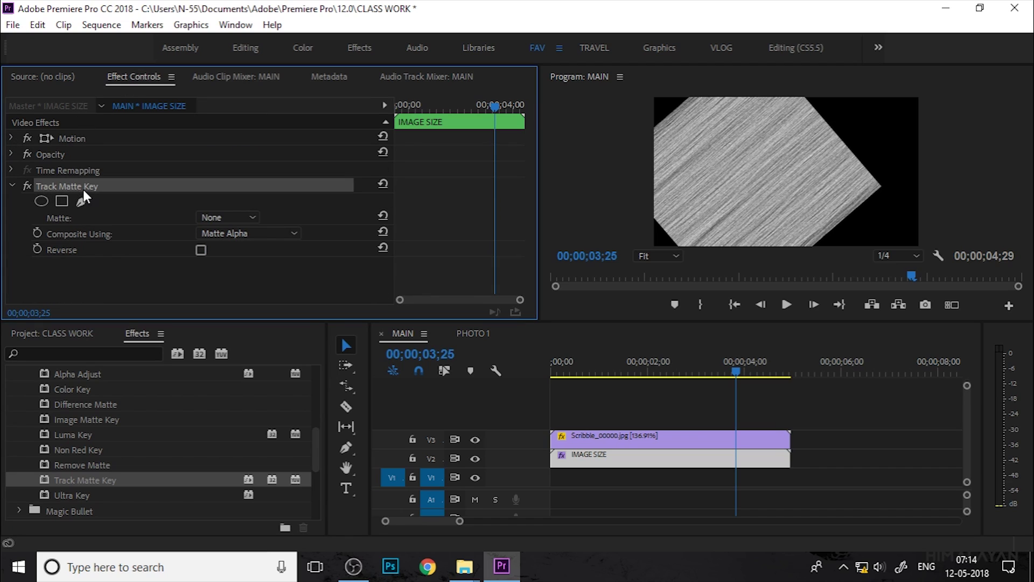
left_click(222, 219)
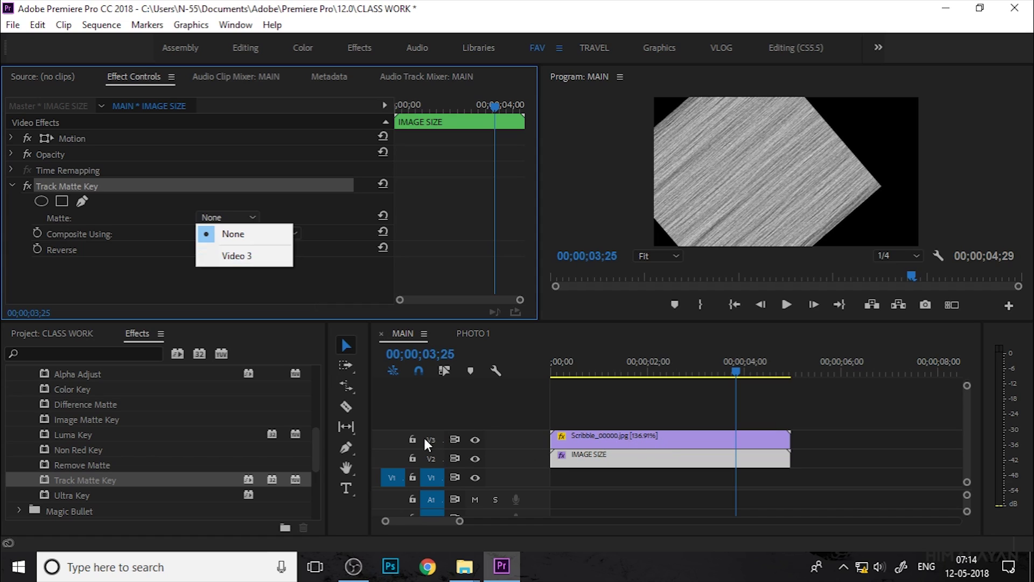
left_click(254, 255)
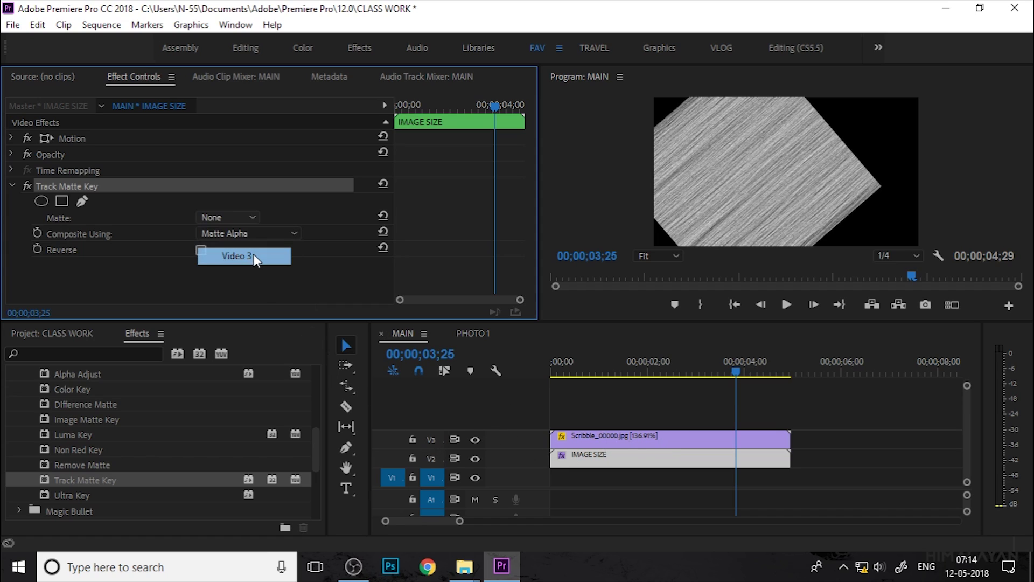
left_click(231, 234)
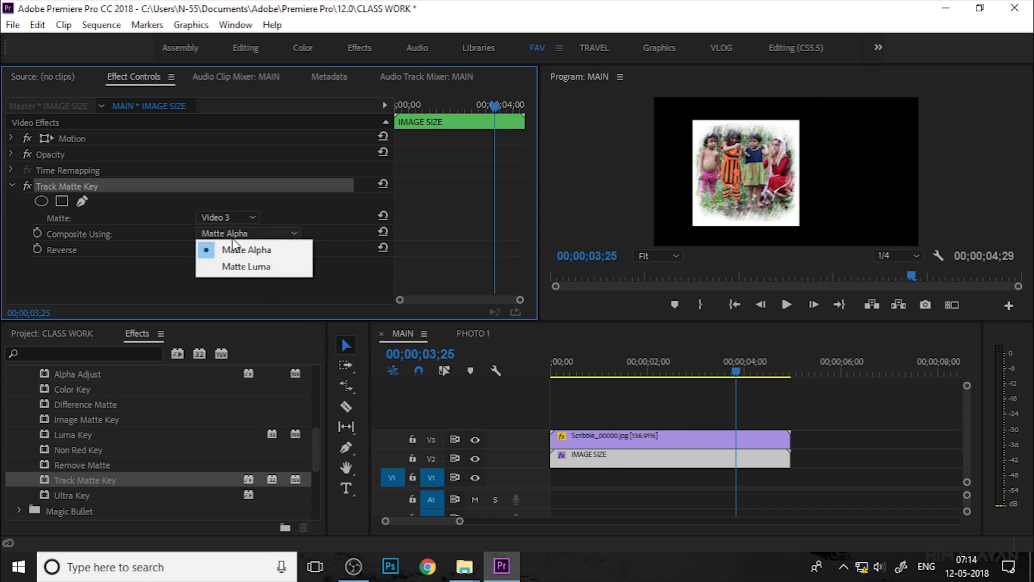
left_click(252, 267)
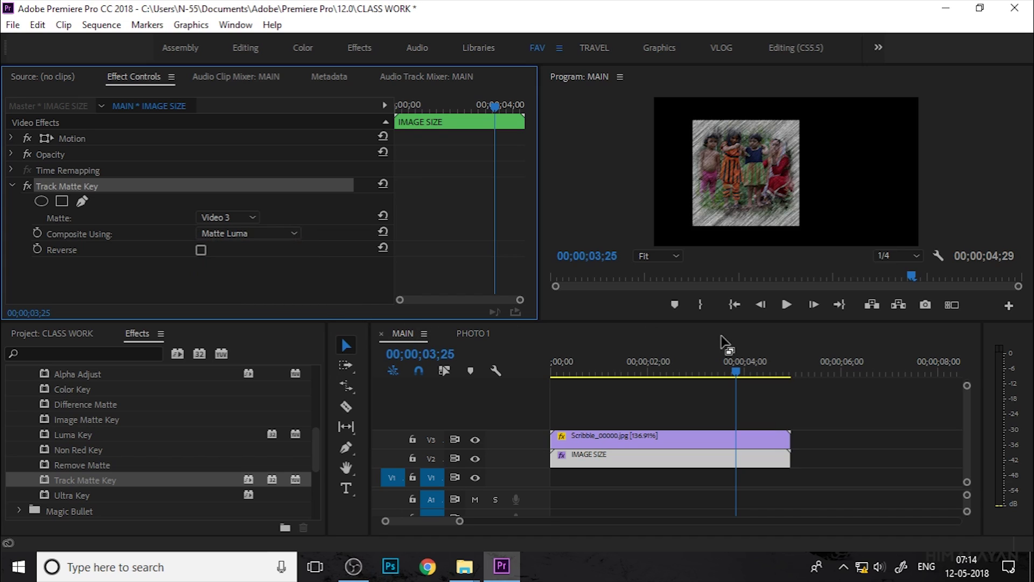
Step: Rewind and play the sequence to preview the photo showing through the scribbles
left_click(736, 373)
left_click_drag(736, 369, 514, 376)
key("space")
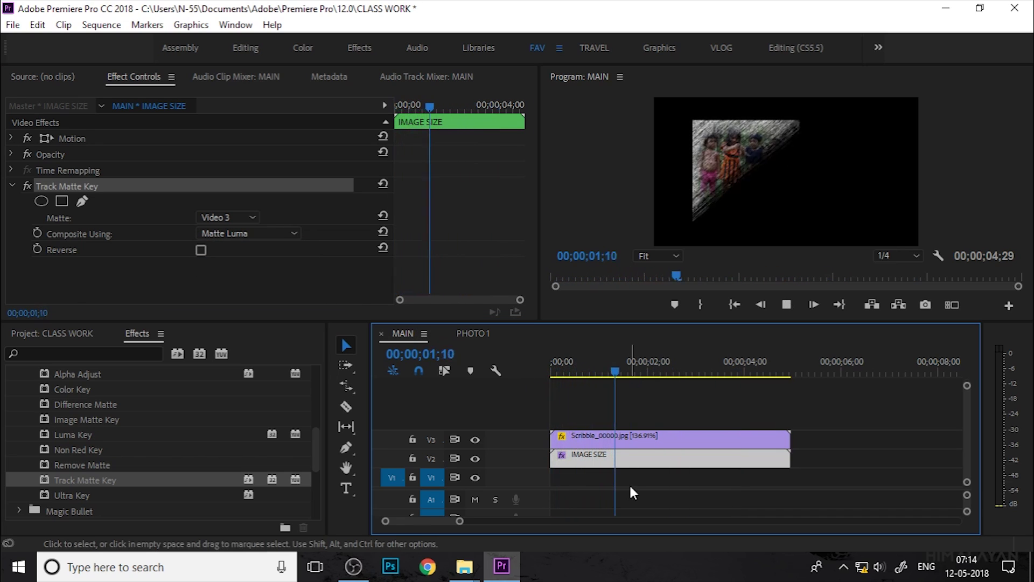
key("space")
Step: Drag Paper.jpg from the 17 - Drawing Opener folder onto V1 beneath IMAGE SIZE
mouse_move(470, 569)
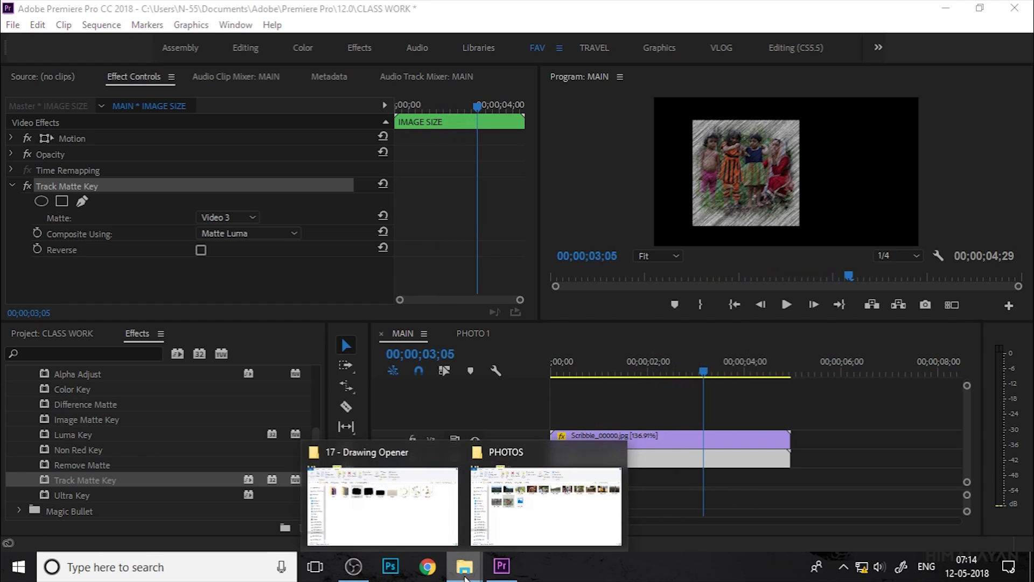
left_click(418, 543)
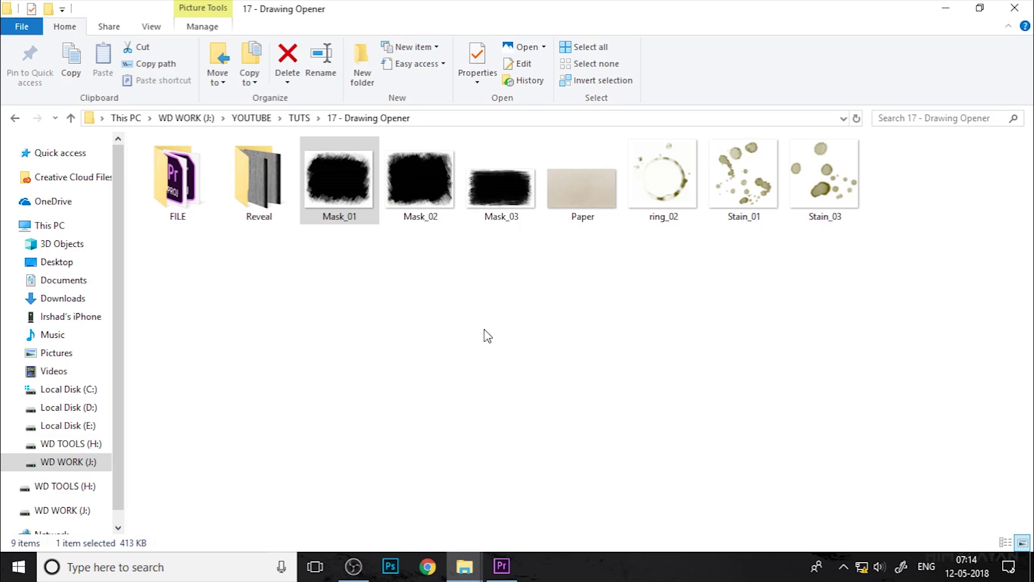
mouse_move(594, 186)
left_mouse_down()
mouse_move(606, 315)
mouse_move(501, 544)
mouse_move(501, 565)
mouse_move(165, 470)
mouse_move(50, 314)
mouse_move(161, 453)
mouse_move(607, 467)
mouse_move(543, 474)
left_mouse_up()
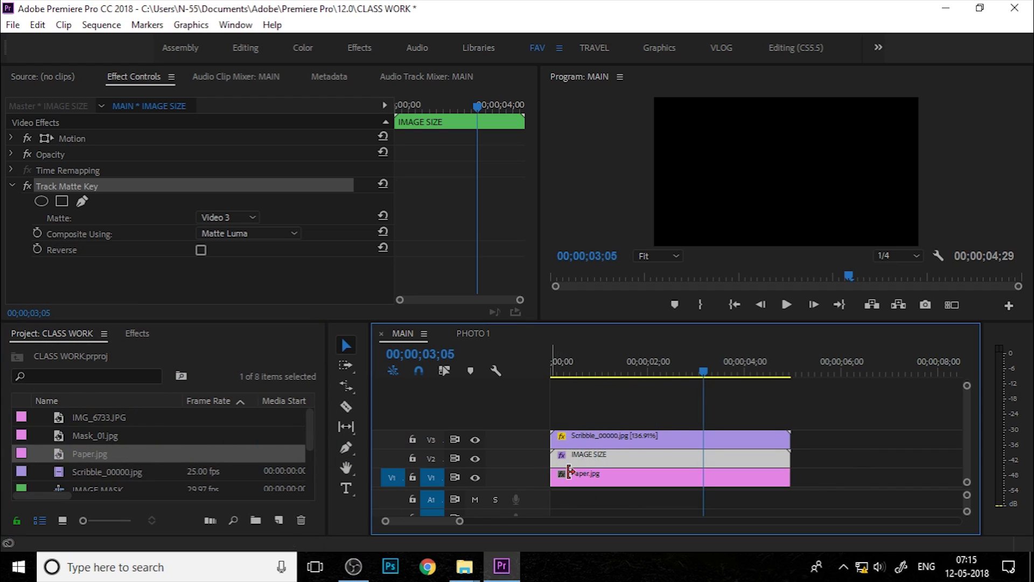
Step: Set the IMAGE SIZE clip's Opacity blend mode to Multiply
left_click(749, 371)
mouse_move(741, 373)
left_mouse_down()
mouse_move(581, 396)
mouse_move(667, 398)
left_mouse_up()
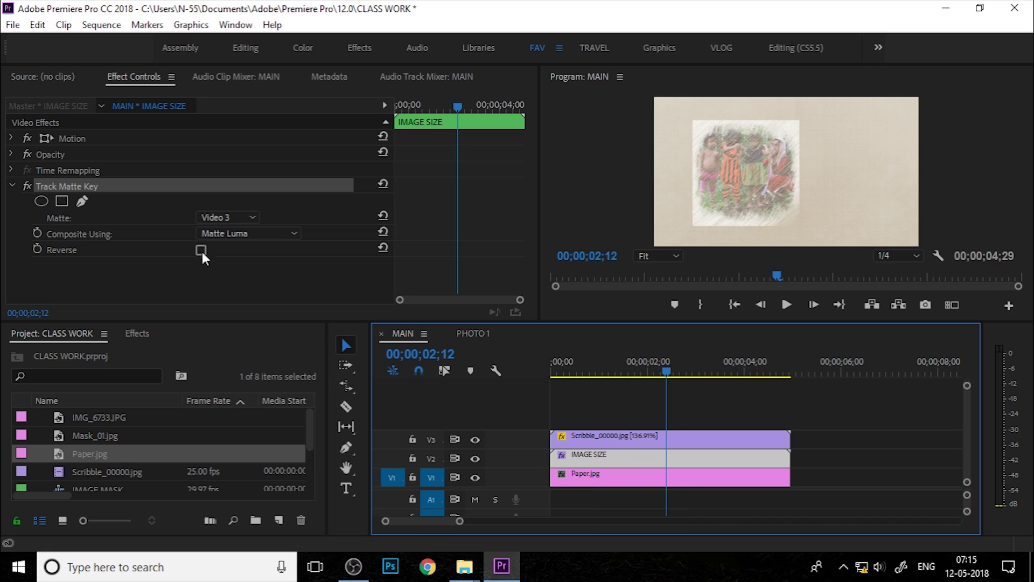
left_click(14, 153)
left_click(219, 201)
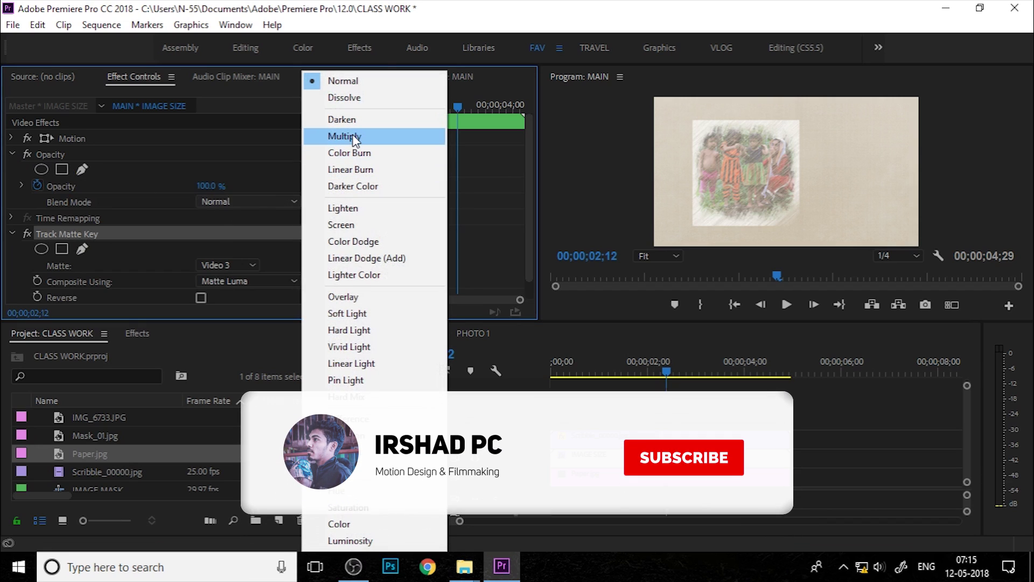
left_click(352, 136)
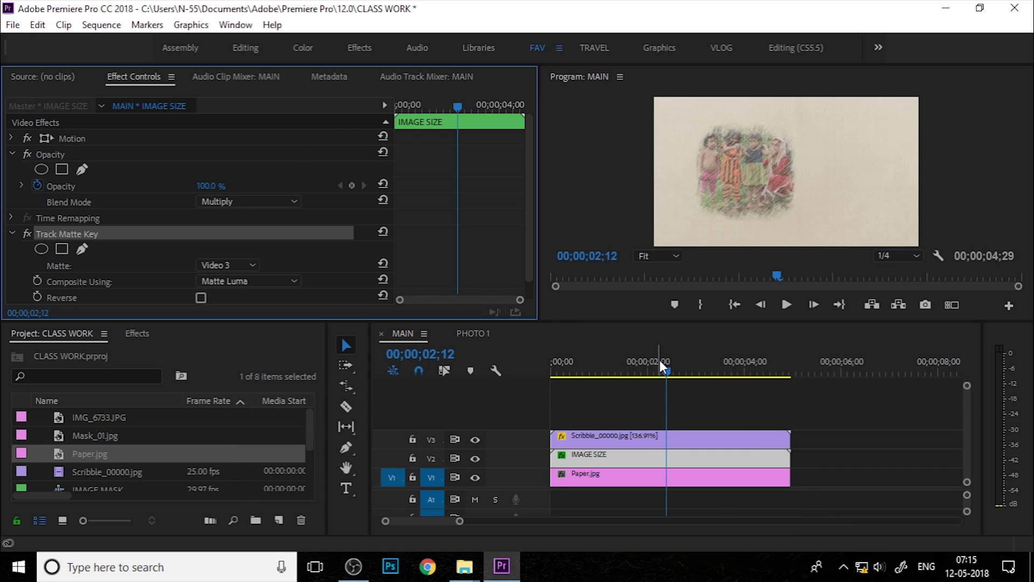
Step: Review the blend at 00;00;02;16 and move the Scribble clip from V3 to V4
mouse_move(664, 366)
left_mouse_down()
mouse_move(557, 372)
mouse_move(657, 378)
left_mouse_up()
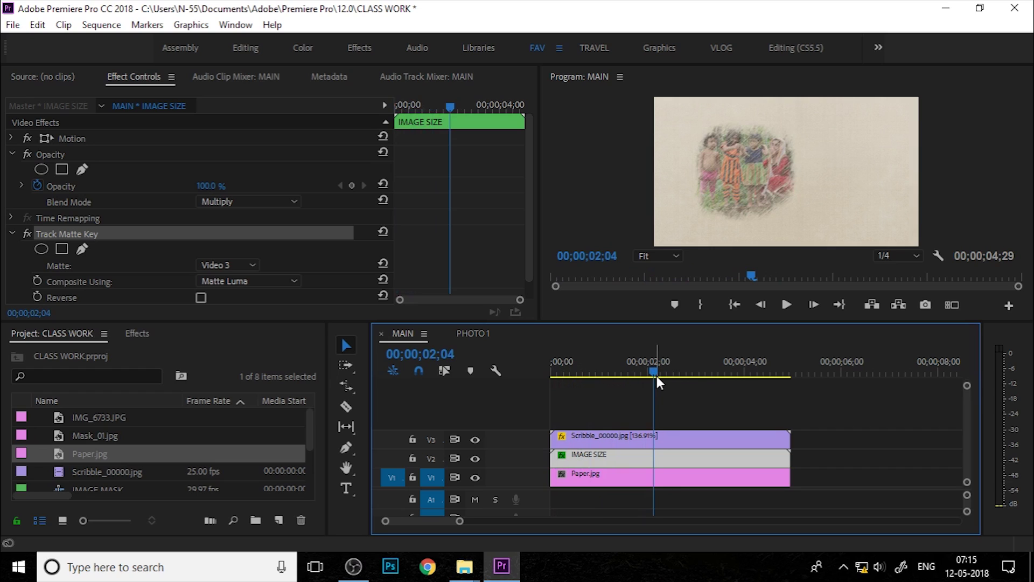
left_click_drag(659, 365, 673, 369)
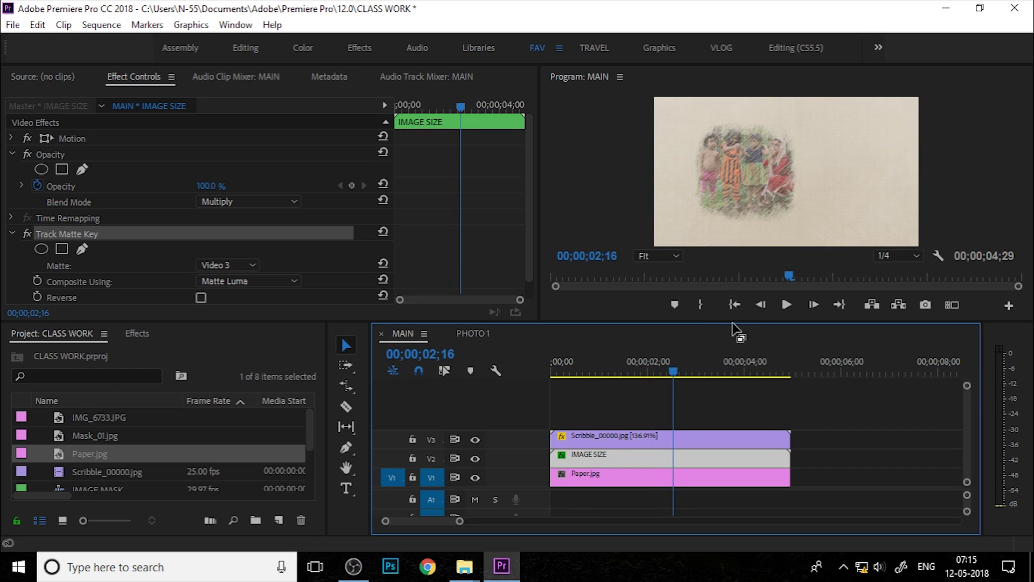
left_click_drag(731, 324, 729, 340)
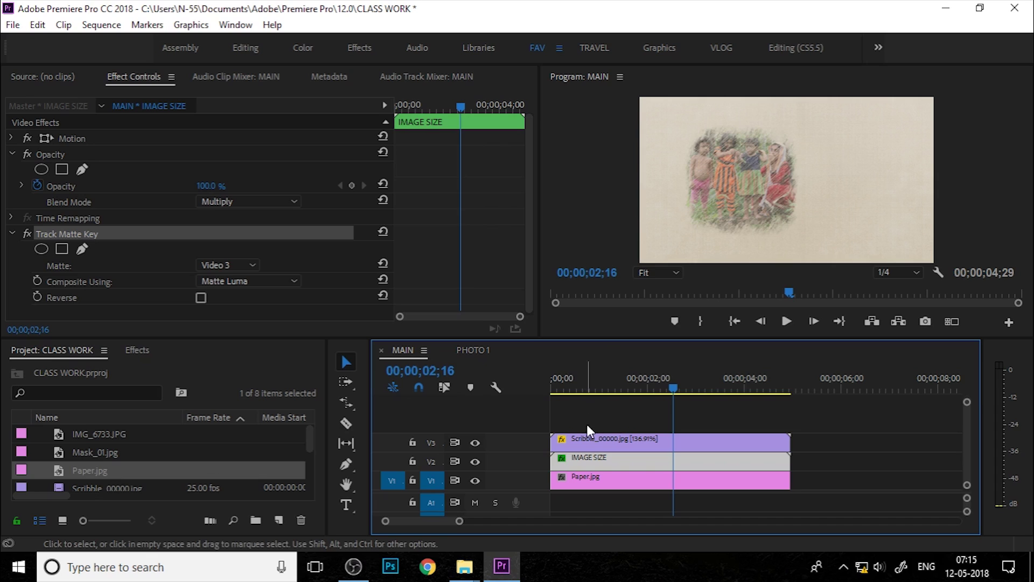
left_click_drag(597, 435, 598, 431)
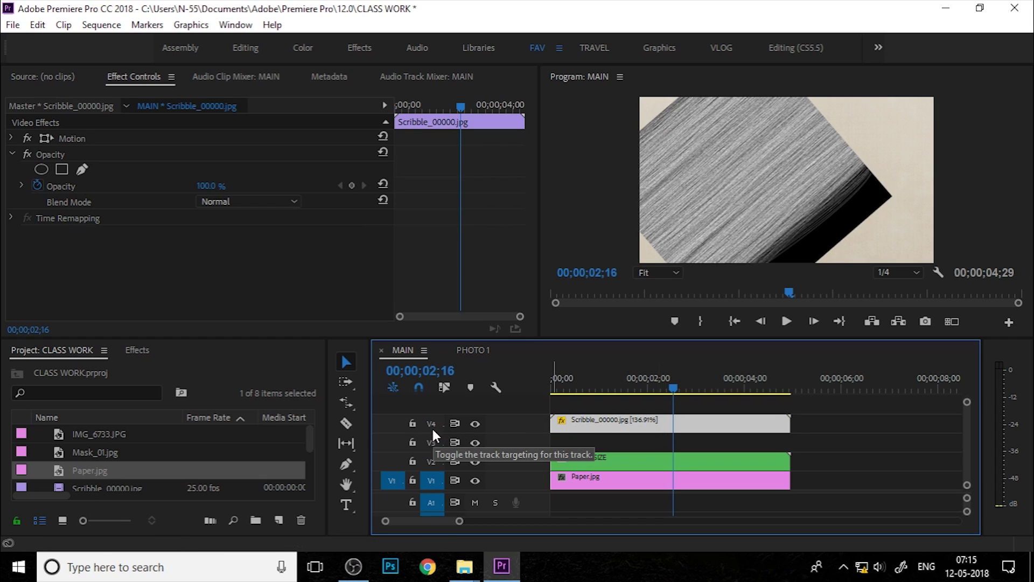
Step: Change IMAGE SIZE's Track Matte Key Matte to Video 4
left_click(587, 464)
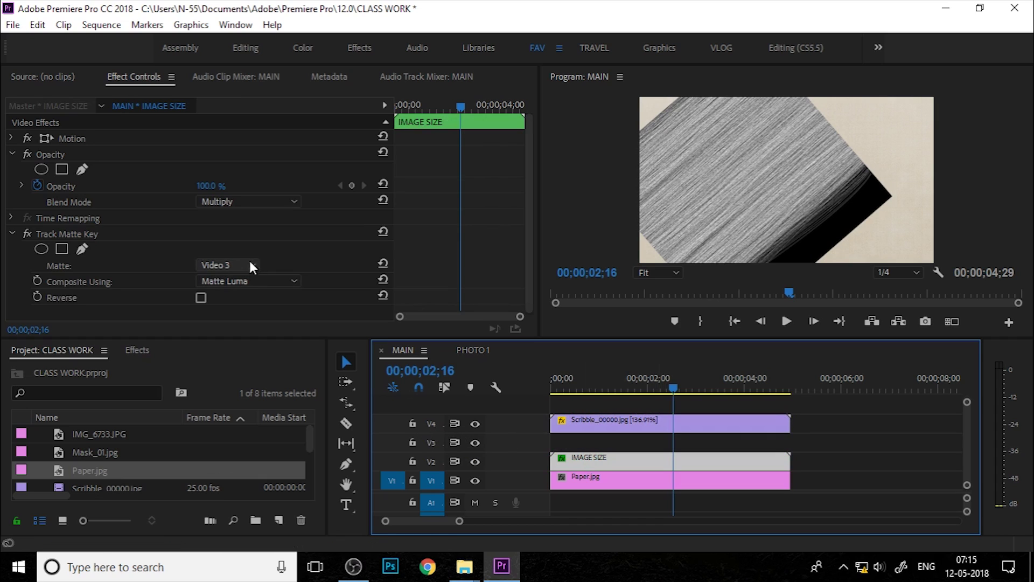
left_click(212, 265)
left_click(240, 306)
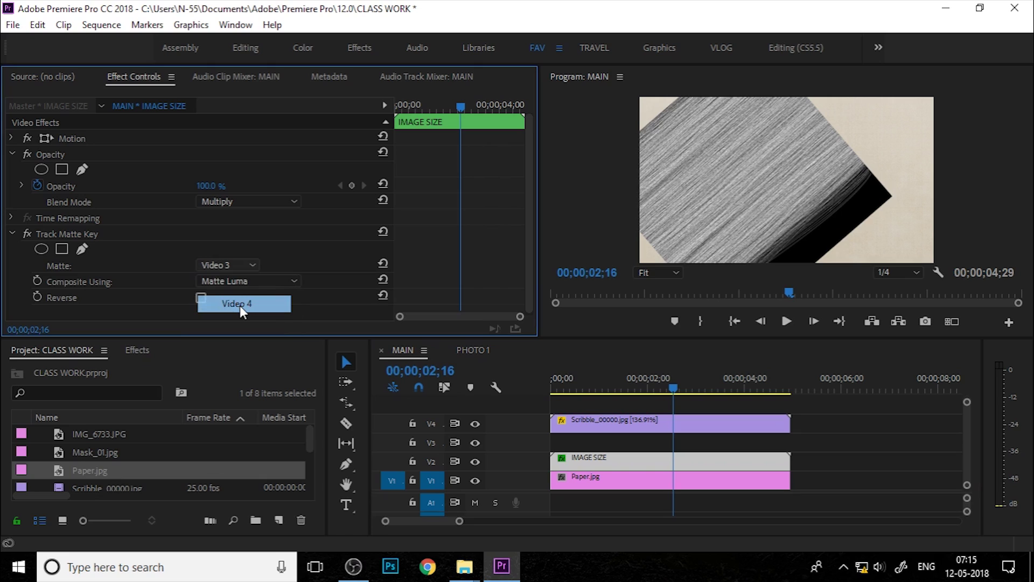
Step: Alt-drag IMAGE SIZE from V2 to V3 to place a duplicate copy at the start
left_click(611, 466)
left_click_drag(584, 464, 585, 449)
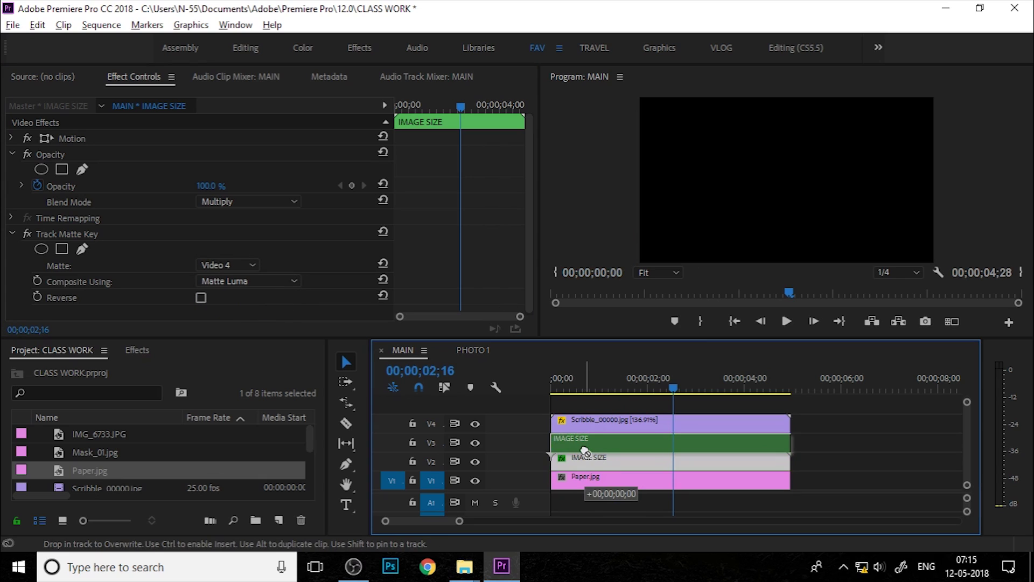
left_click_drag(585, 452, 587, 452)
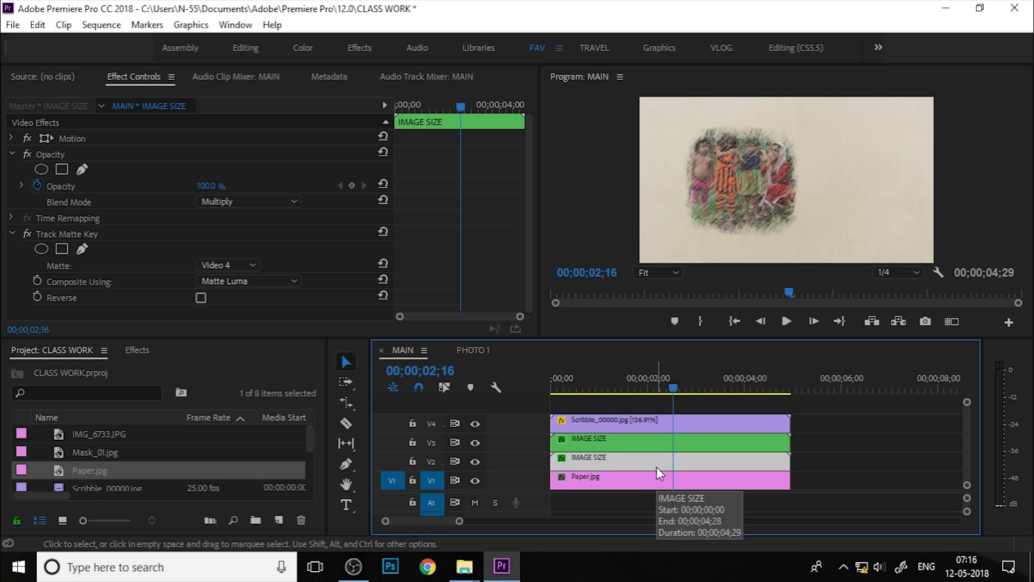
double_click(638, 444)
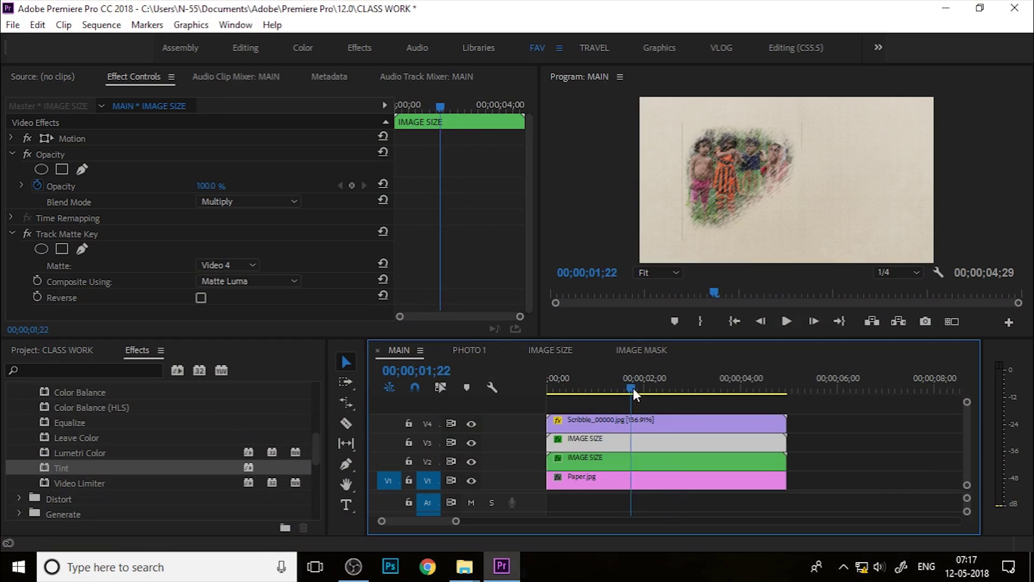
Step: Switch the V3 IMAGE SIZE copy's blend mode from Multiply to Color Burn
left_click_drag(634, 389, 639, 389)
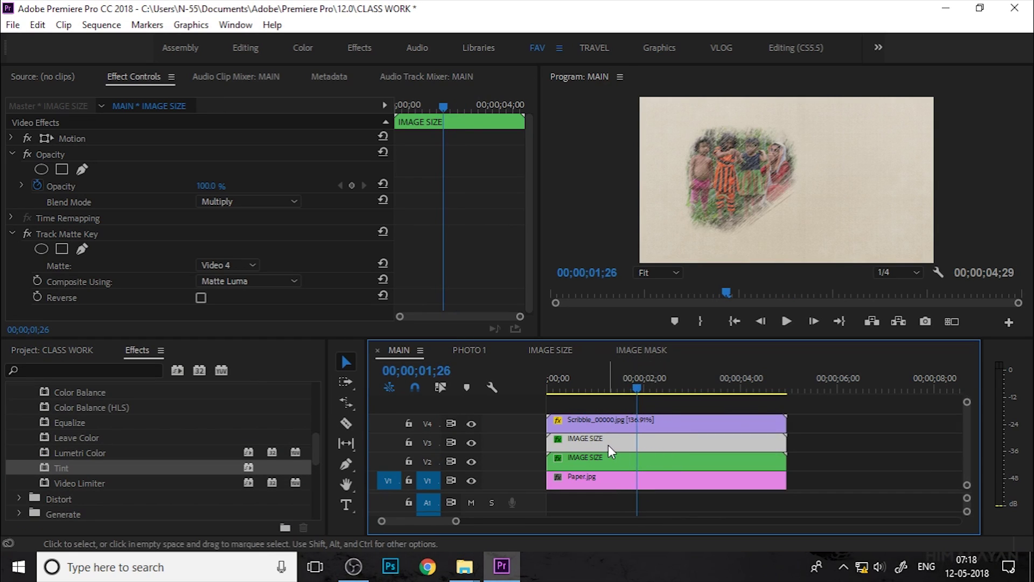
left_click(215, 201)
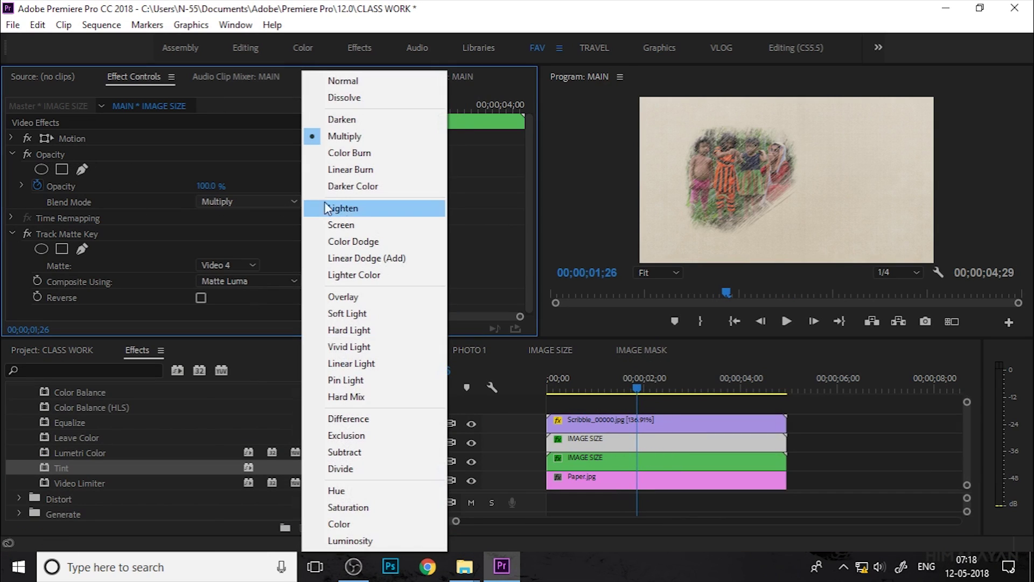
left_click(369, 157)
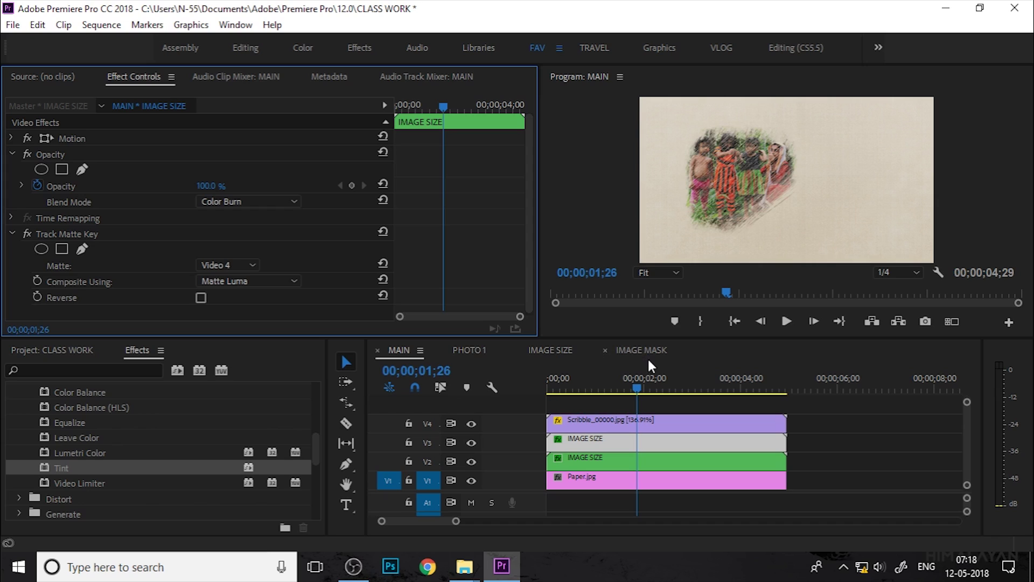
left_click(672, 383)
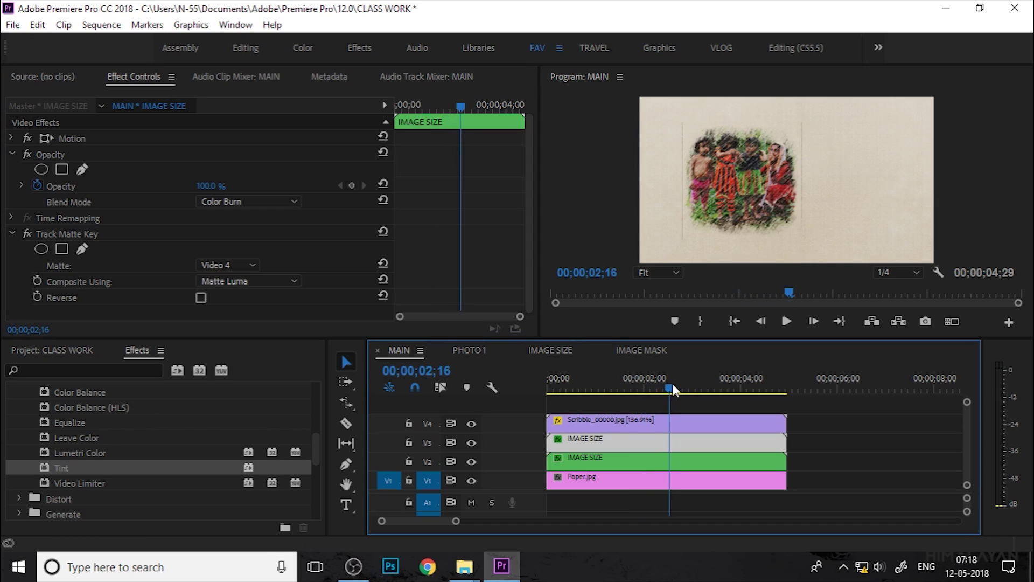
Step: Drag ring_02.png from the 17 - Drawing Opener folder onto V5 and select it
mouse_move(464, 566)
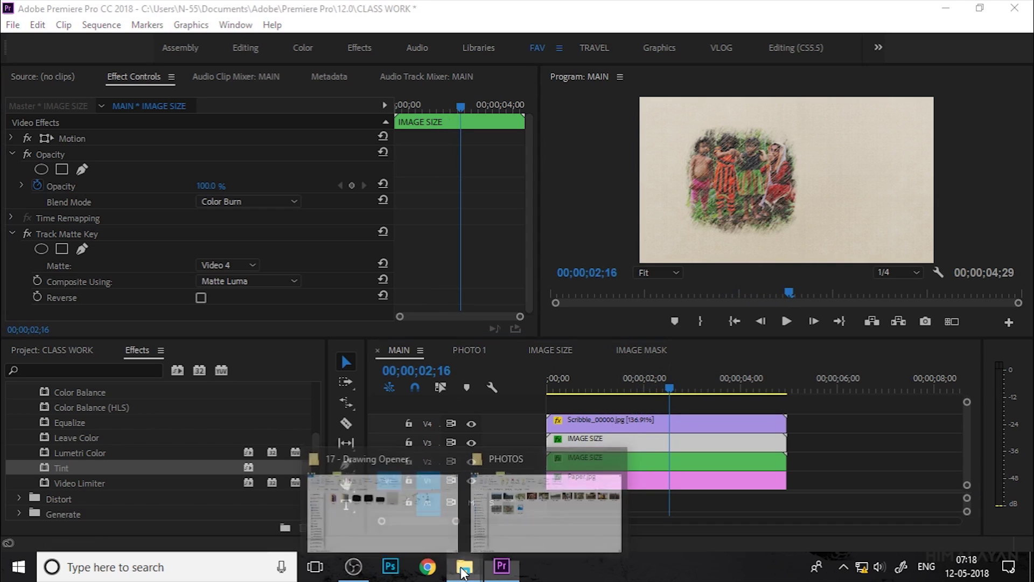
left_click(390, 525)
mouse_move(663, 216)
left_mouse_down()
mouse_move(689, 216)
mouse_move(662, 402)
mouse_move(566, 526)
mouse_move(502, 564)
mouse_move(575, 416)
mouse_move(550, 409)
left_mouse_up()
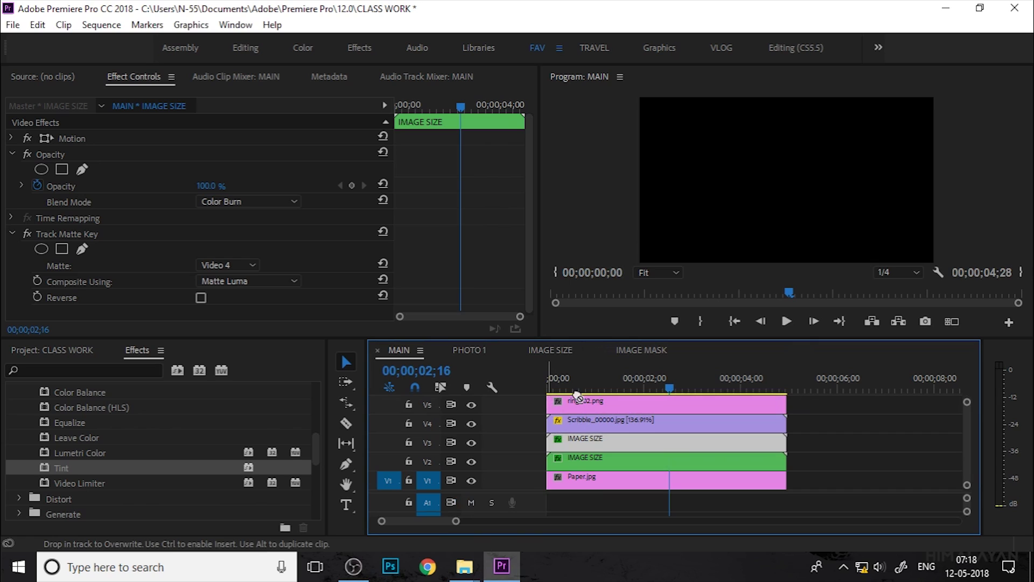
left_click(644, 408)
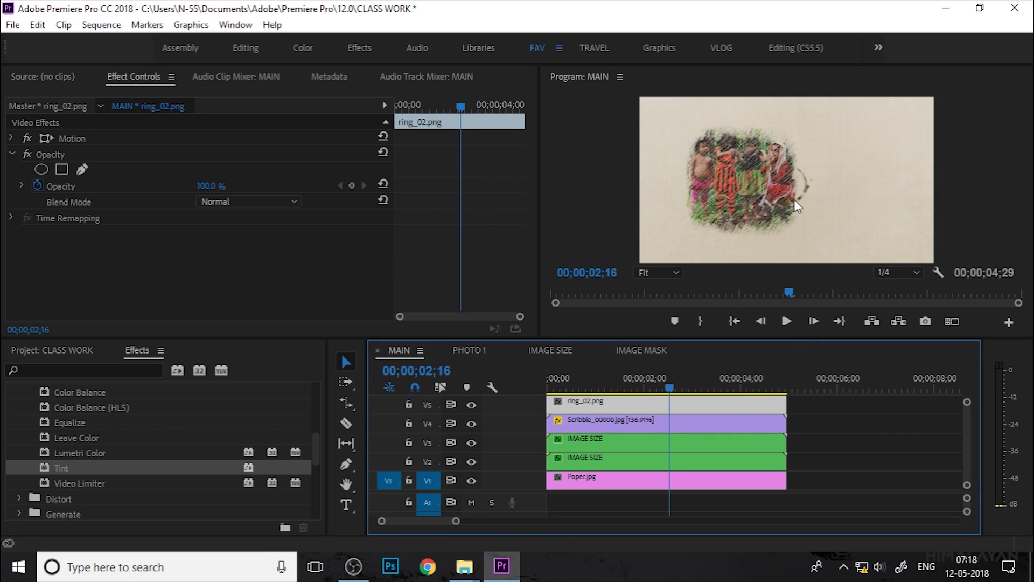
Step: Try Multiply, Screen and Linear Light on the ring, settle on Overlay, and move it to 1096, 540
left_click(224, 202)
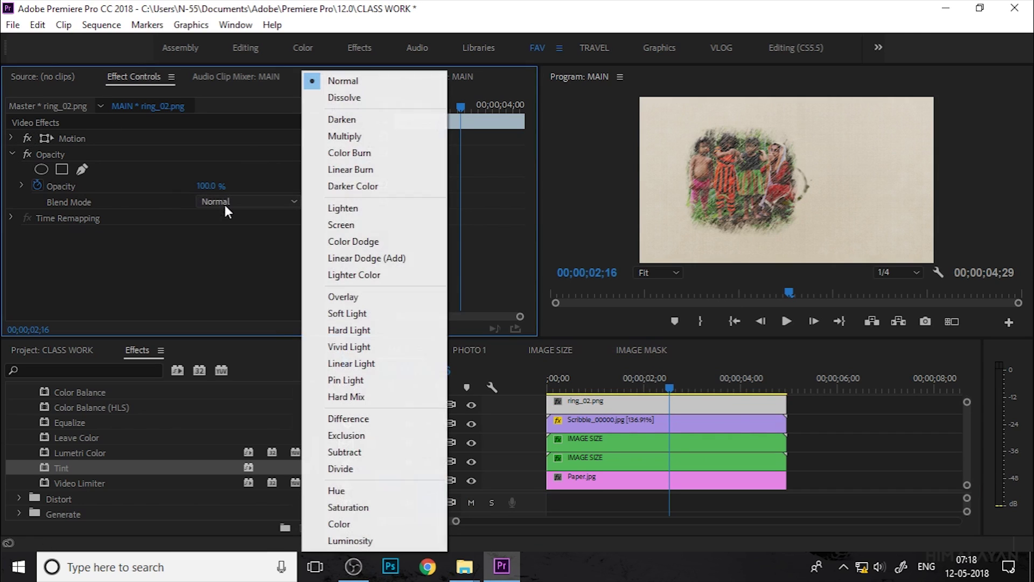
left_click(376, 302)
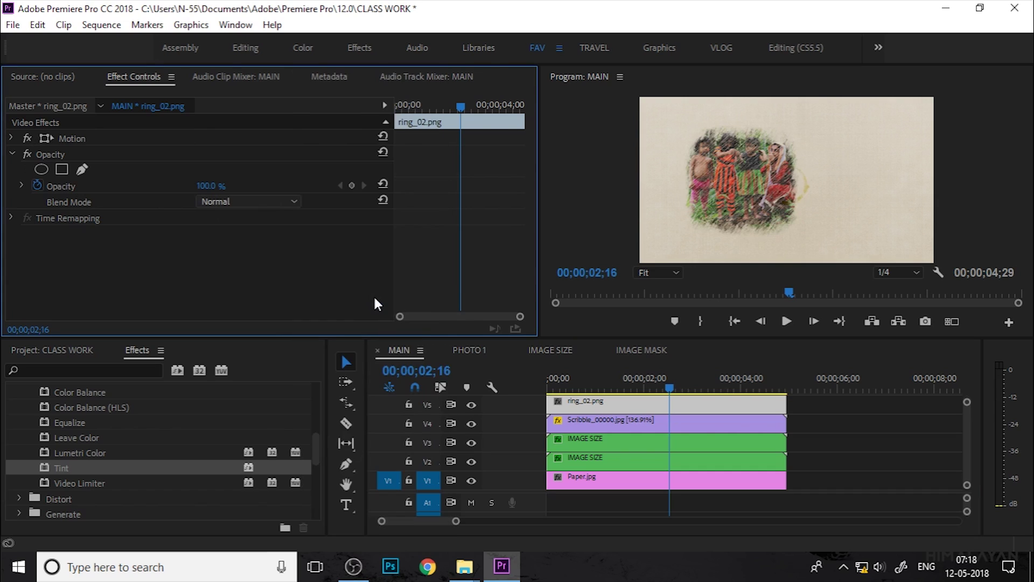
left_click(254, 203)
left_click(339, 142)
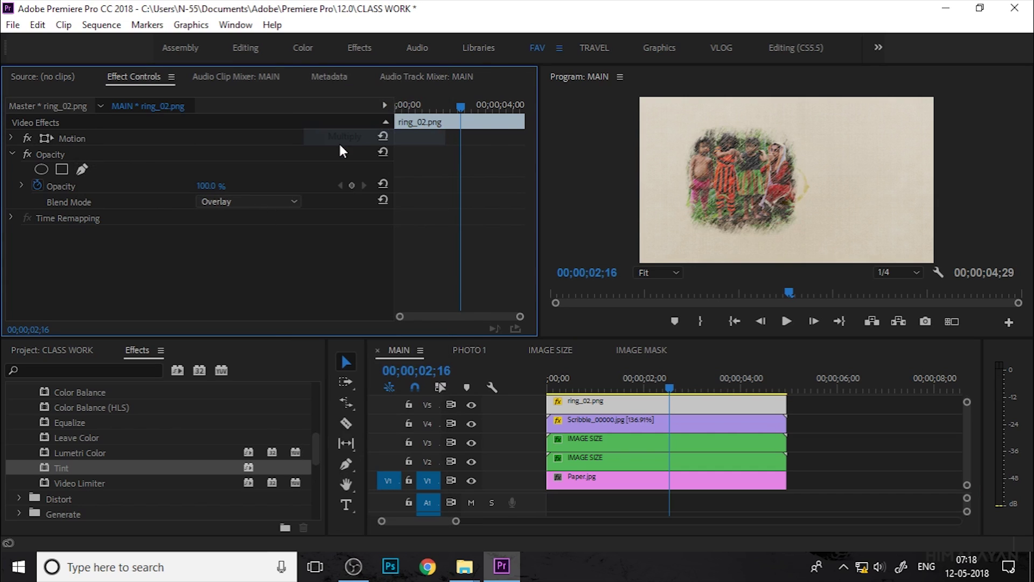
left_click(242, 202)
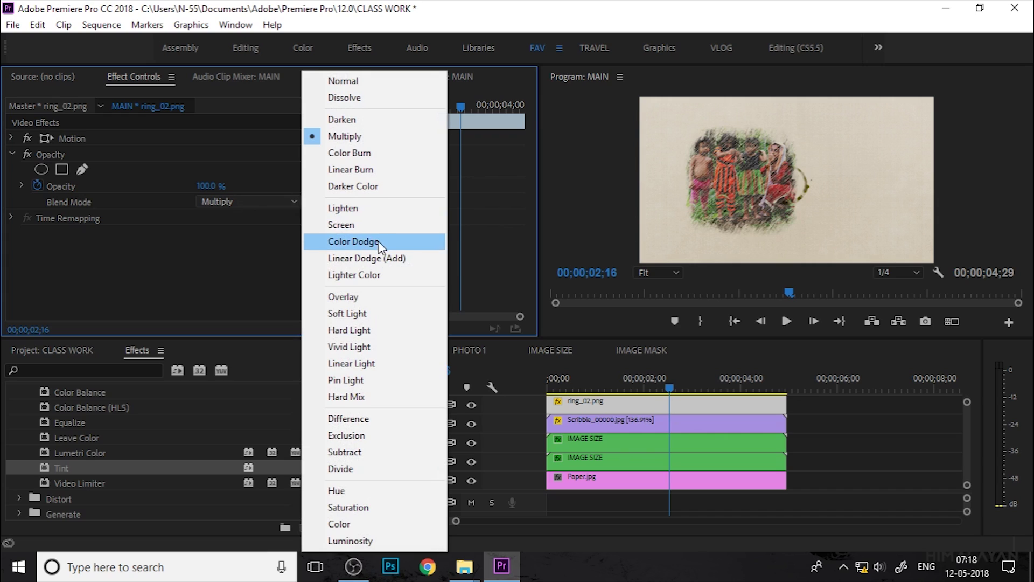
left_click(370, 227)
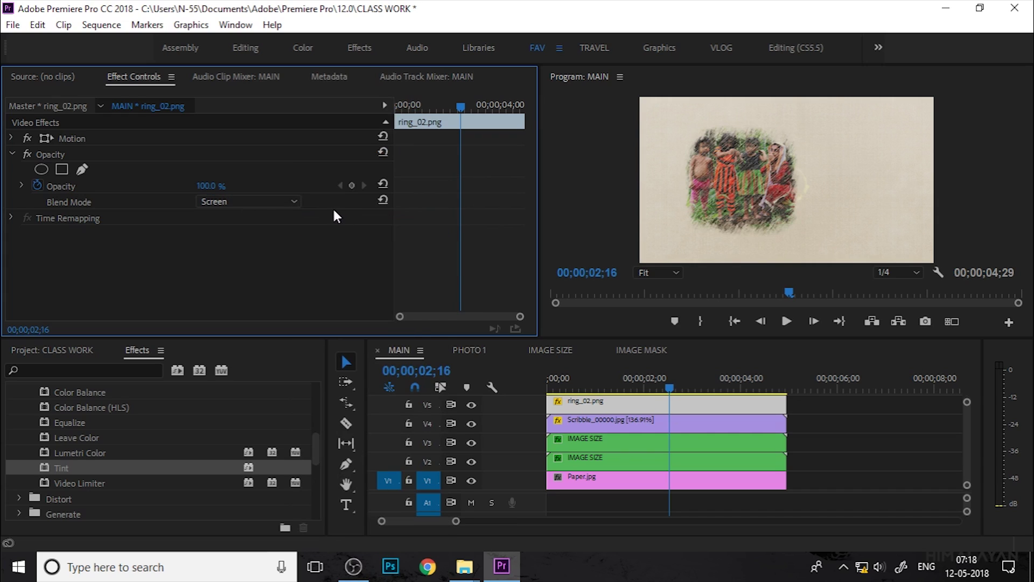
left_click(254, 204)
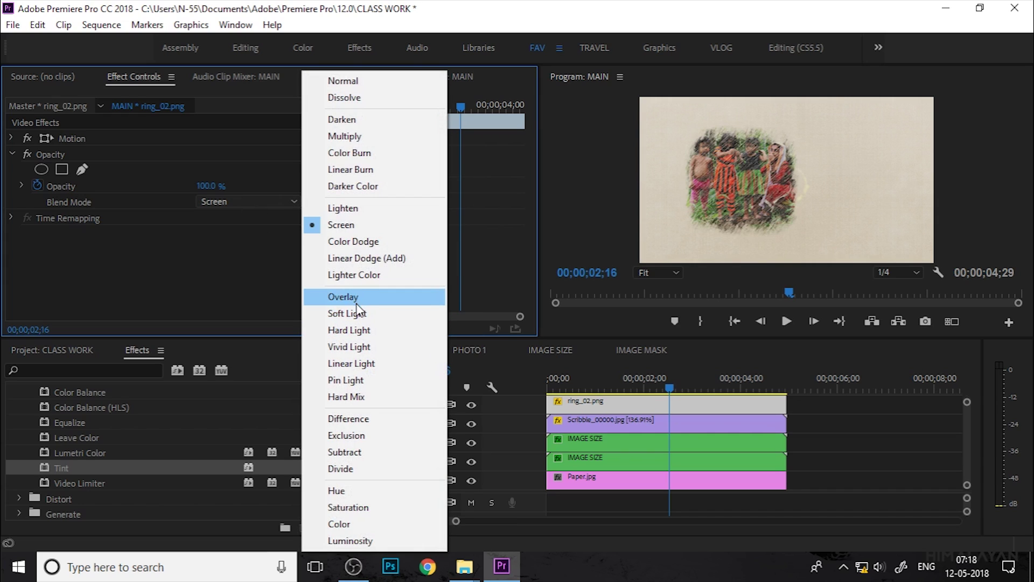
left_click(353, 362)
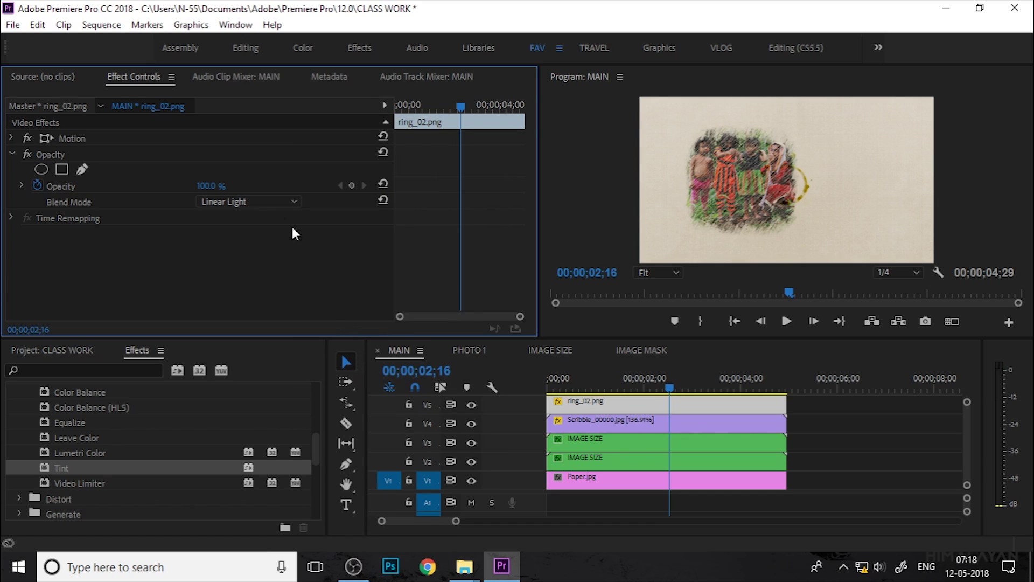
left_click(269, 202)
left_click(365, 299)
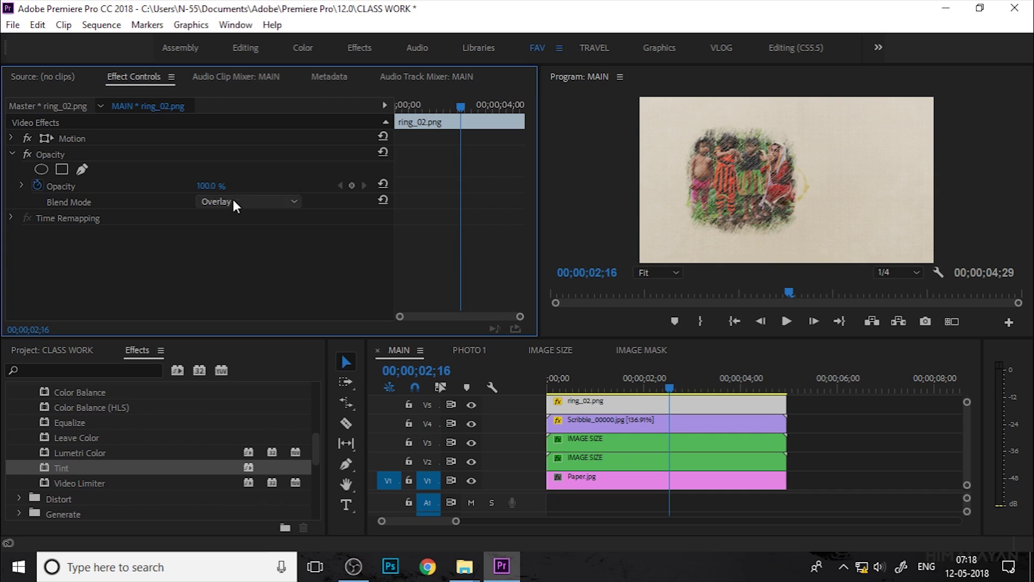
left_click(12, 138)
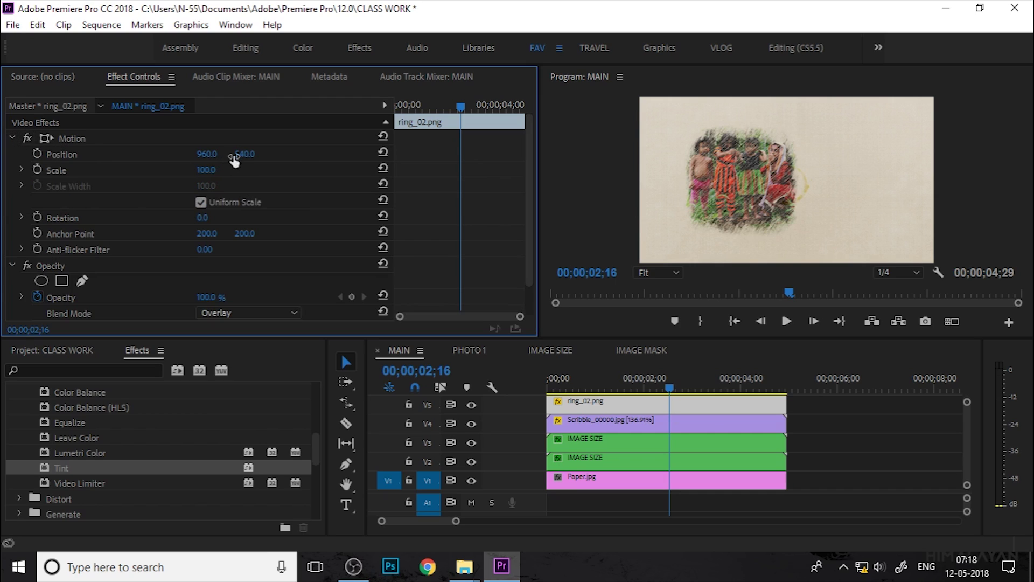
mouse_move(203, 154)
left_mouse_down()
mouse_move(225, 155)
mouse_move(205, 154)
left_mouse_up()
Step: Bring Stain_03.png from File Explorer onto V6 above ring_02.png and select it
mouse_move(465, 565)
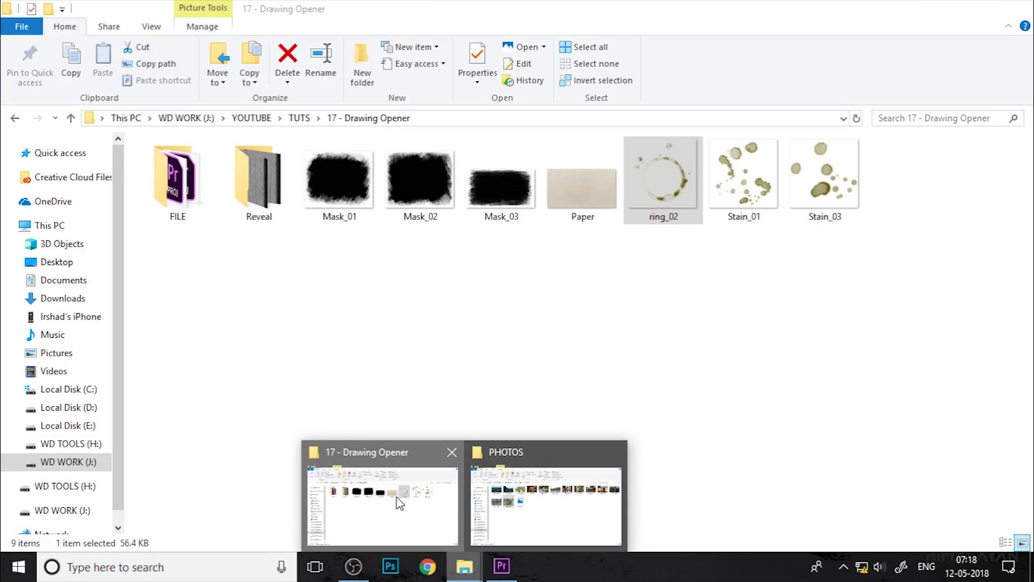
left_click(400, 503)
left_click_drag(802, 204, 806, 401)
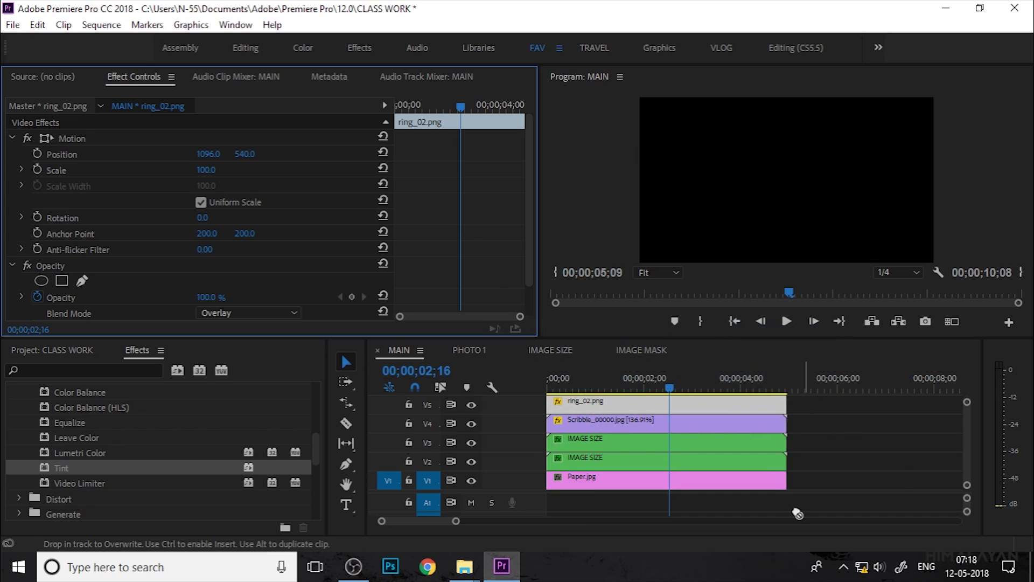
scroll(967, 442, "up", 2)
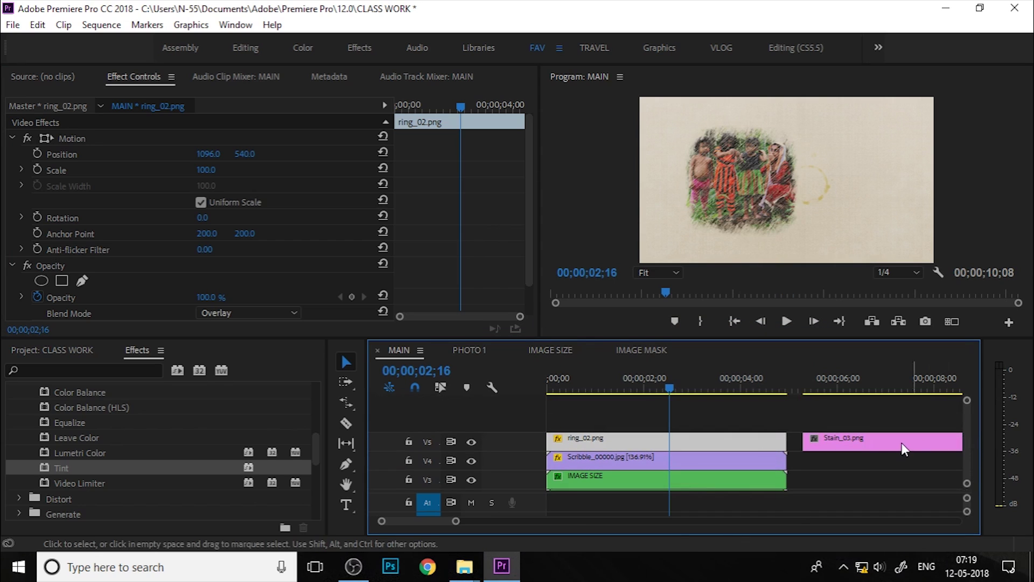
left_click_drag(862, 440, 918, 429)
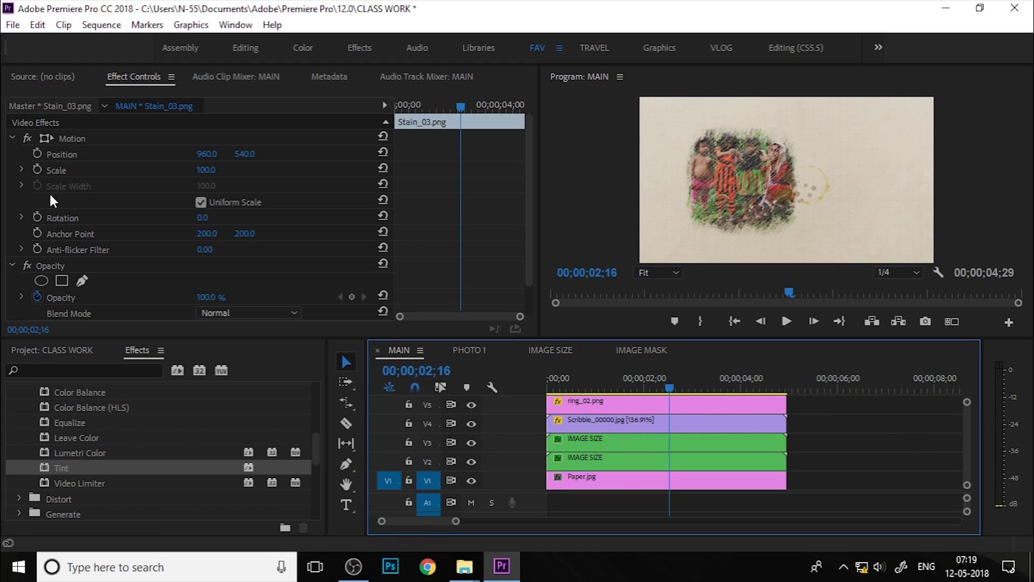
left_click(574, 422)
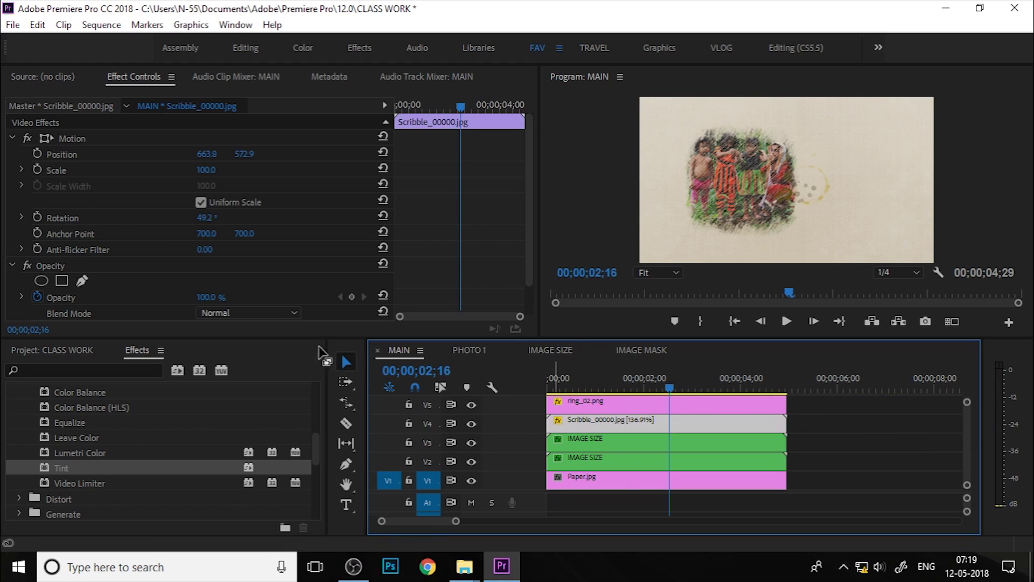
left_click(584, 408)
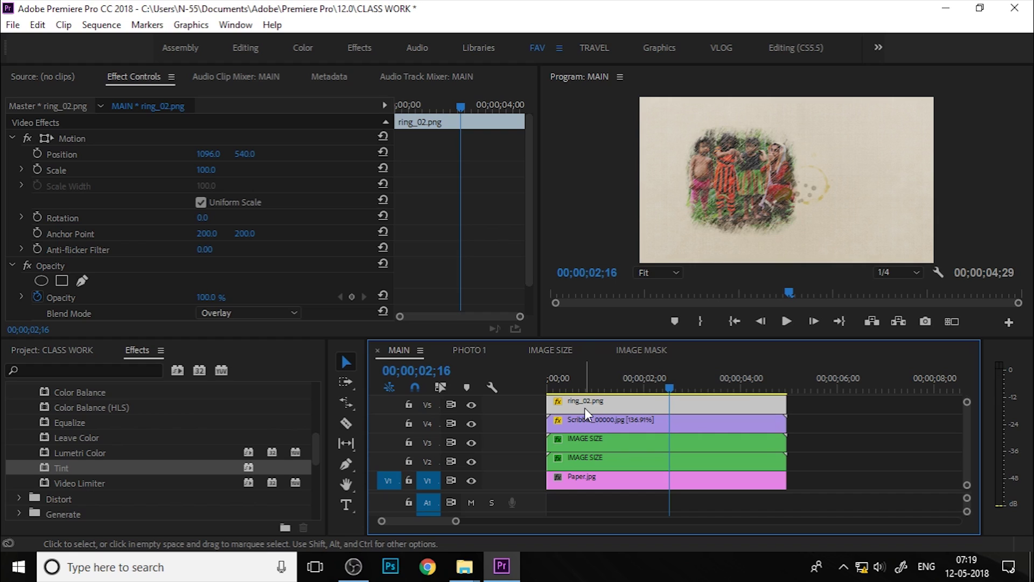
scroll(966, 431, "up", 3)
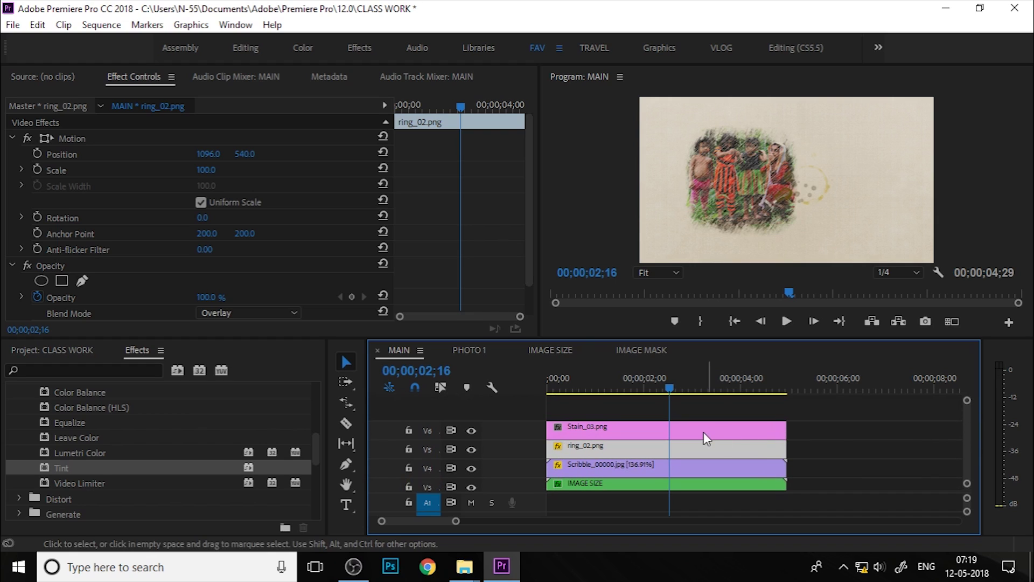
left_click(689, 426)
Step: Set Stain_03.png's blend mode to Overlay
scroll(131, 237, "down", 1)
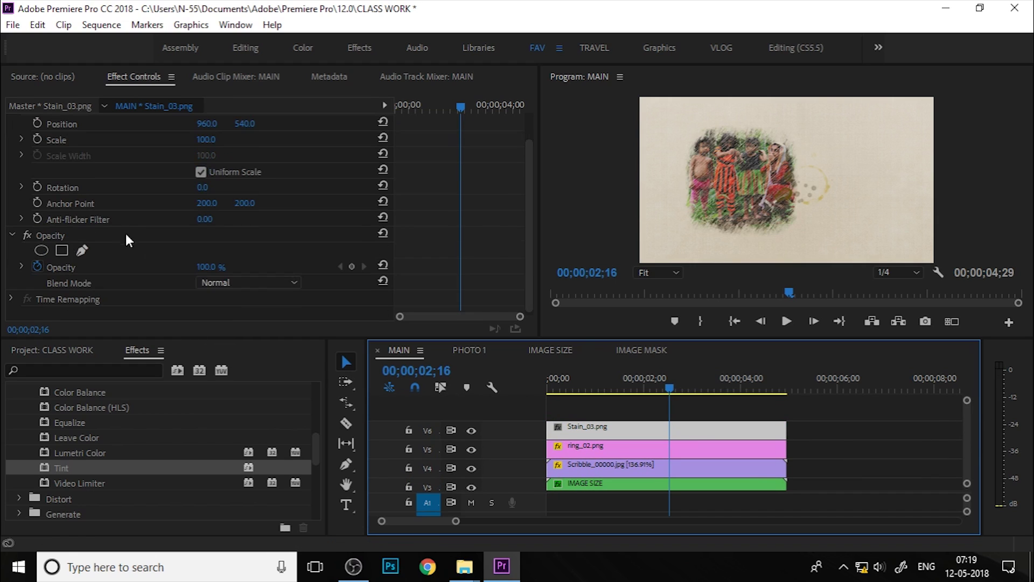
left_click(229, 282)
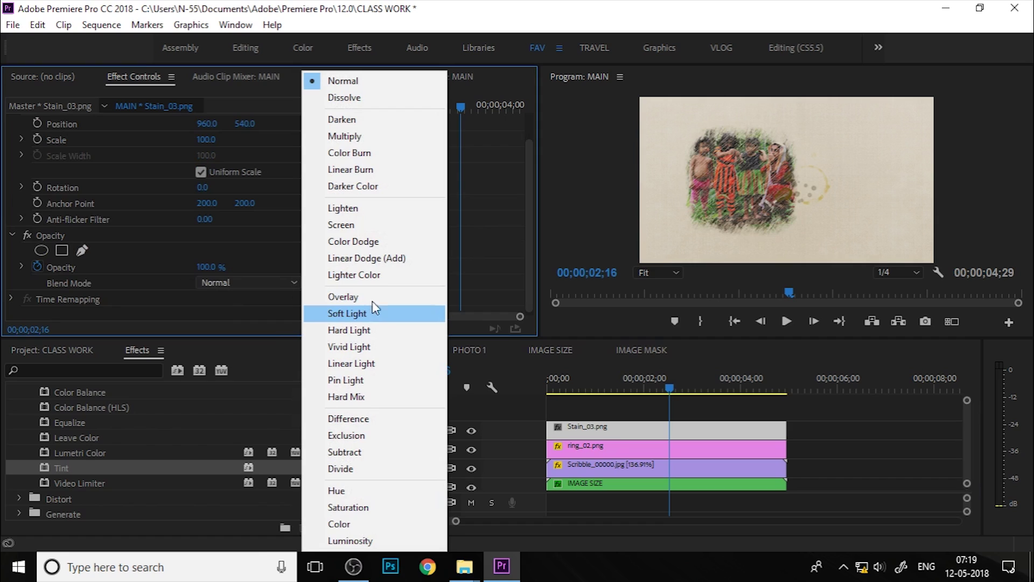
left_click(372, 296)
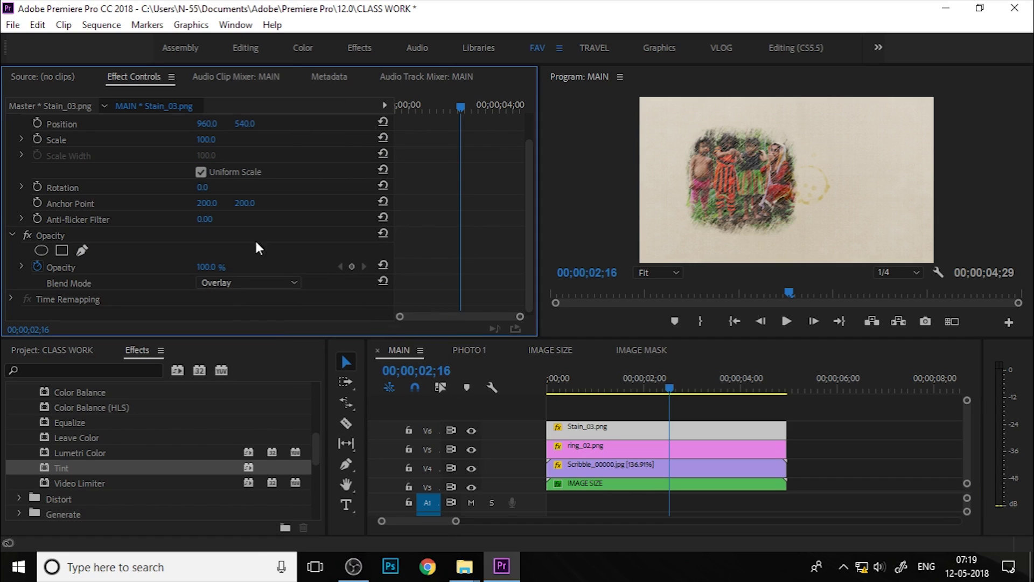
Step: Move the stain to position 280, 779 at the lower left of the photo
left_click_drag(207, 124, 530, 123)
left_click_drag(245, 123, 374, 123)
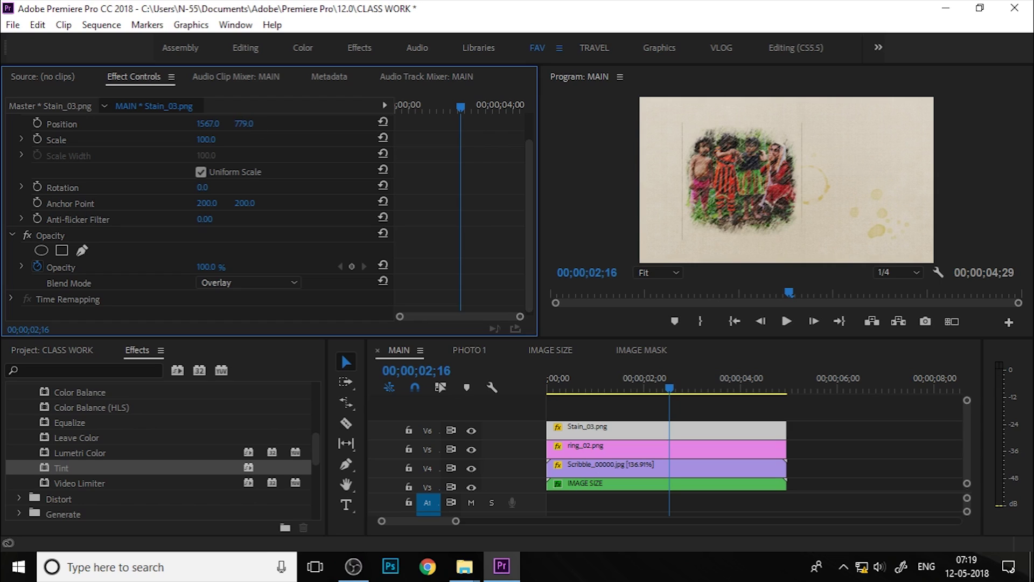
left_click_drag(213, 123, 0, 123)
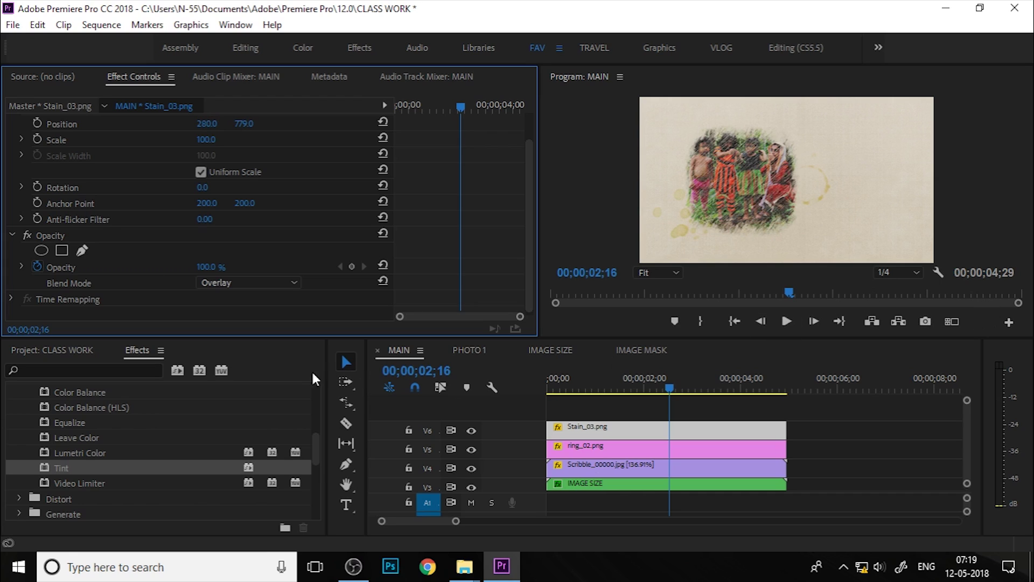
scroll(70, 202, "down", 1)
scroll(92, 221, "up", 2)
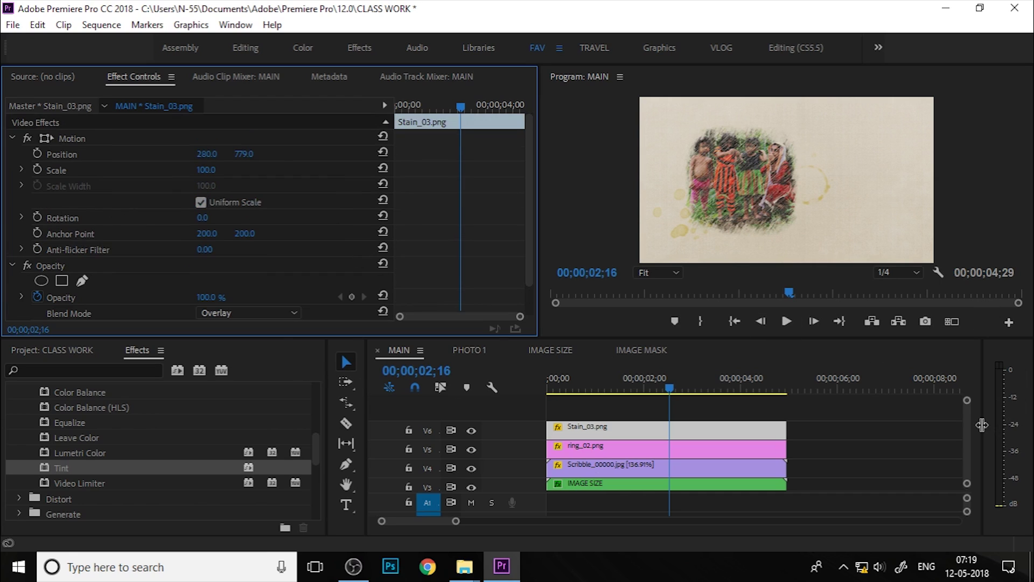
scroll(967, 429, "down", 2)
Step: Rewind to the sequence start and play the composite to preview it
left_click(822, 455)
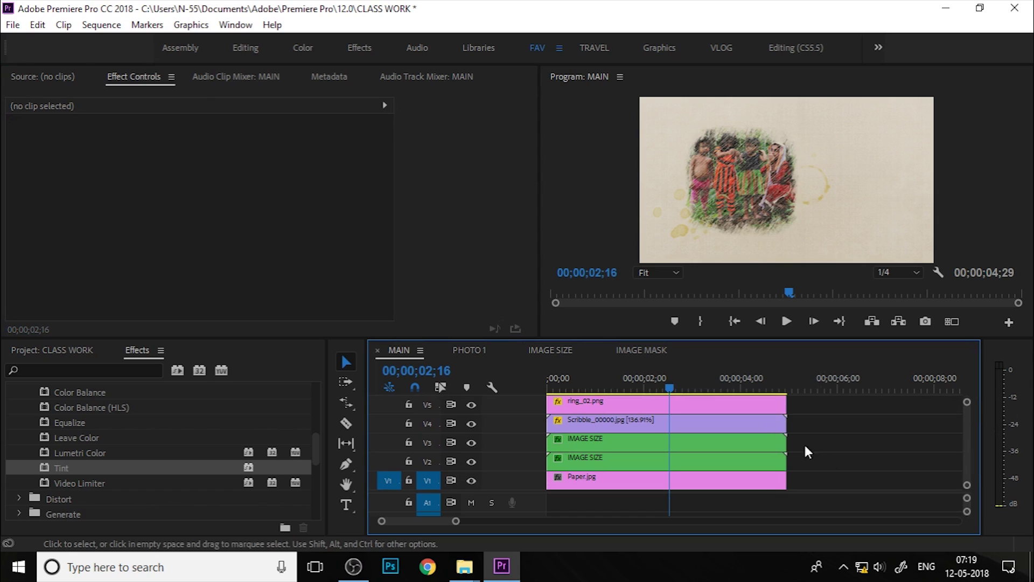
left_click(693, 388)
left_click_drag(694, 386, 492, 405)
key("space")
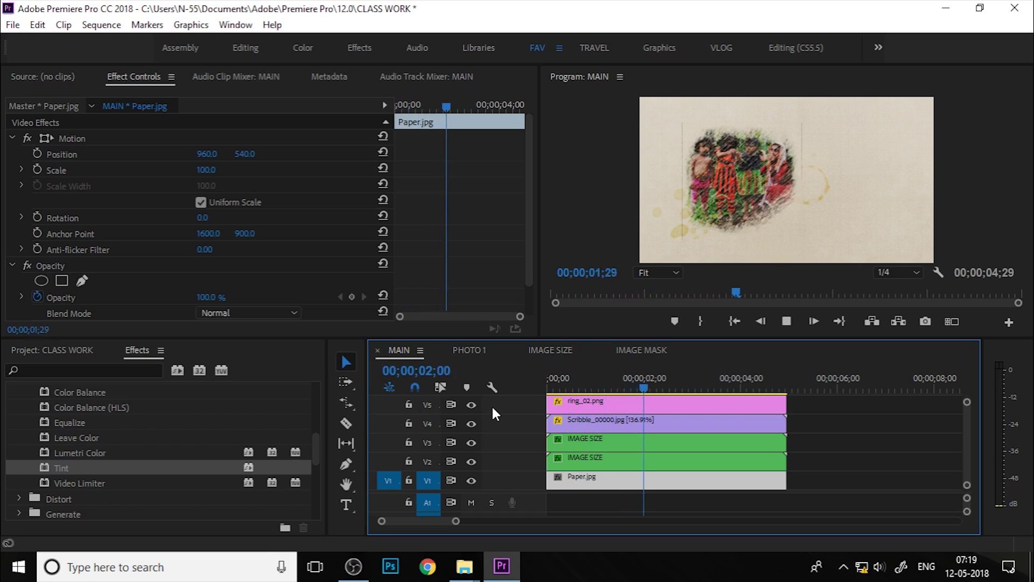
key("space")
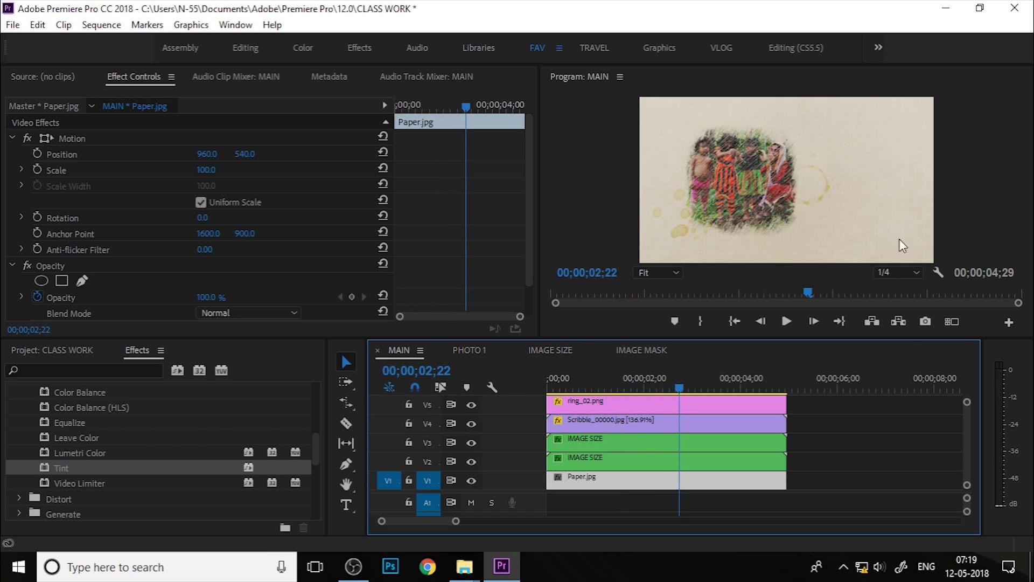
Step: Clear Scribble_00000.jpg's Opacity keyframes so it stays at 100%, then collapse Opacity and Motion
left_click(613, 419)
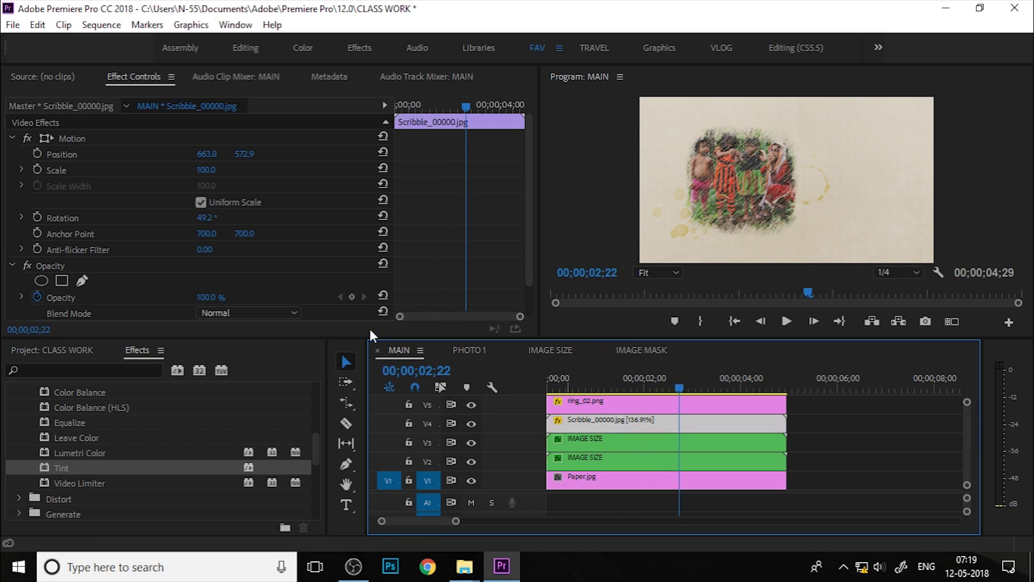
left_click(37, 297)
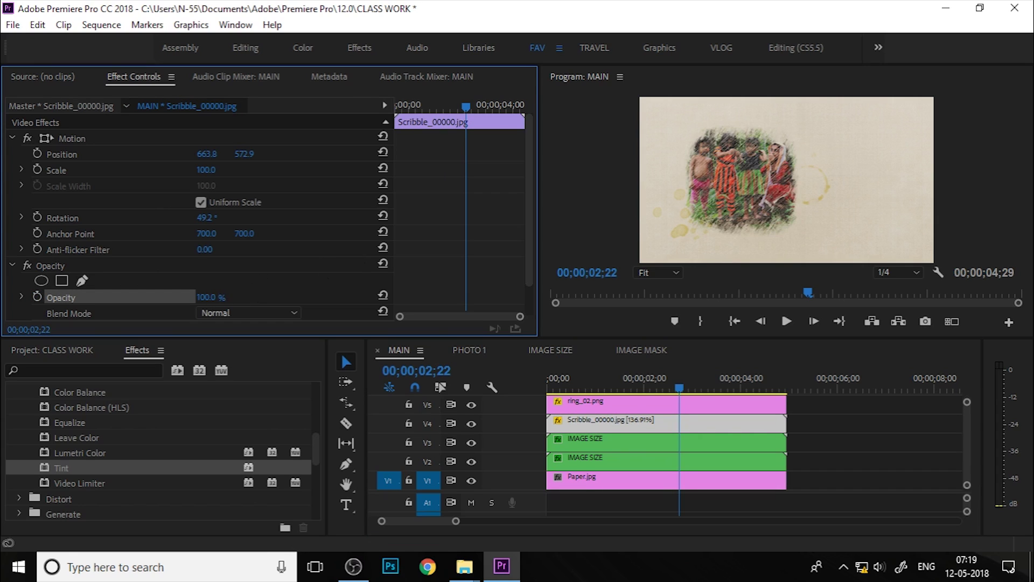
mouse_move(210, 297)
left_mouse_down()
mouse_move(177, 297)
mouse_move(210, 297)
left_mouse_up()
scroll(95, 281, "down", 1)
left_click(13, 232)
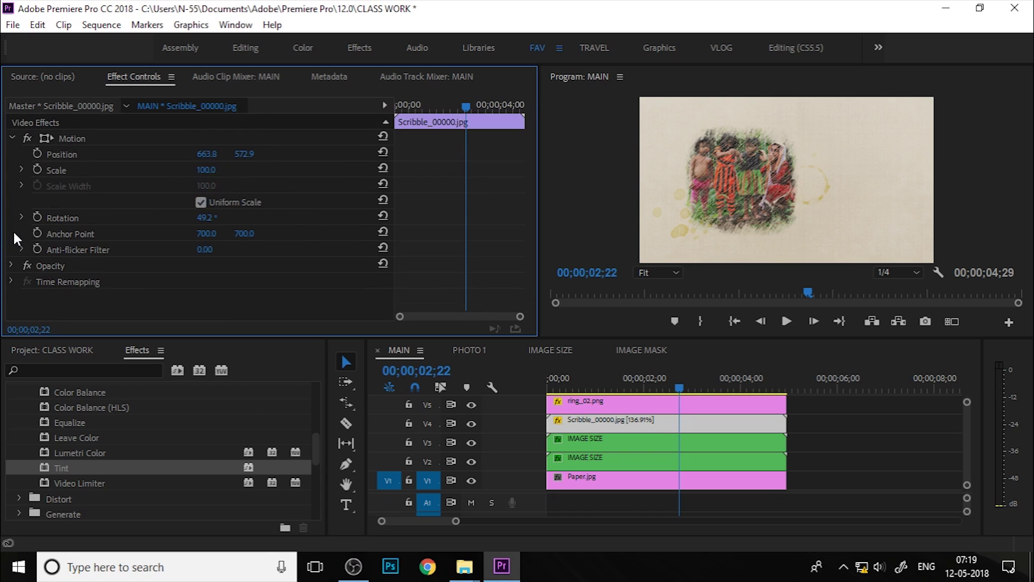
left_click(13, 139)
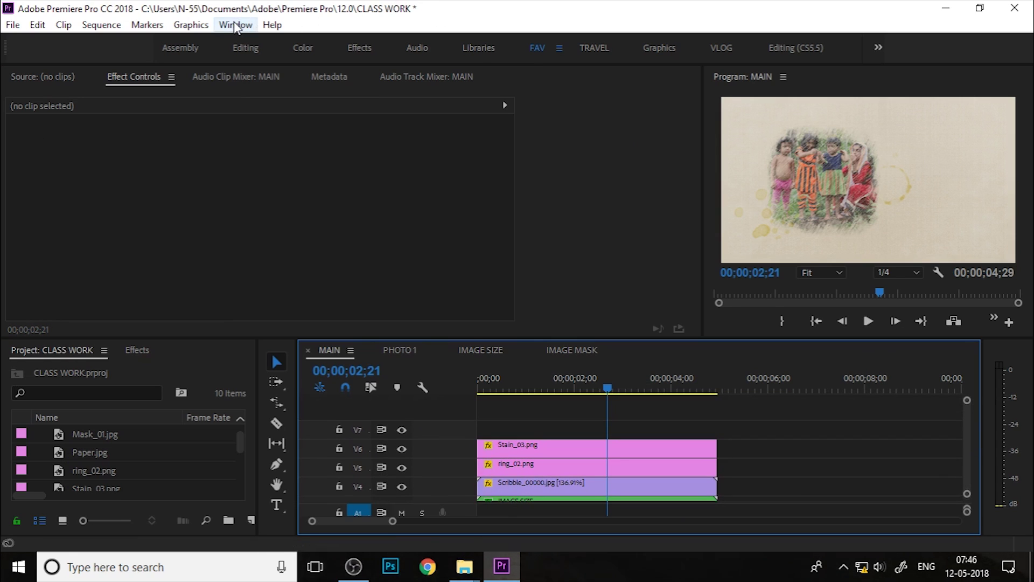
Step: Show the Essential Graphics panel with folders like IPC - TITLES and IPC - CALLOUT
left_click(234, 25)
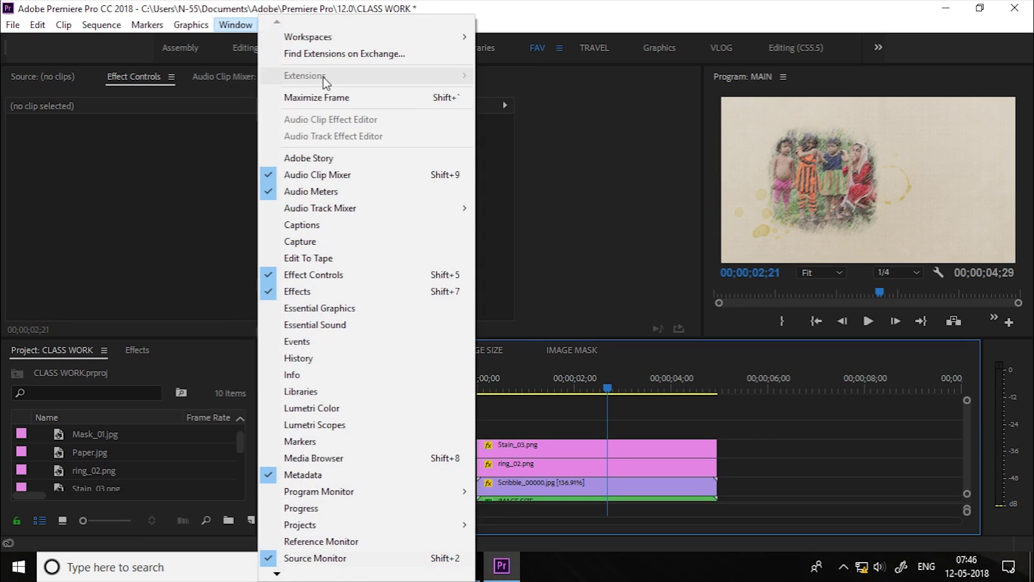
left_click(348, 309)
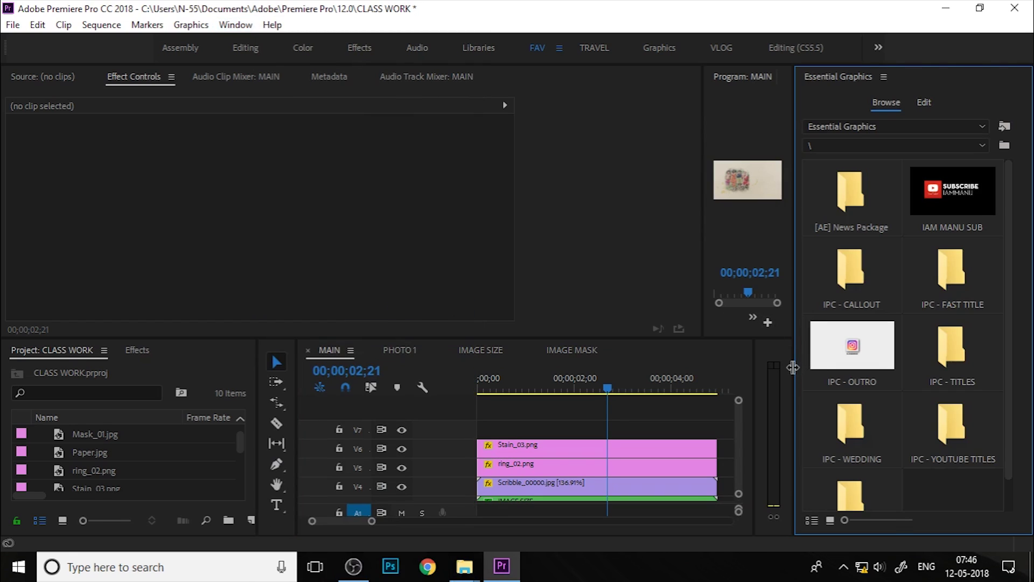
Step: Move IPC - TYPEWRITER TITLE.mogrt from the desktop into the 17 - Drawing Opener folder
left_click(1031, 565)
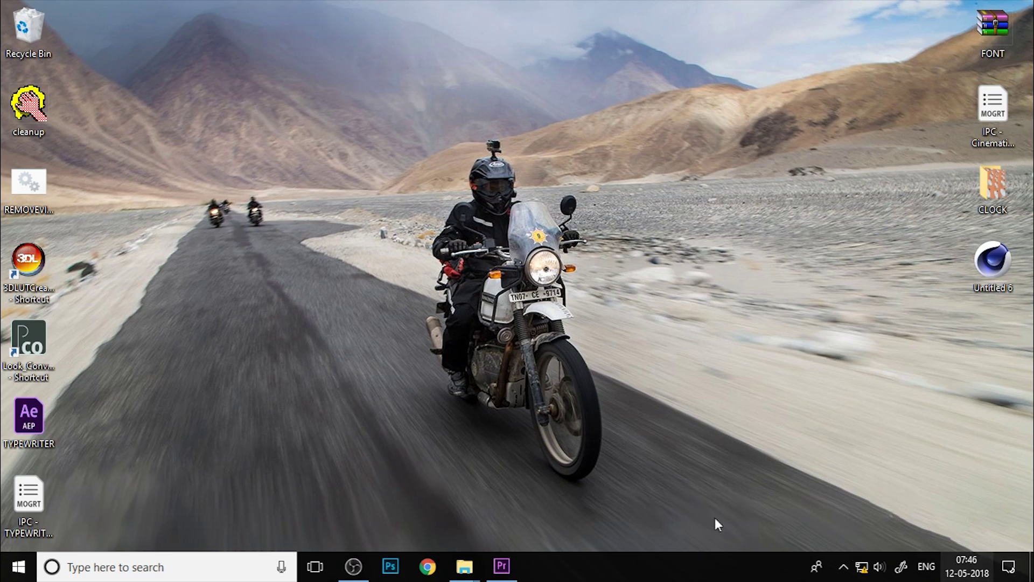
left_click(24, 506)
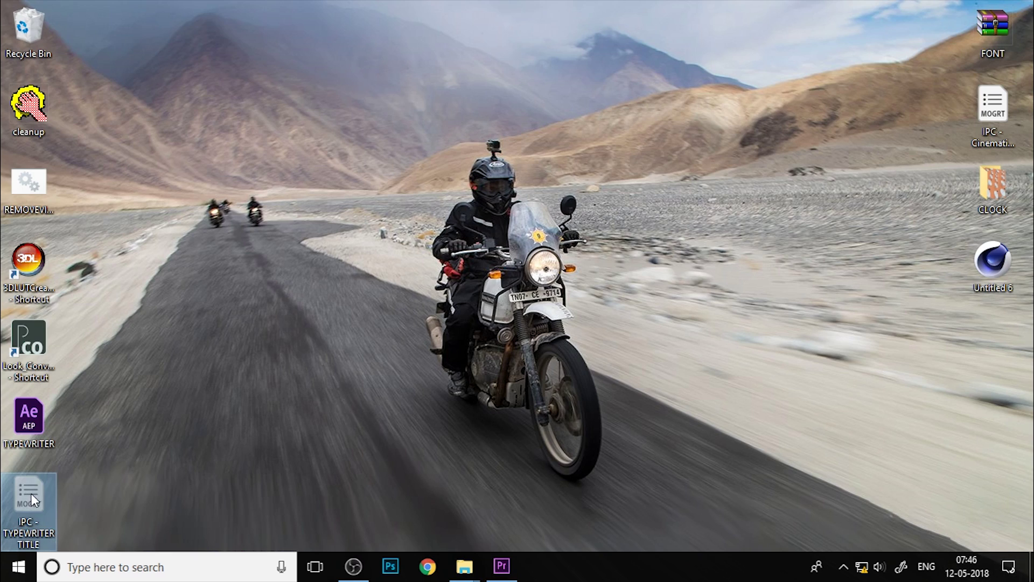
left_click(464, 566)
left_click(424, 518)
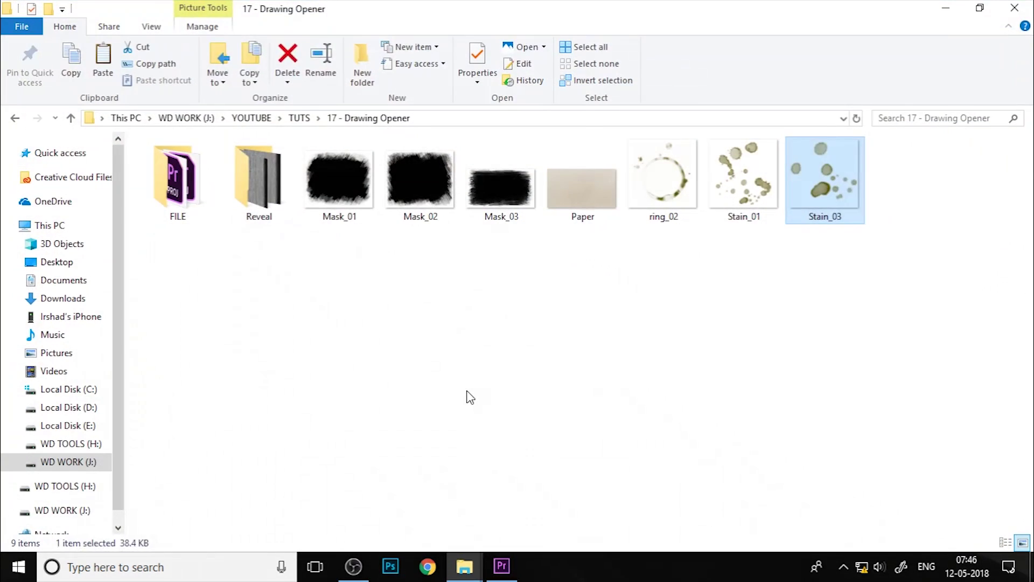
key("ctrl+v")
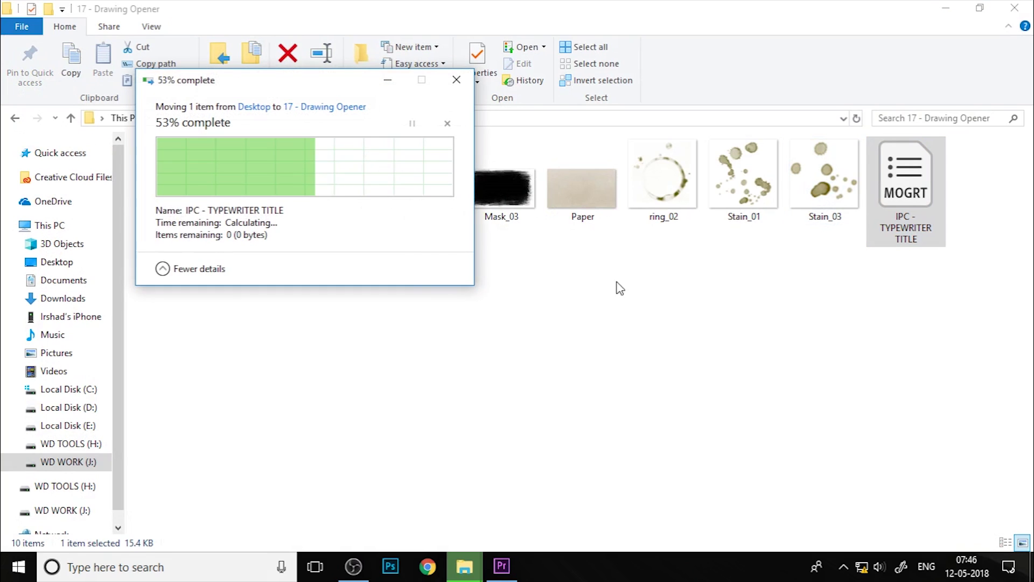
left_click(515, 119)
key("Escape")
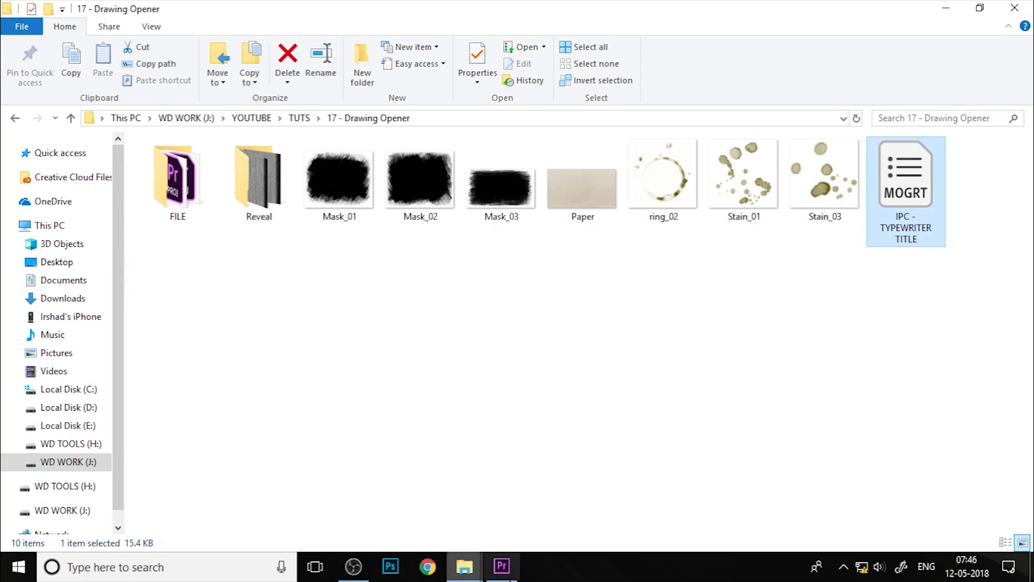
left_click(502, 566)
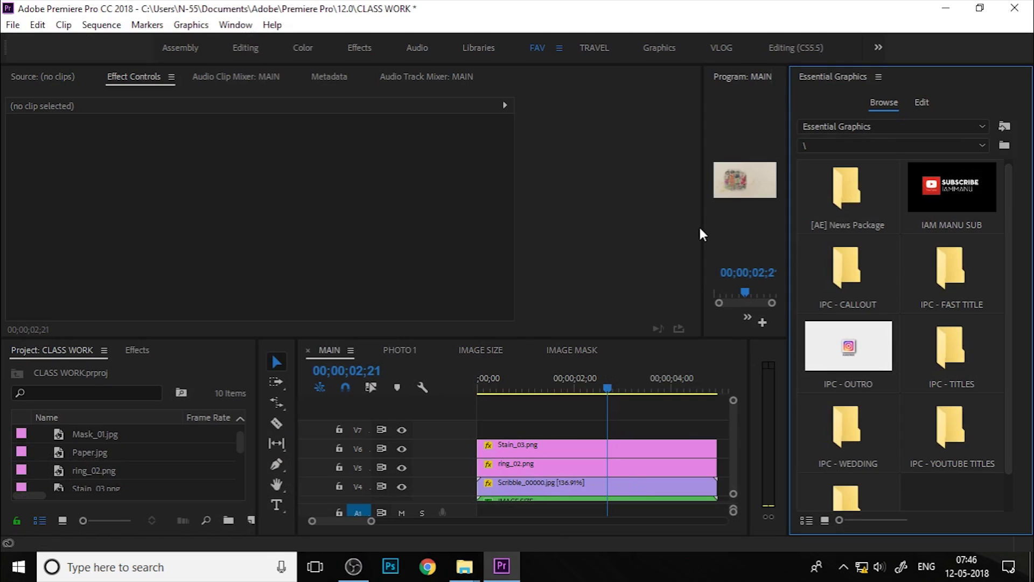
Step: Widen the Program monitor and install IPC - TYPEWRITER TITLE.mogrt from 17 - Drawing Opener
left_click_drag(701, 228, 378, 222)
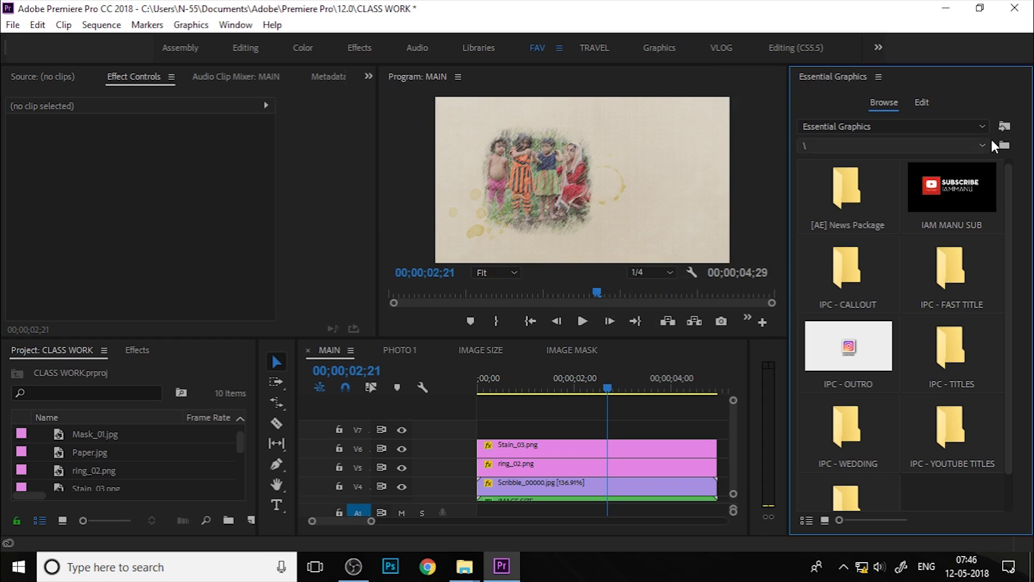
left_click(1004, 126)
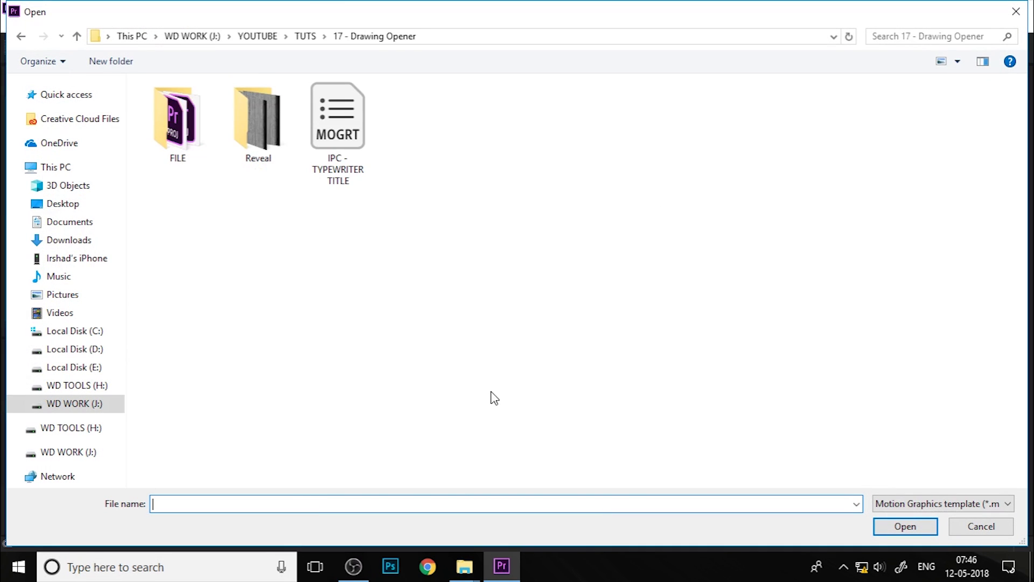
left_click(338, 129)
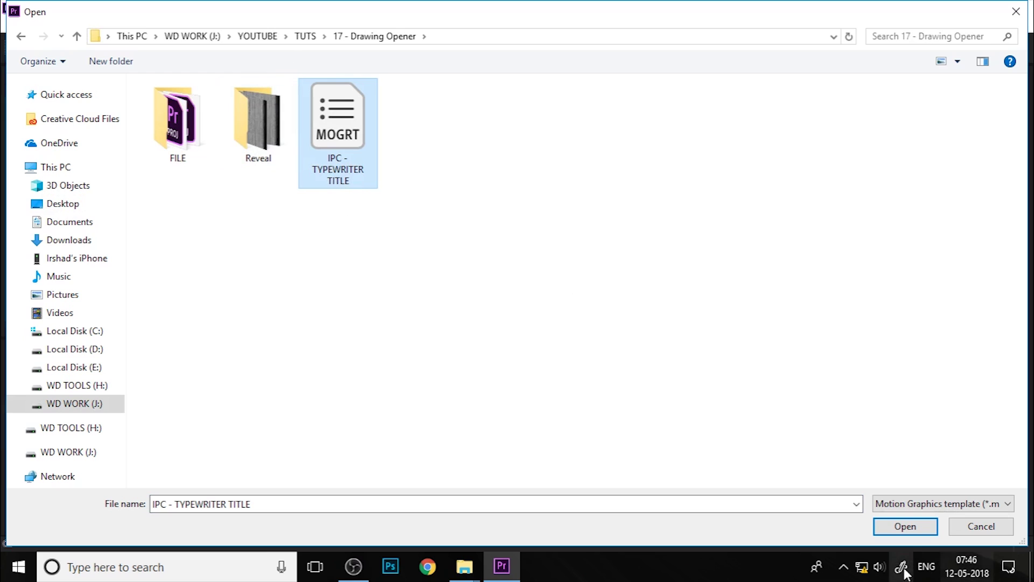
left_click(899, 528)
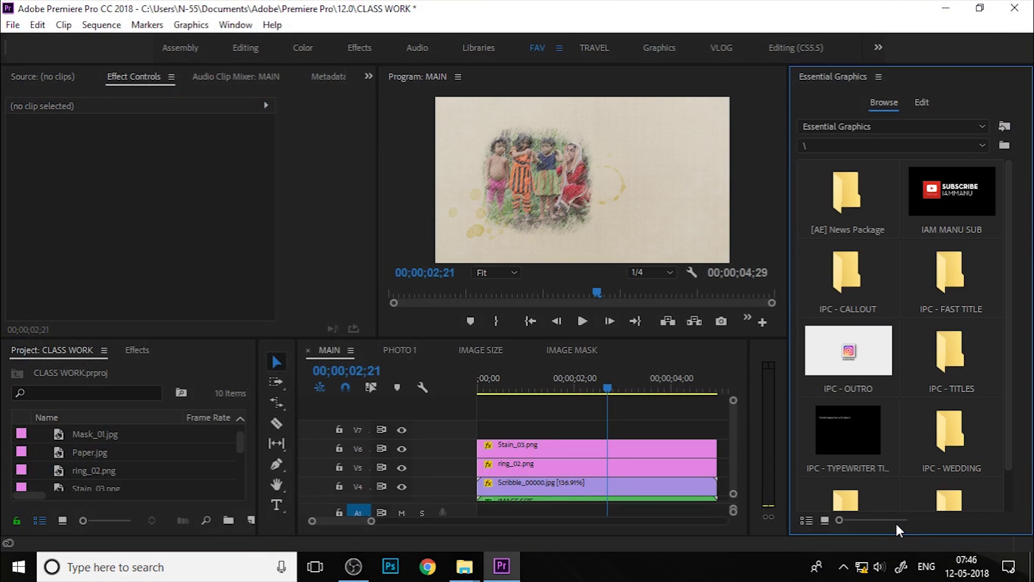
Step: Add the IPC - TYPEWRITER TITLE template to track V7 and preview it from the start
left_click_drag(851, 439, 463, 431)
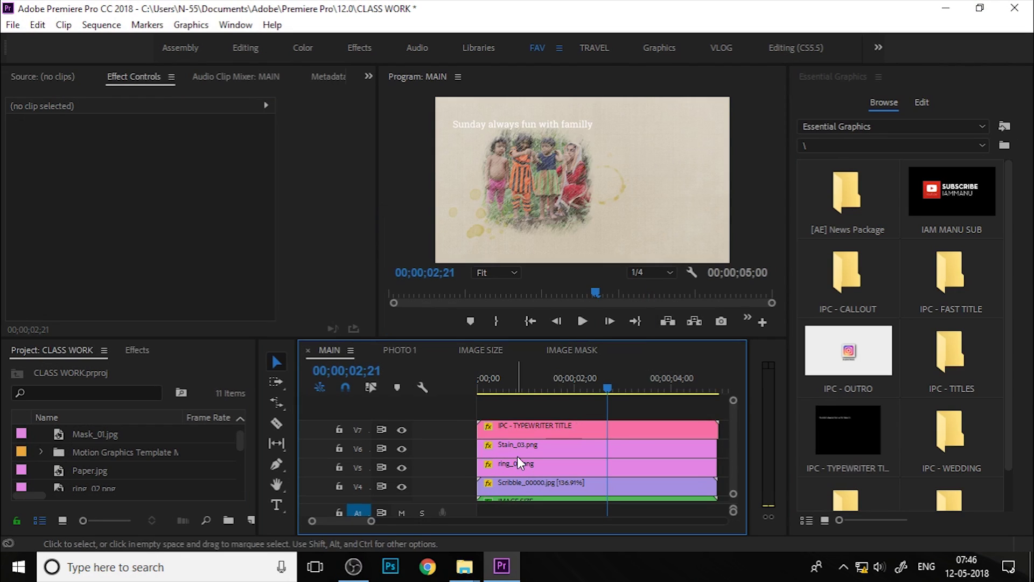
left_click_drag(574, 392, 455, 407)
key("space")
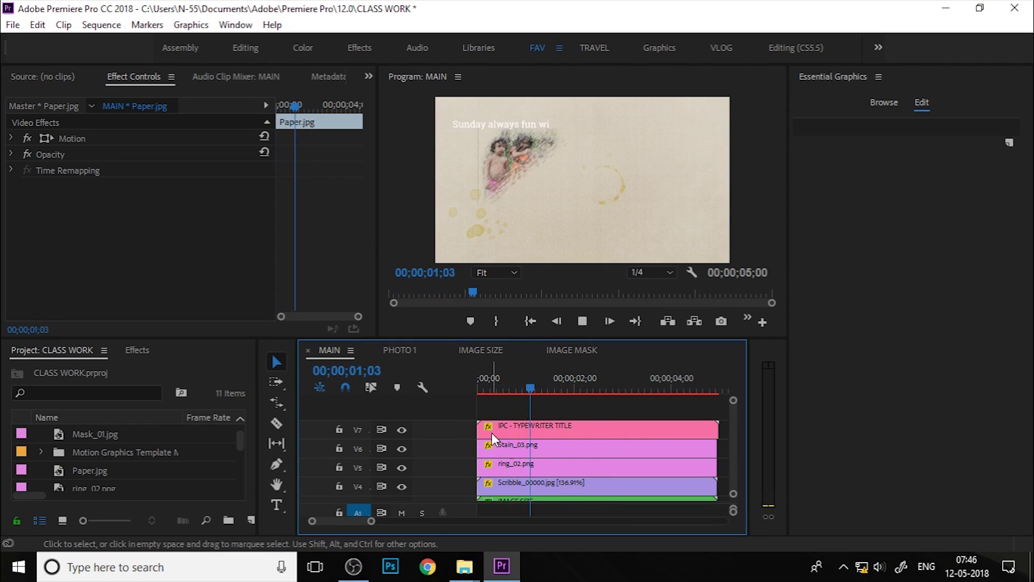
key("space")
Step: Move the typewriter title right and down, beside the photo in the Program monitor
left_click(622, 426)
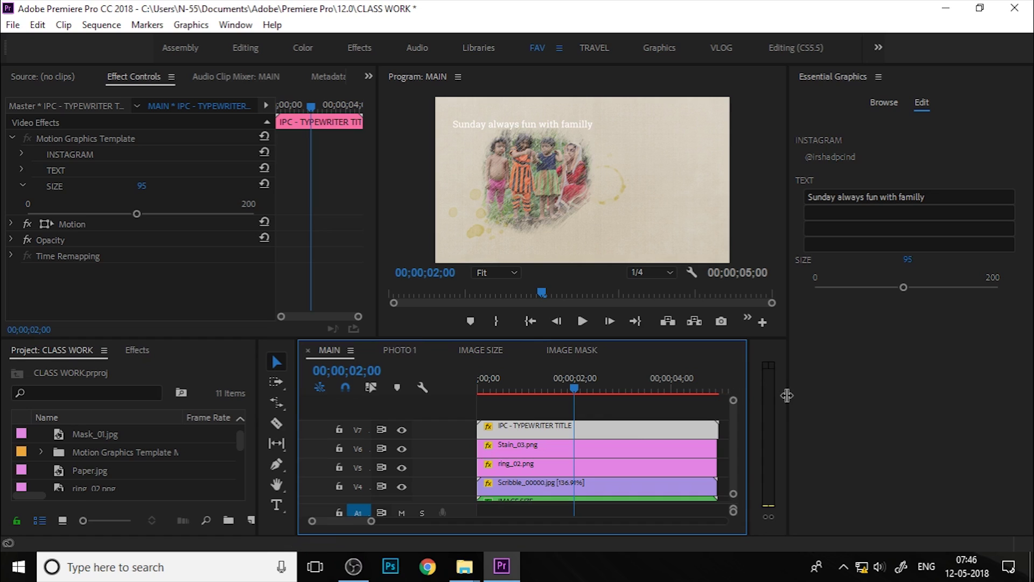
left_click_drag(787, 393, 801, 395)
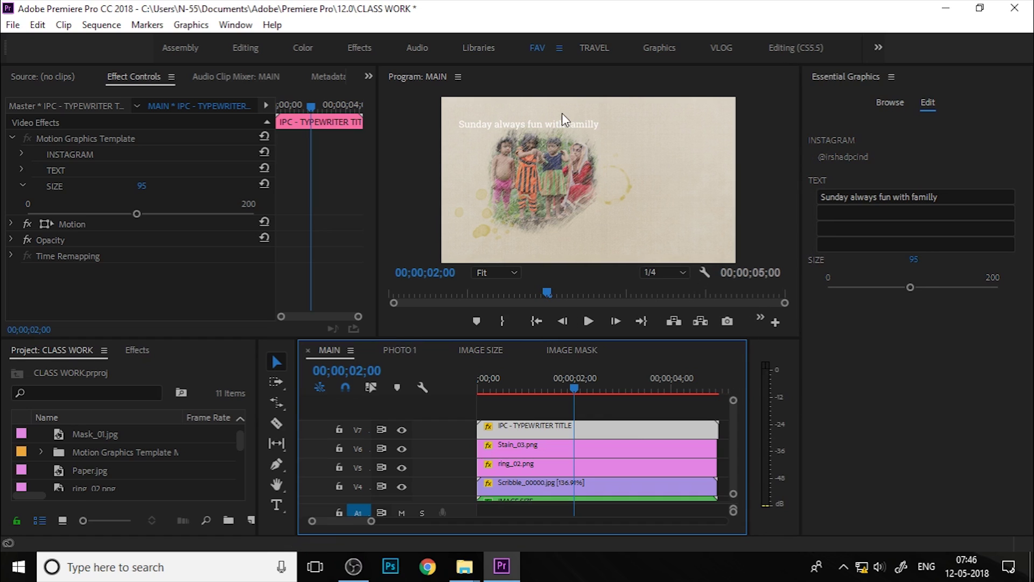
left_click(542, 124)
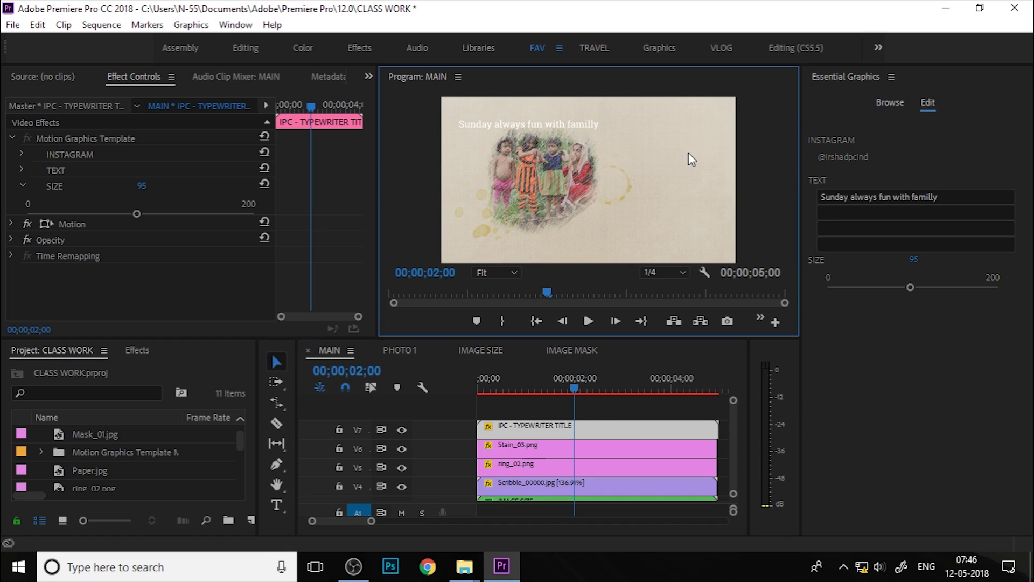
double_click(584, 124)
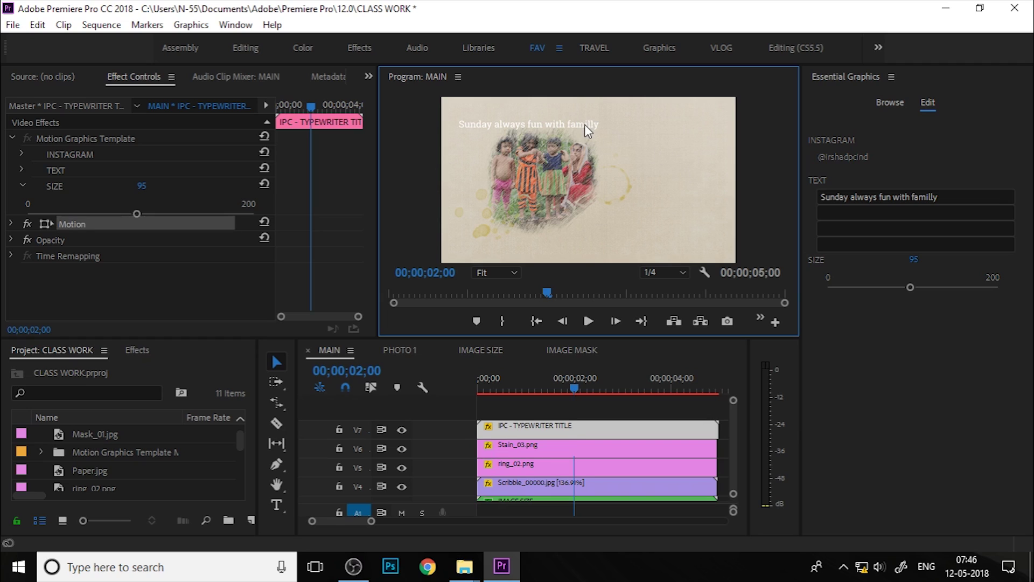
left_click_drag(558, 128, 671, 162)
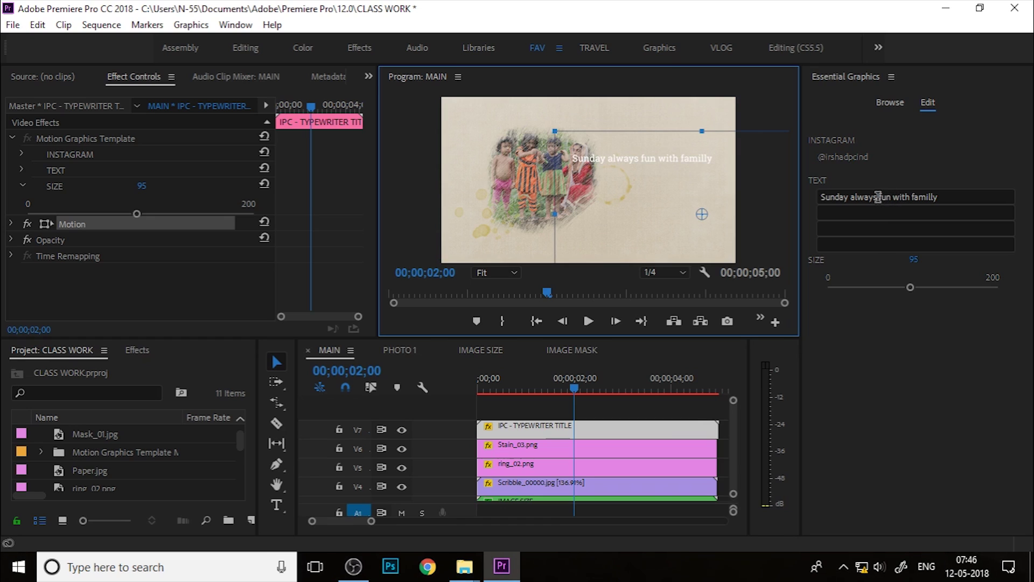
Step: Try 'fun with familly' on a second title line, then restore the single-line title
left_click_drag(878, 197, 1013, 204)
key("ctrl+c")
key("BackSpace")
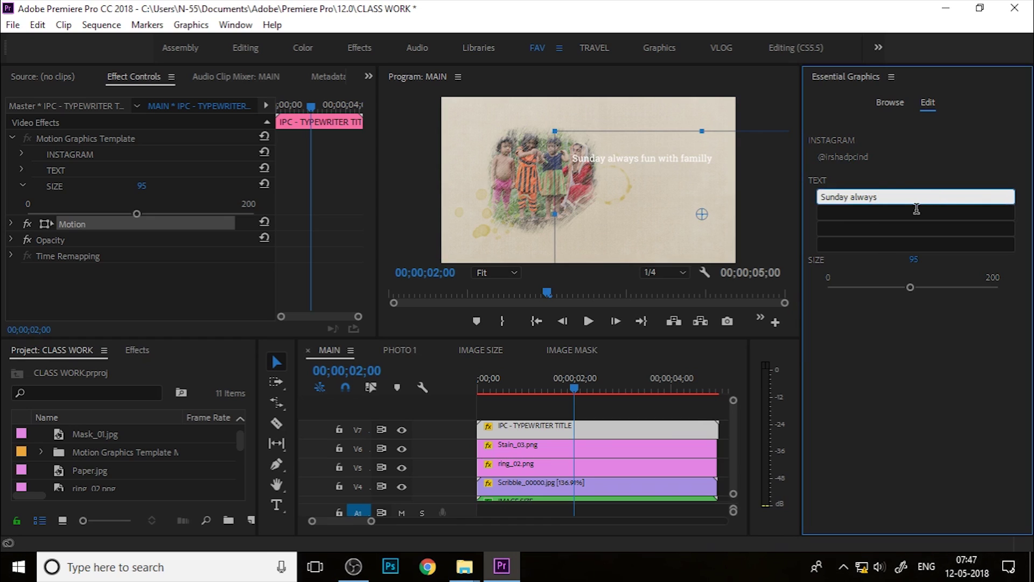
left_click(893, 213)
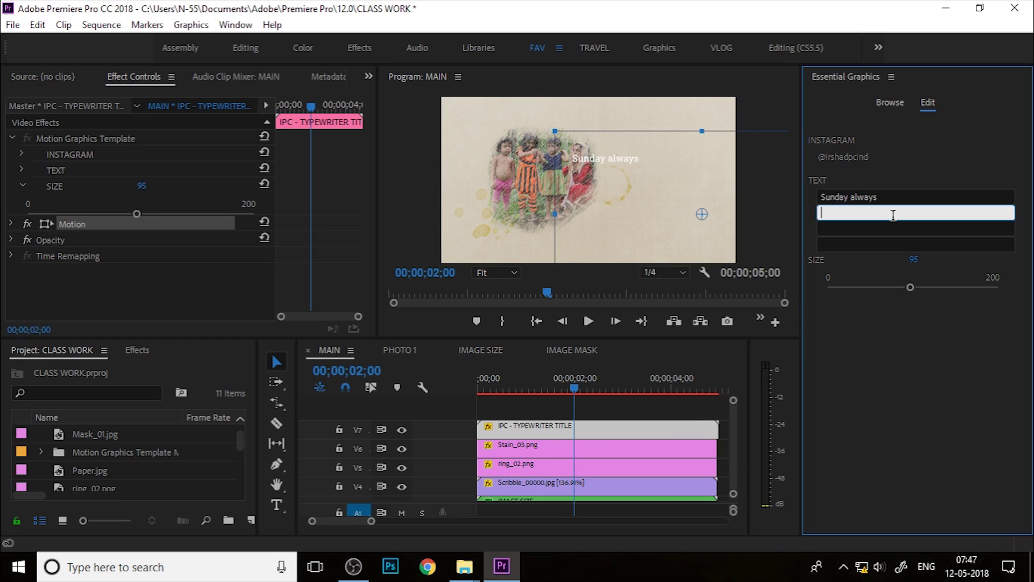
key("ctrl+v")
left_click(869, 328)
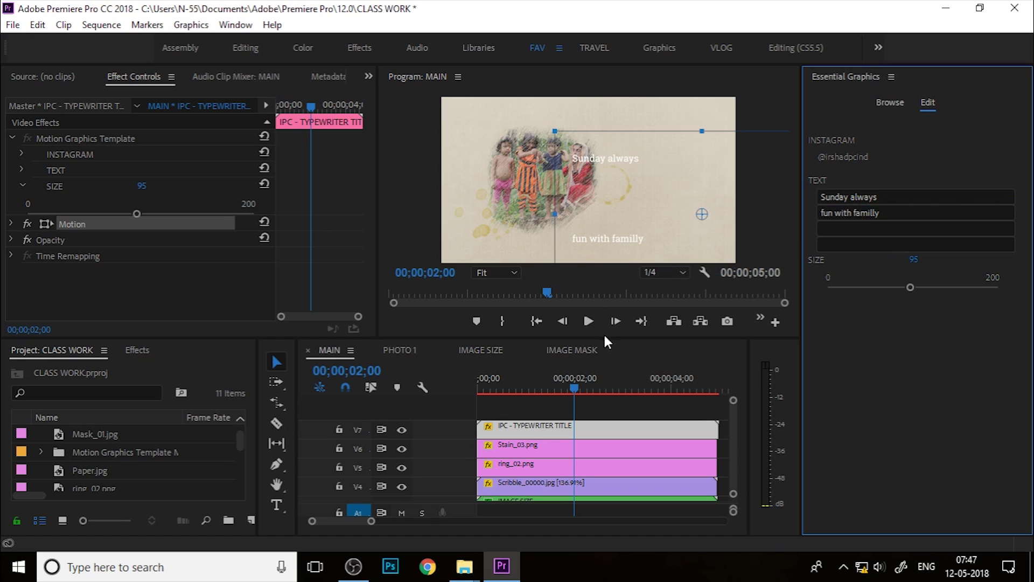
left_click_drag(574, 380, 473, 388)
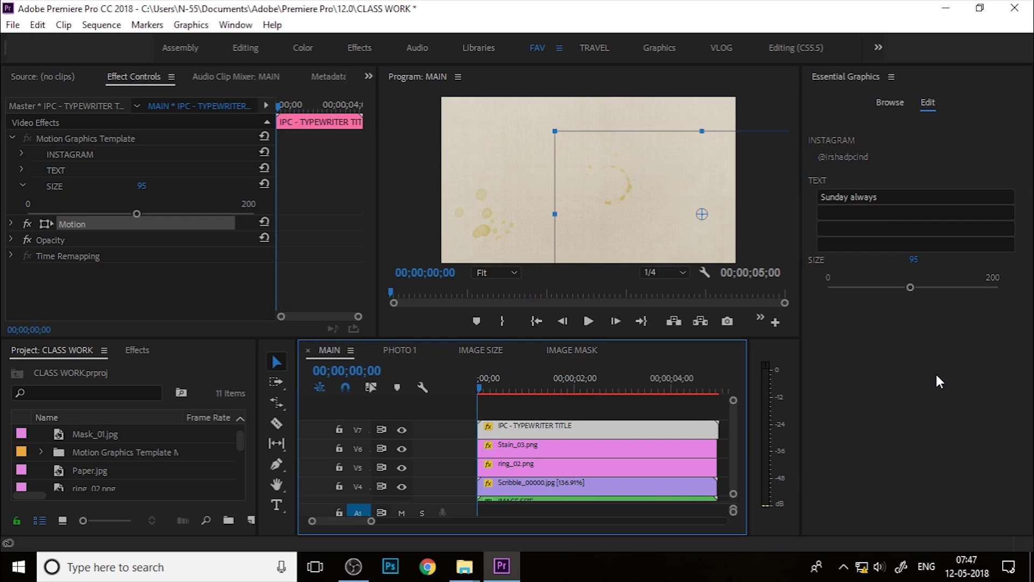
left_click(929, 416)
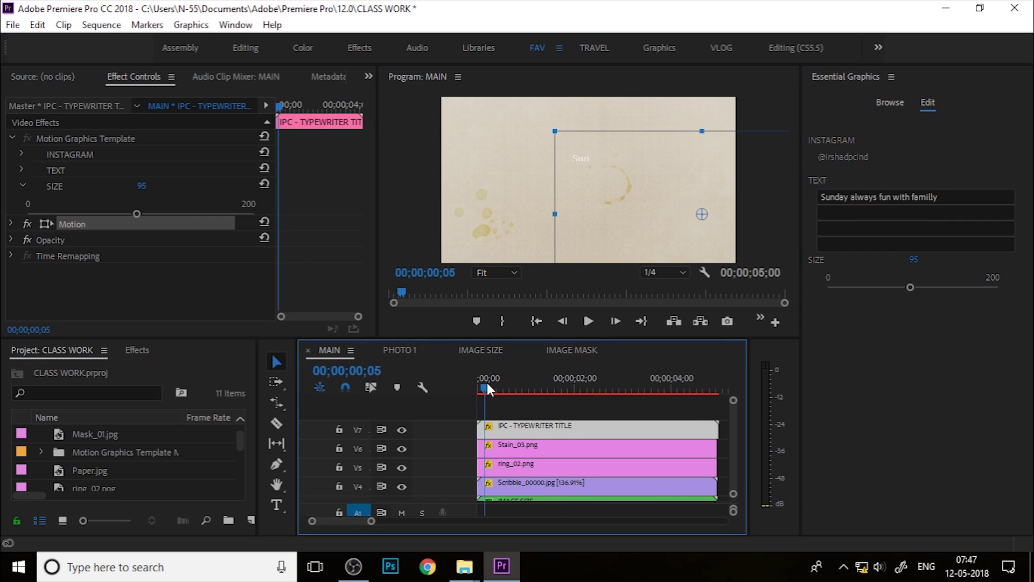
left_click_drag(488, 383, 579, 408)
left_click(652, 170)
Step: Shift the title lower and right, shrink it to size 91, and replay from the start
left_click_drag(670, 188, 652, 222)
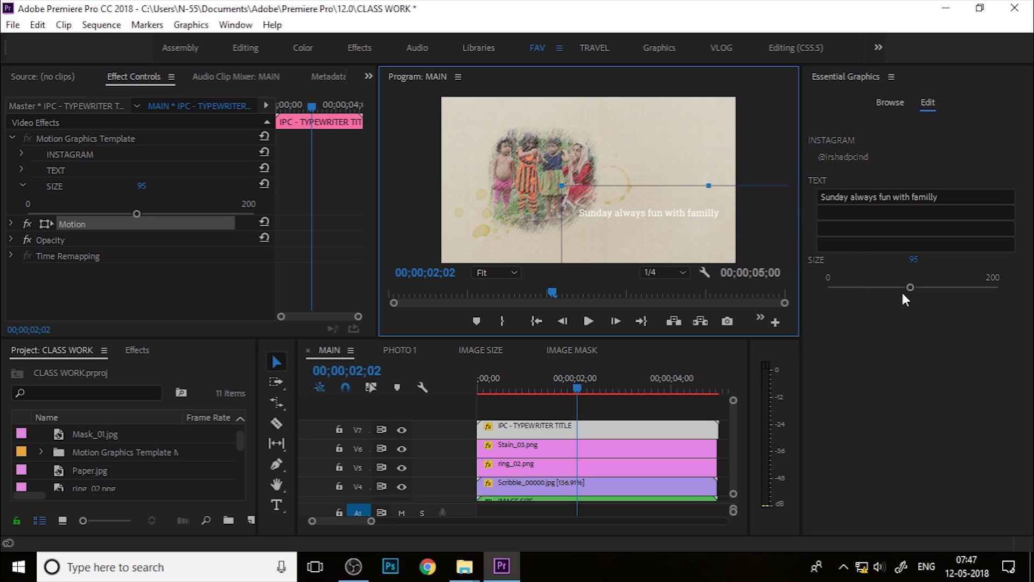
left_click_drag(909, 292, 905, 292)
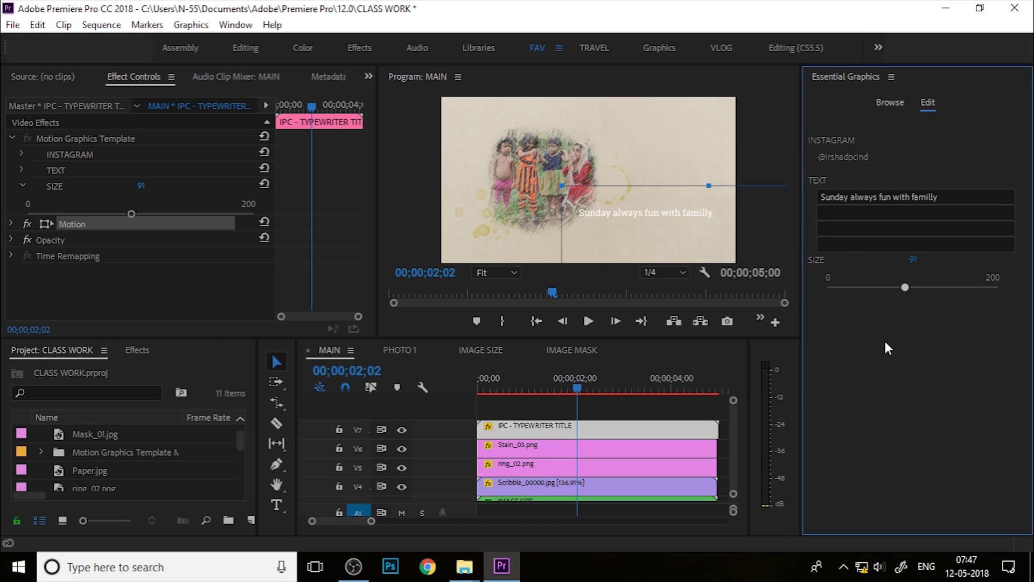
left_click(579, 428)
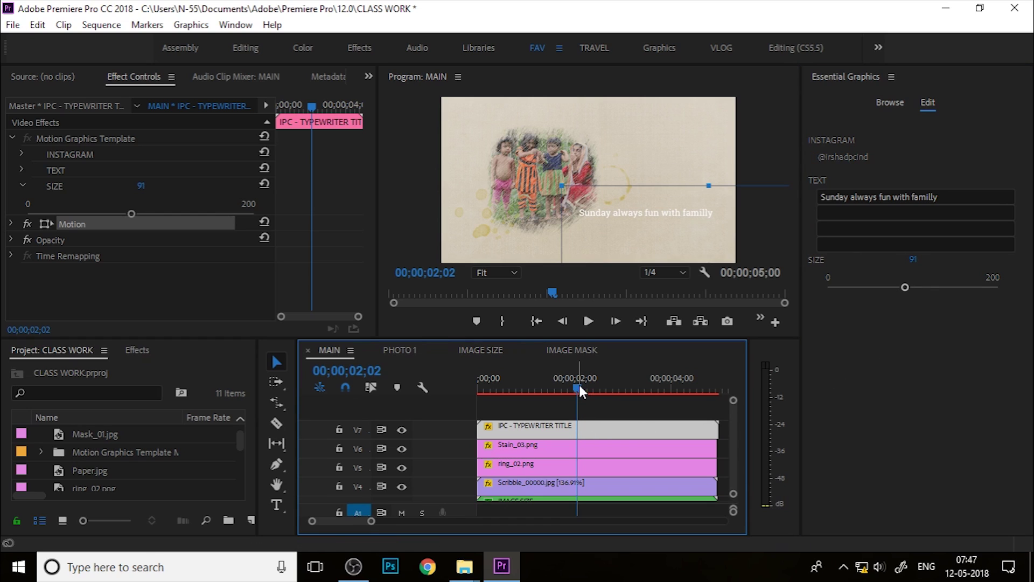
left_click_drag(552, 377, 450, 396)
key("space")
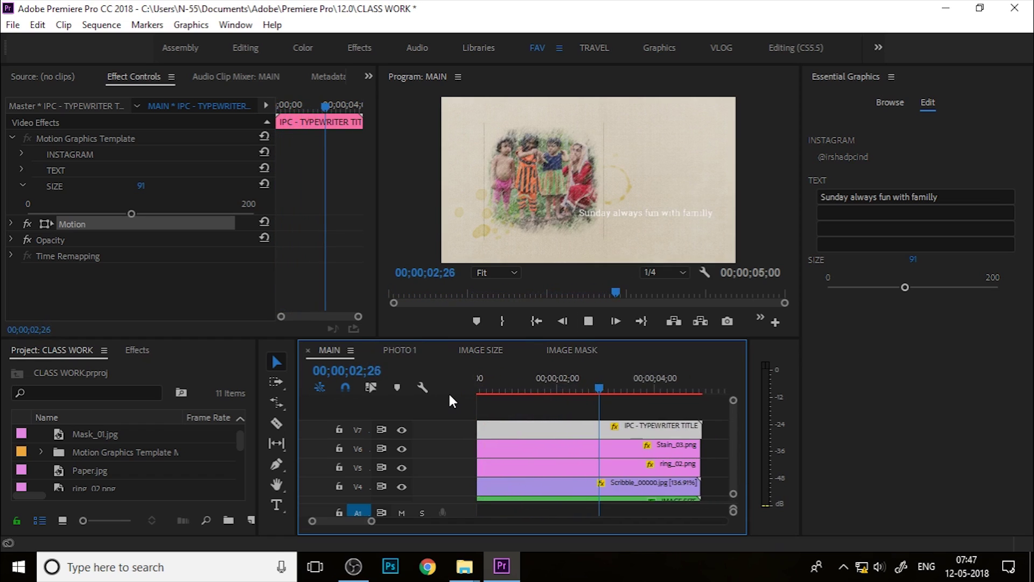
key("space")
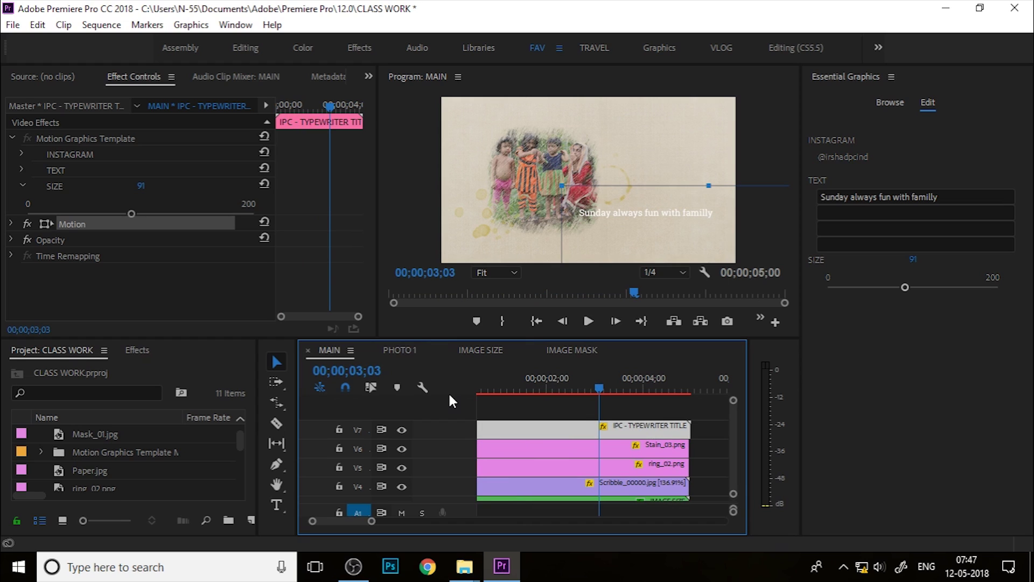
left_click(889, 77)
Step: Close the graphics panel and marquee-select all the stacked clips in MAIN
left_click(762, 81)
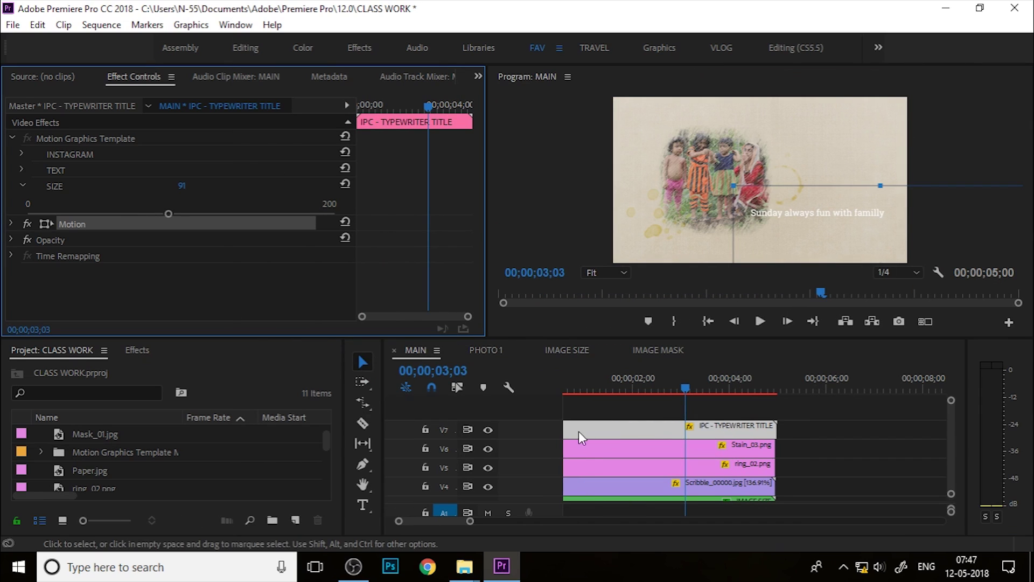
left_click(793, 408)
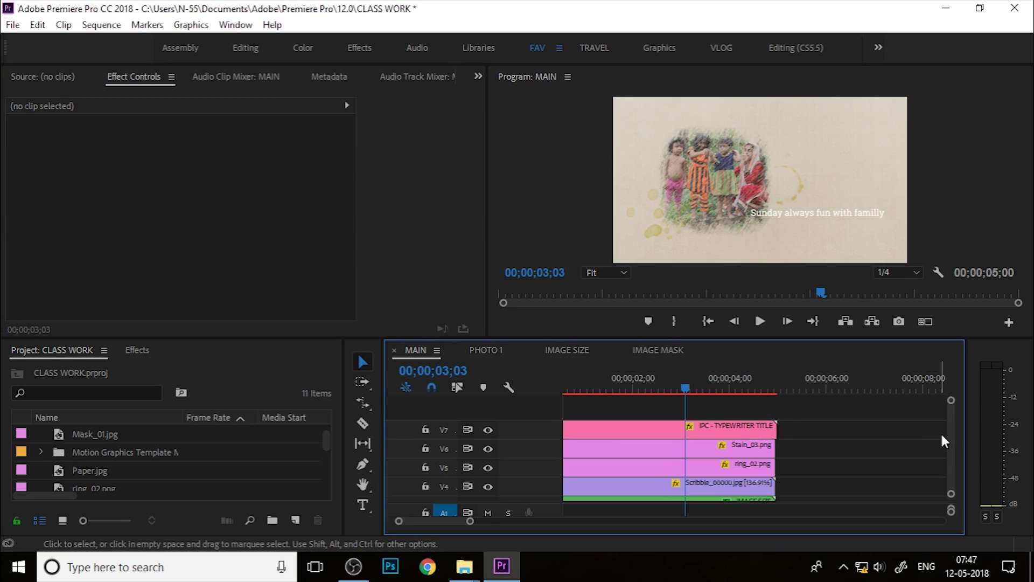
scroll(950, 451, "down", 3)
scroll(952, 453, "up", 3)
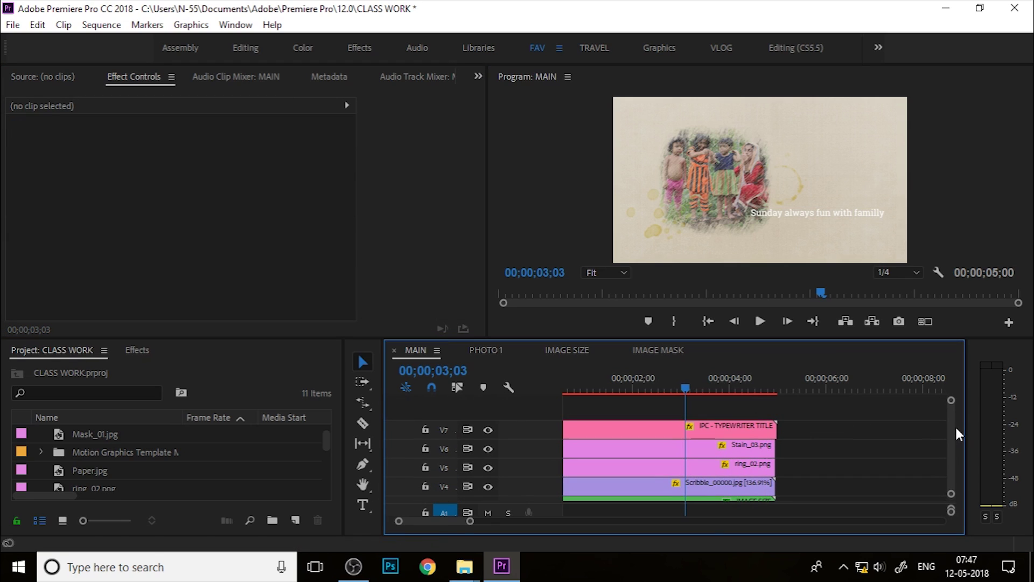
left_click_drag(814, 412, 637, 538)
scroll(950, 458, "down", 1)
scroll(956, 442, "up", 2)
scroll(948, 453, "down", 2)
scroll(950, 411, "up", 1)
scroll(916, 436, "down", 1)
Step: Nest the selected clips into a sequence named SLIDE 1
right_click(684, 438)
left_click(754, 369)
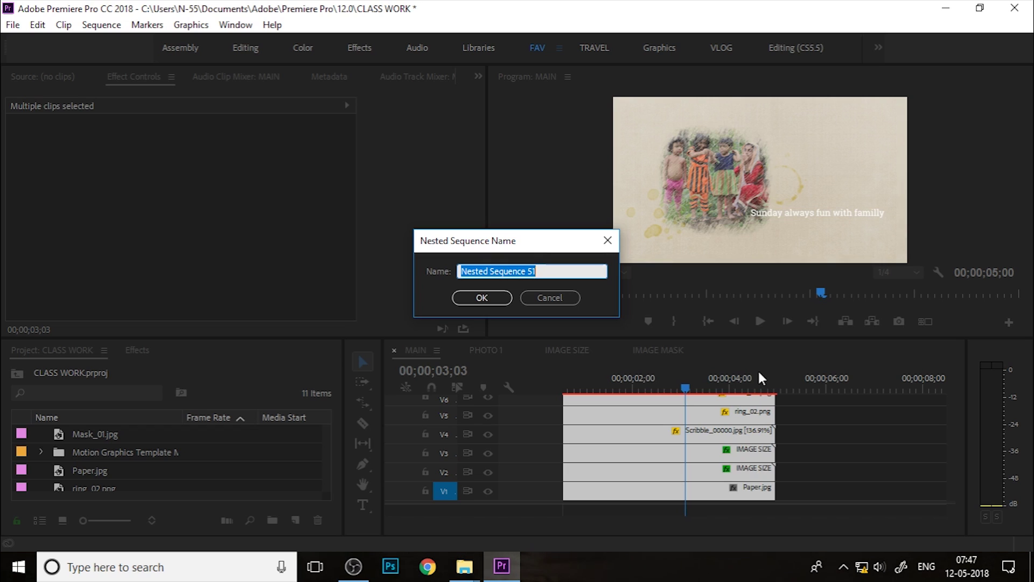
type("SLIDE 1")
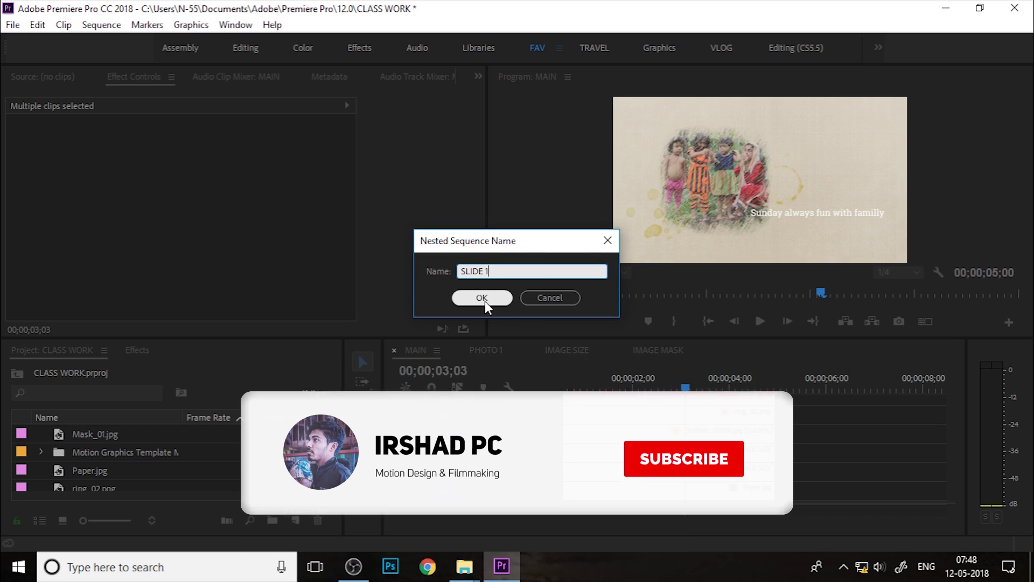
left_click(482, 298)
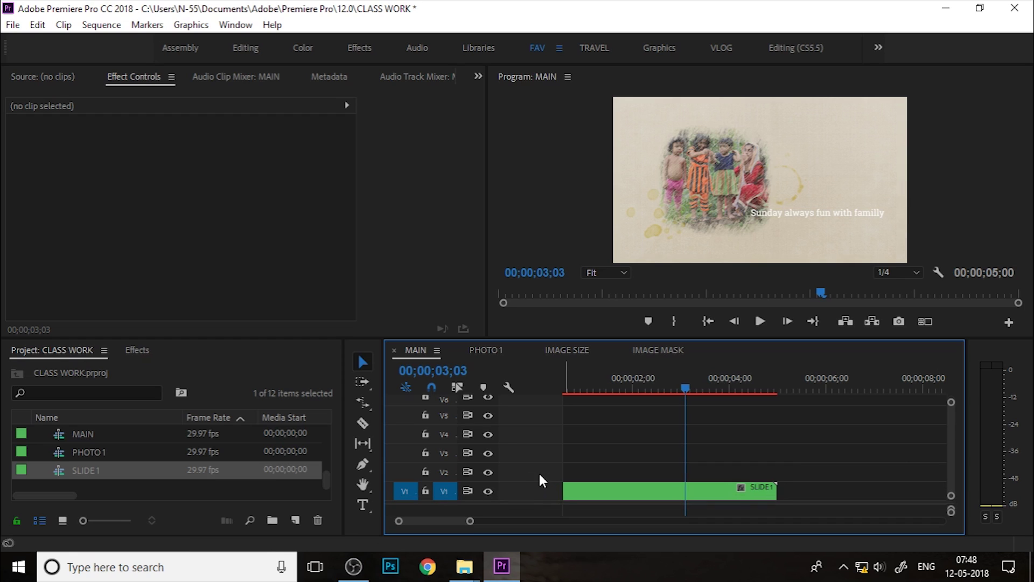
Step: Enlarge the timeline to show audio tracks, rewind, and view project items as thumbnails
left_click_drag(542, 502, 539, 474)
left_click_drag(677, 390, 532, 395)
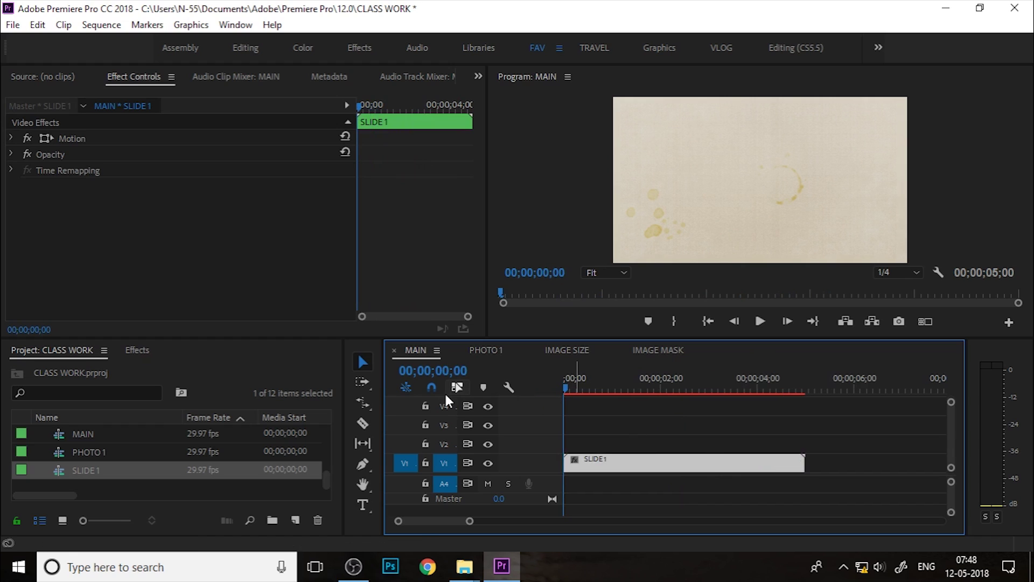
left_click(63, 520)
left_click_drag(328, 425, 323, 493)
left_click(607, 500)
Step: Apply the Perspective > Basic 3D effect to the SLIDE 1 clip
left_click(135, 357)
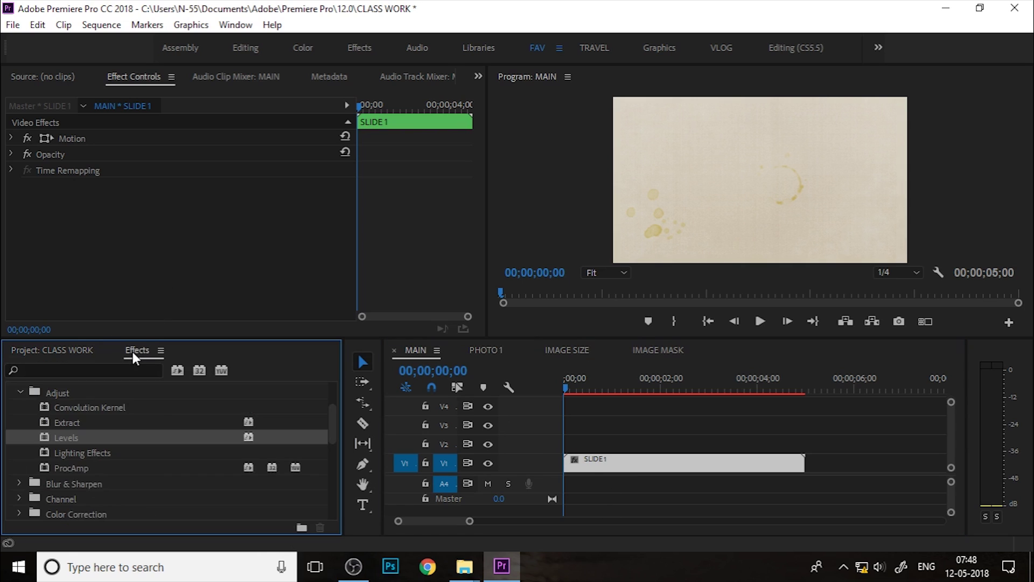
left_click(21, 392)
scroll(53, 447, "up", 2)
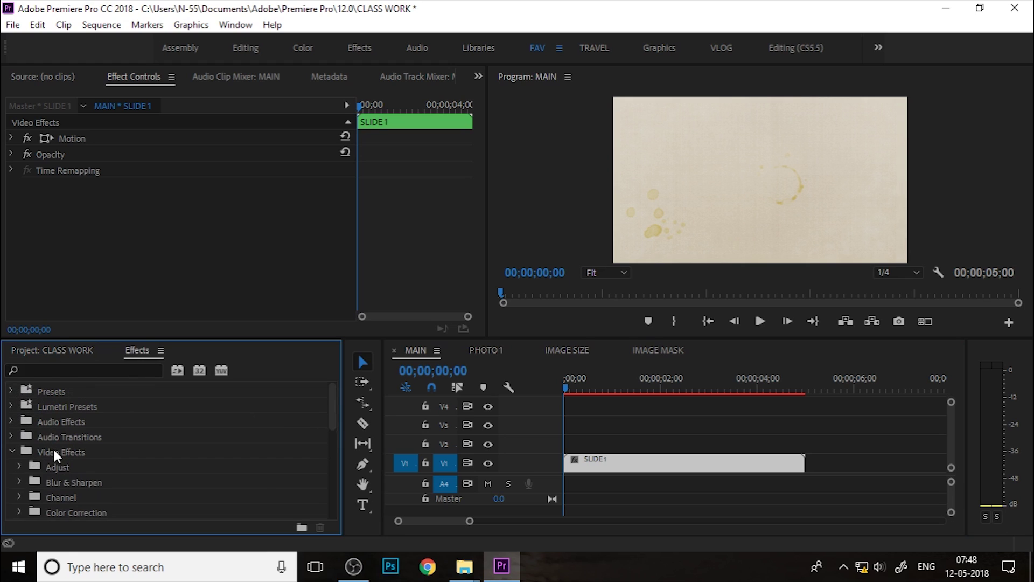
scroll(53, 454, "down", 3)
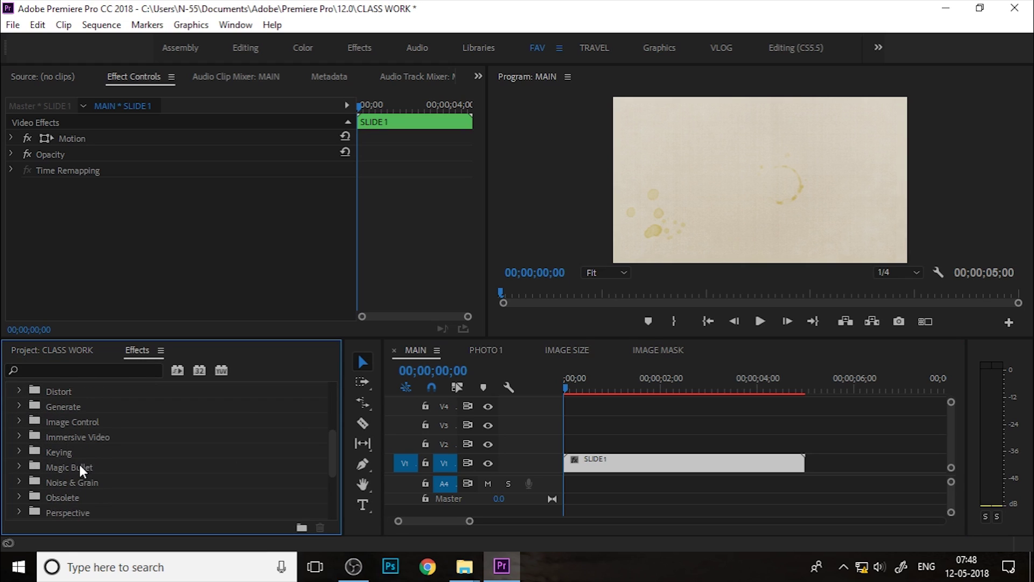
scroll(89, 452, "down", 3)
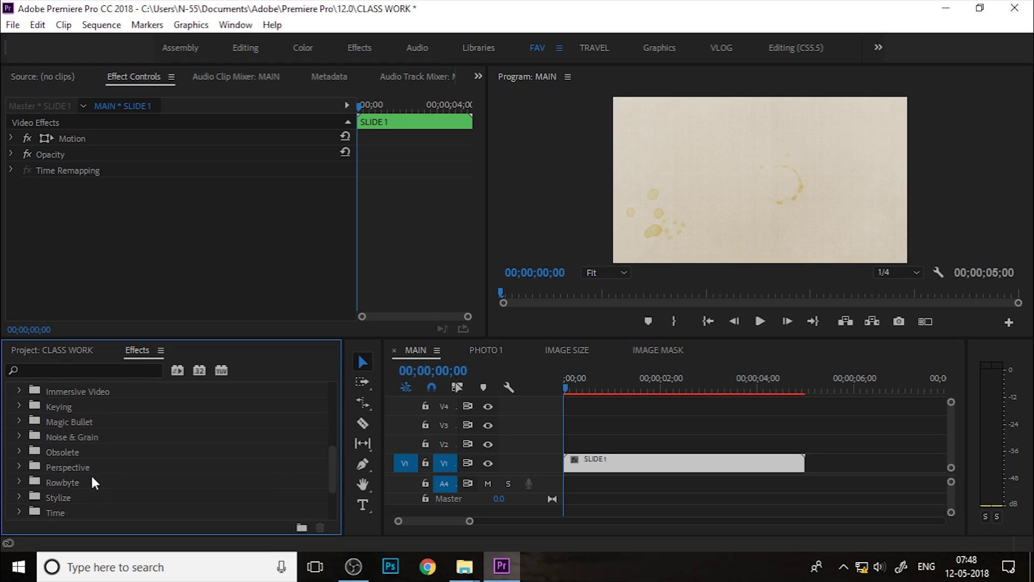
double_click(85, 462)
scroll(102, 458, "down", 1)
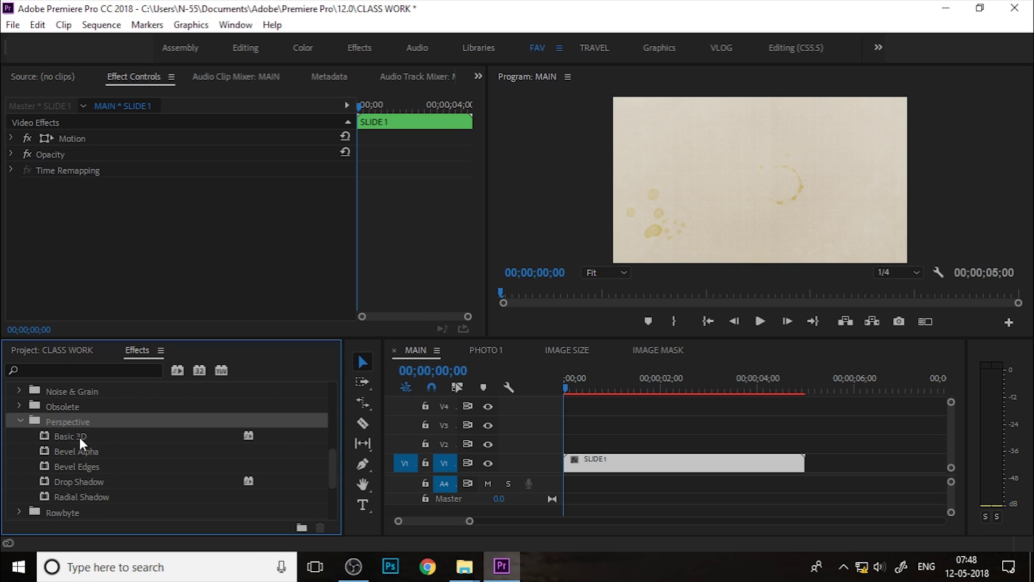
left_click_drag(79, 437, 588, 468)
Step: At 2;16, test swiveling the slide nearly edge-on, then undo it
left_click_drag(568, 381, 688, 386)
left_click_drag(184, 220, 312, 236)
key("ctrl+z")
key("ctrl+z")
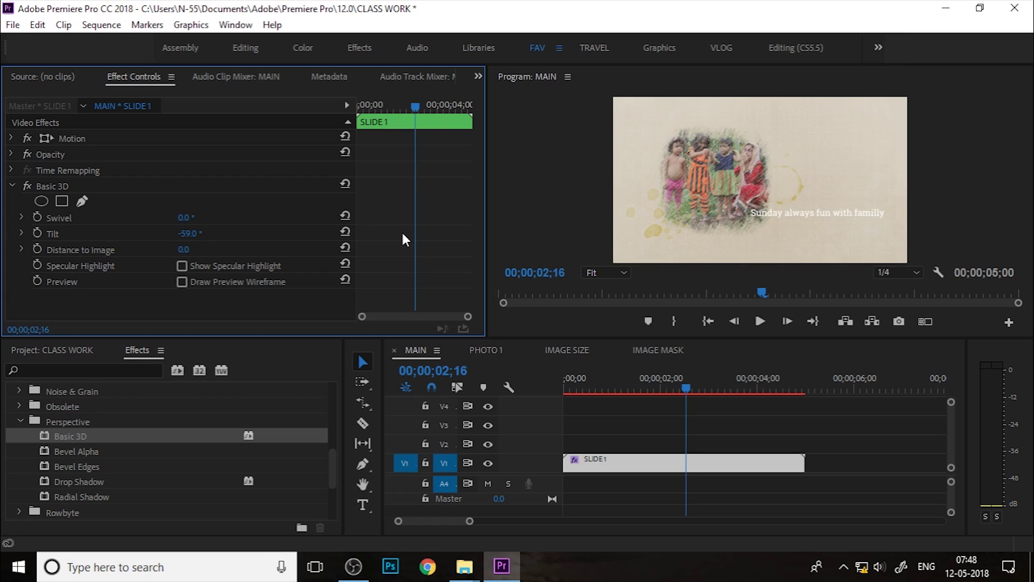
Step: At 4;06, keyframe Swivel -15°, Tilt -14° and Distance to Image -27
left_click_drag(680, 393, 767, 408)
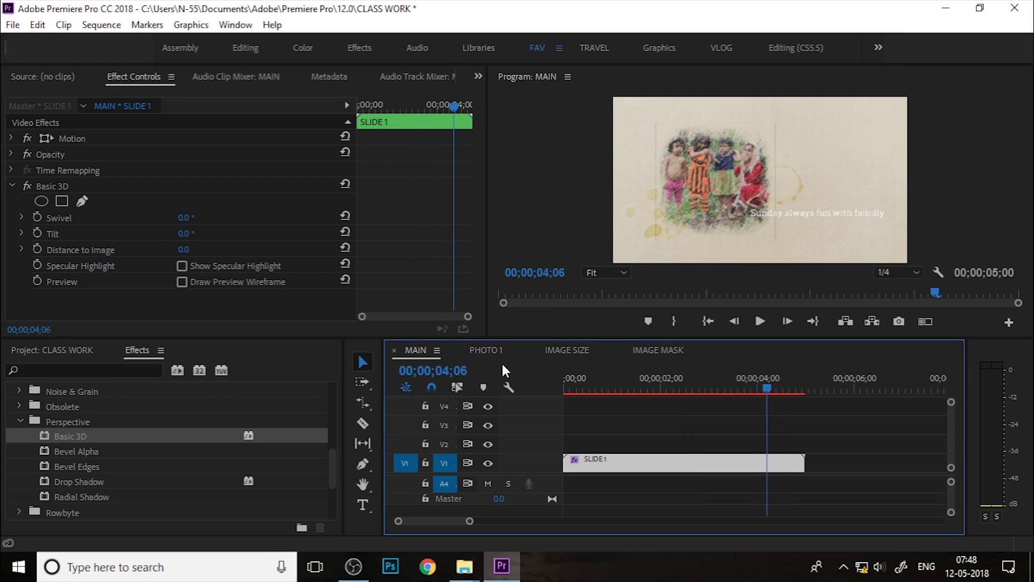
left_click_drag(185, 218, 183, 249)
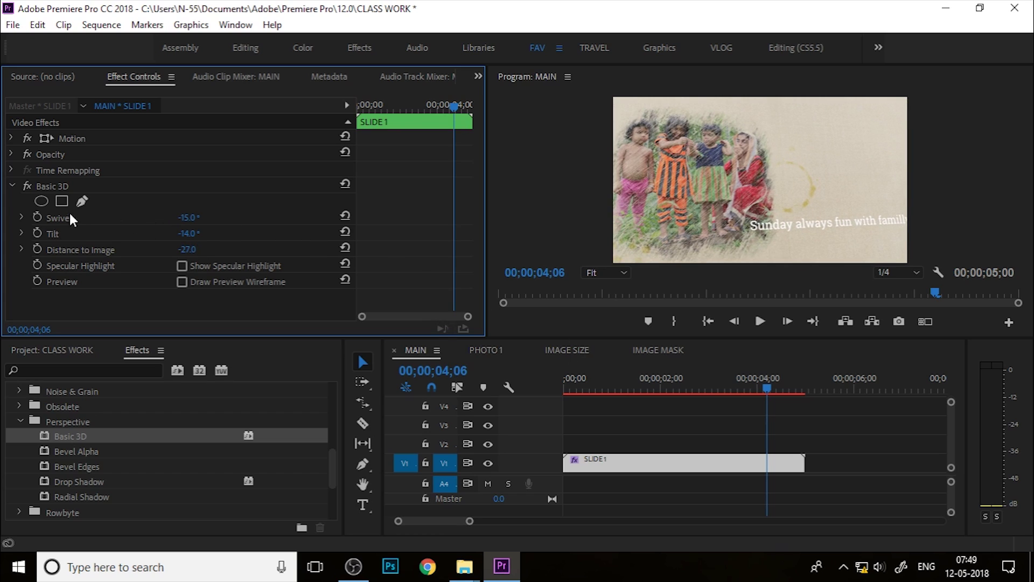
left_click(37, 219)
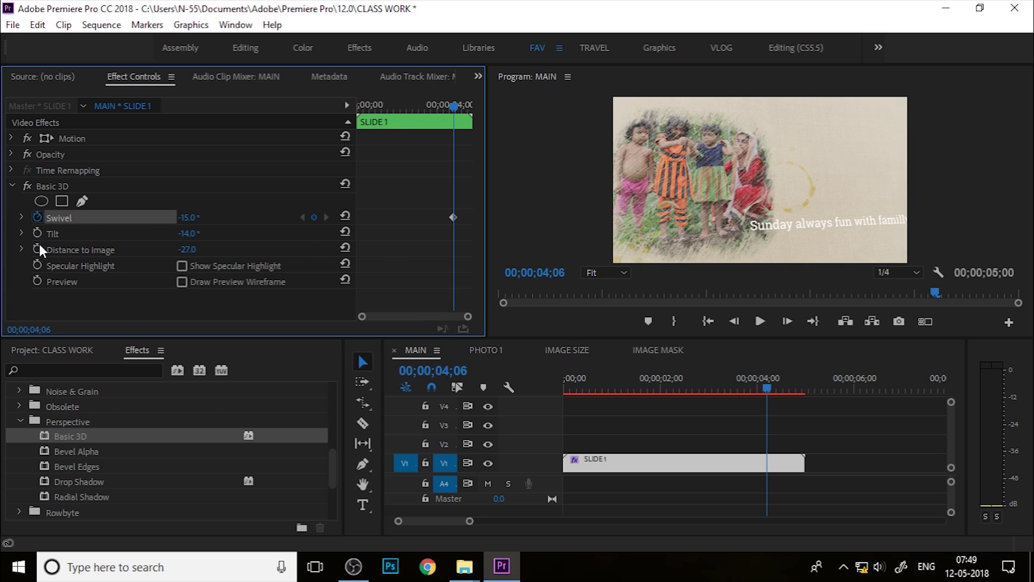
left_click(37, 233)
left_click(38, 249)
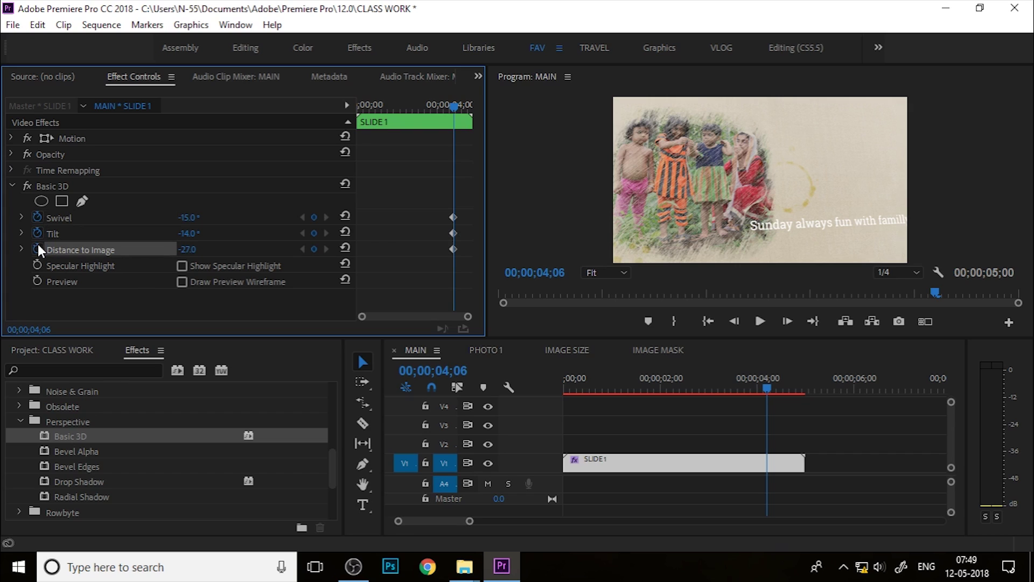
Step: At the first frame, set Swivel 7°, Tilt -1°, Distance -21, and select the keyframes
left_click_drag(456, 104, 325, 143)
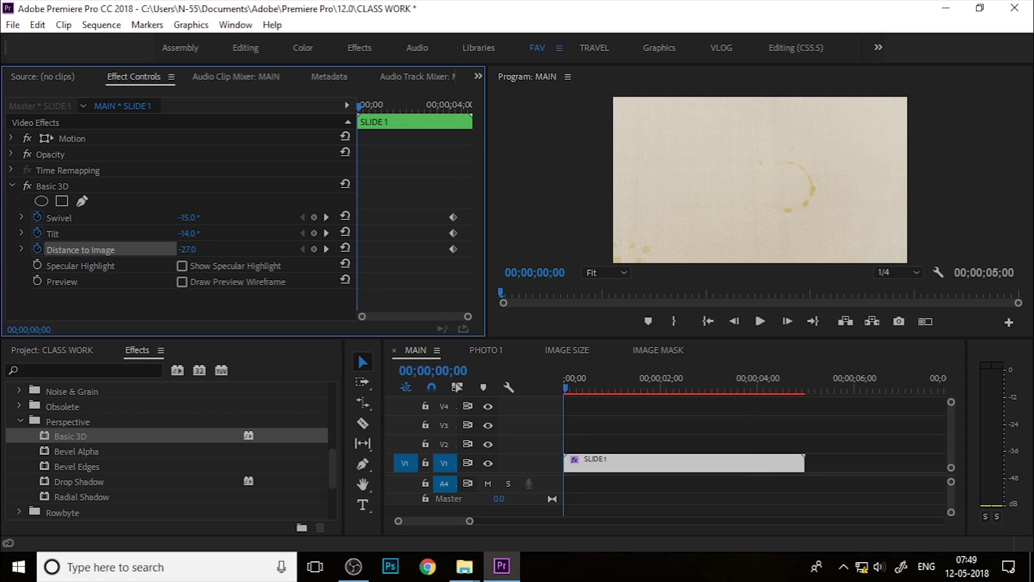
mouse_move(189, 217)
left_mouse_down()
mouse_move(174, 217)
mouse_move(190, 218)
left_mouse_up()
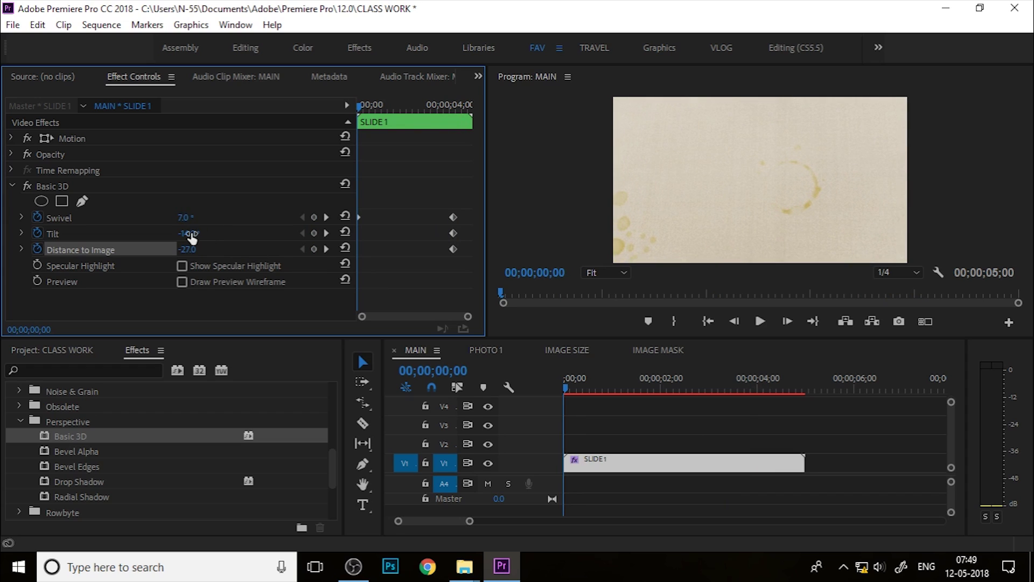
left_click_drag(184, 237, 198, 254)
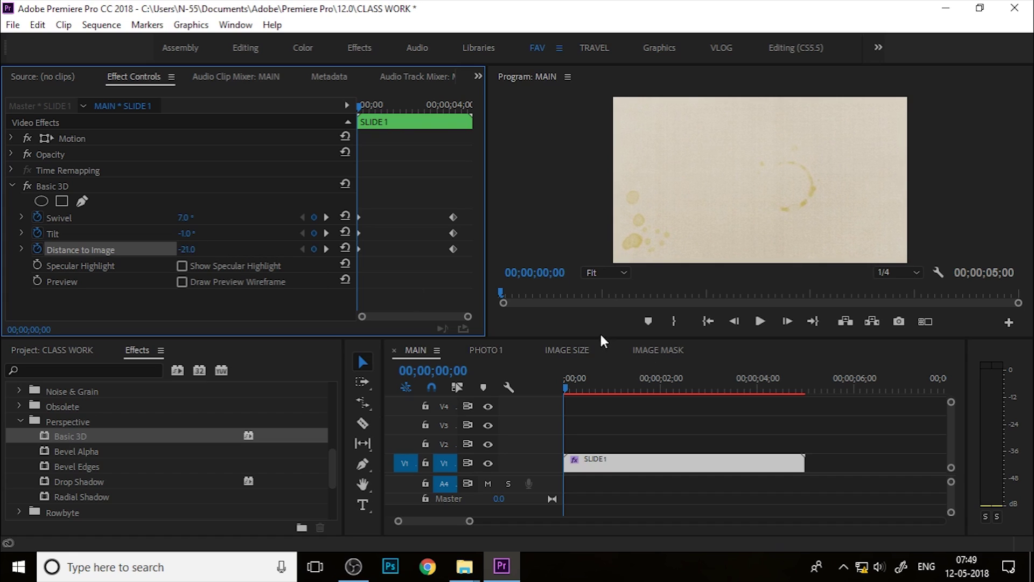
left_click_drag(437, 200, 475, 252)
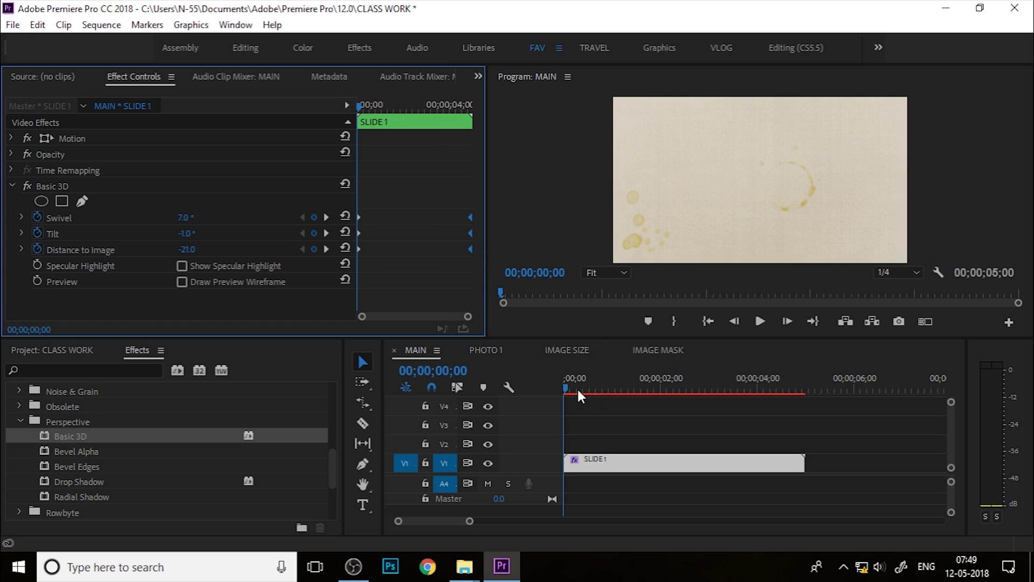
left_click(560, 403)
Step: Play the SLIDE 1 3D animation three times, then save the CLASS WORK project
key("space")
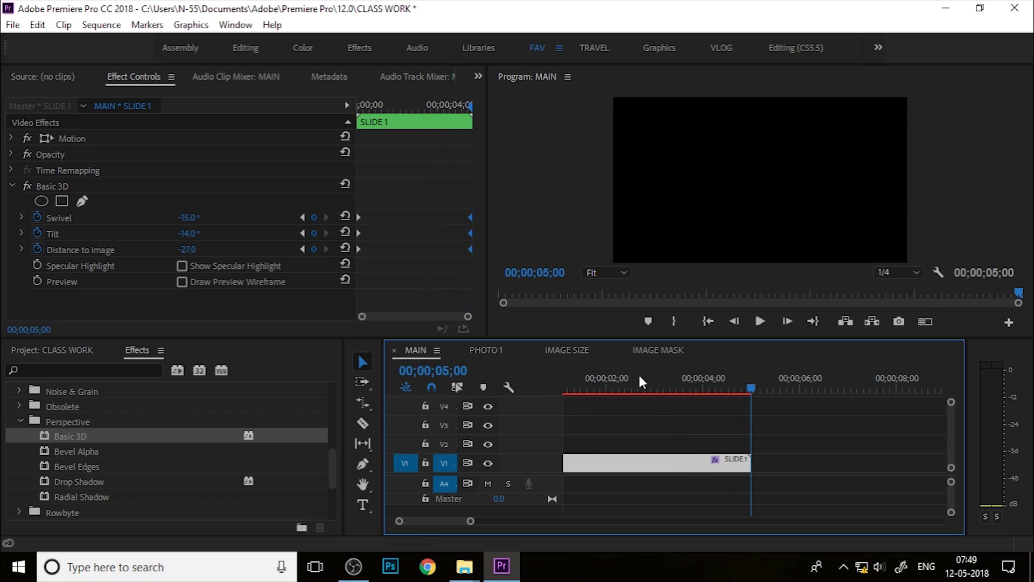
left_click_drag(644, 377, 448, 412)
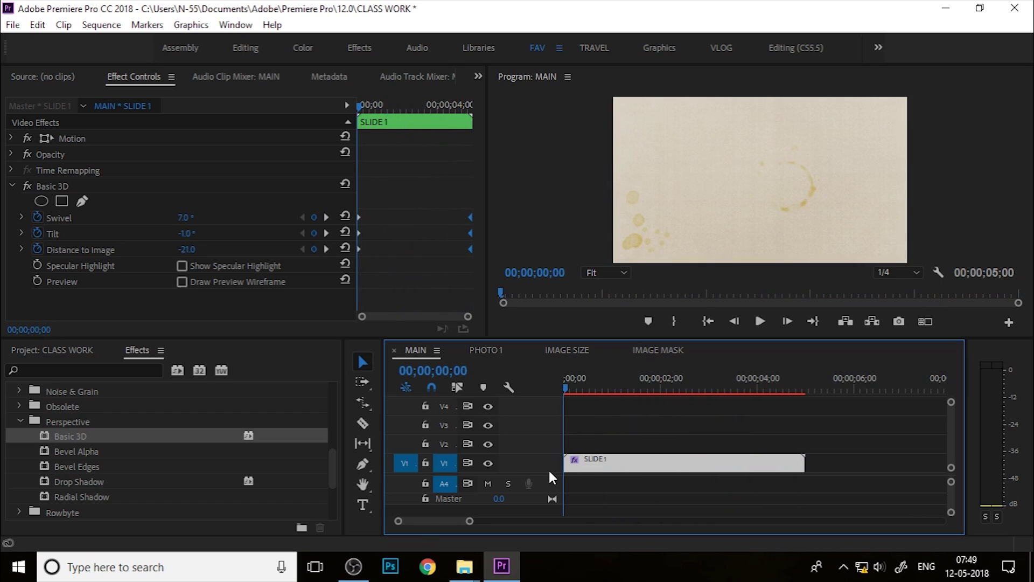
key("space")
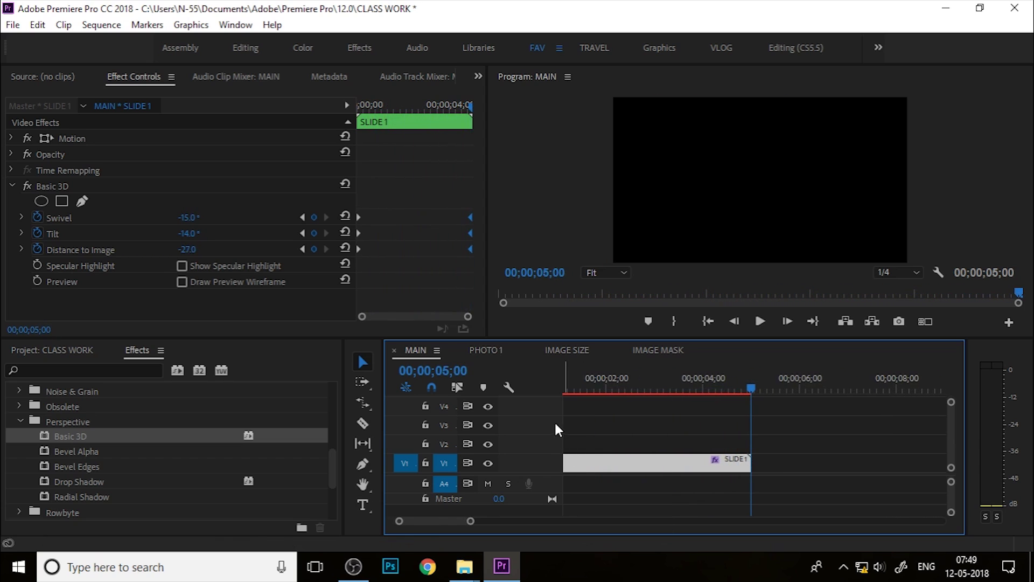
left_click_drag(625, 387, 514, 425)
key("space")
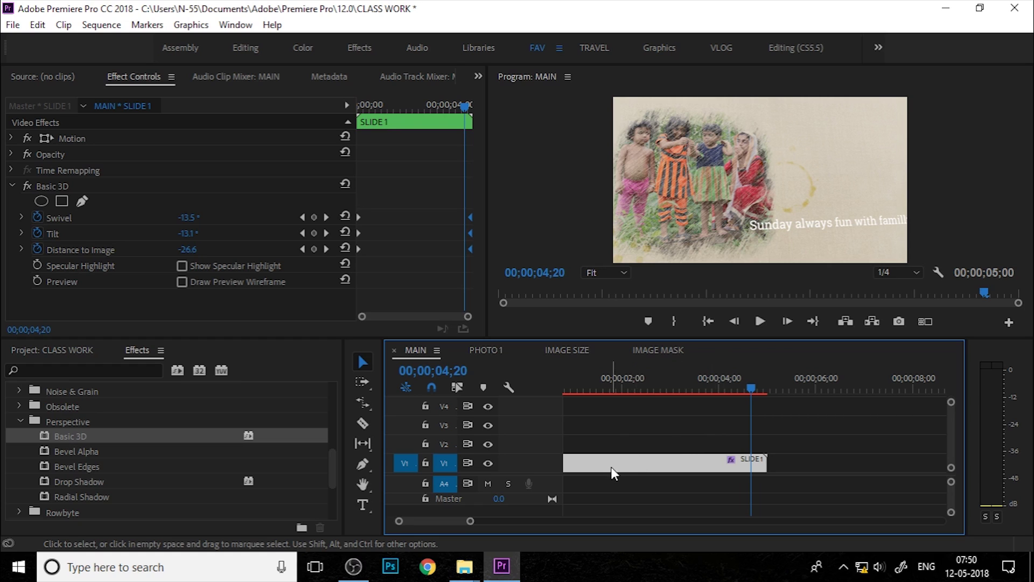
key("ctrl+s")
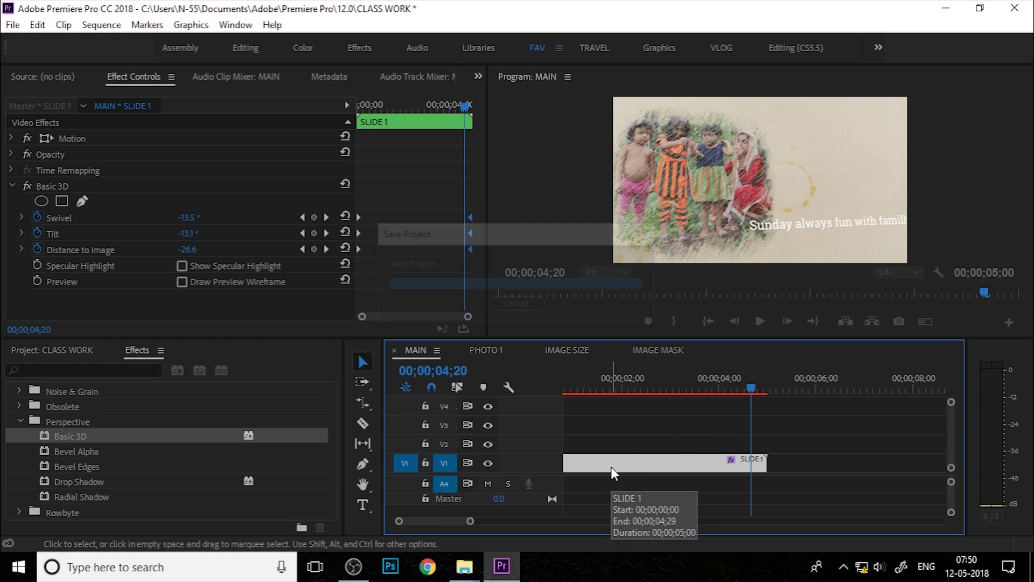